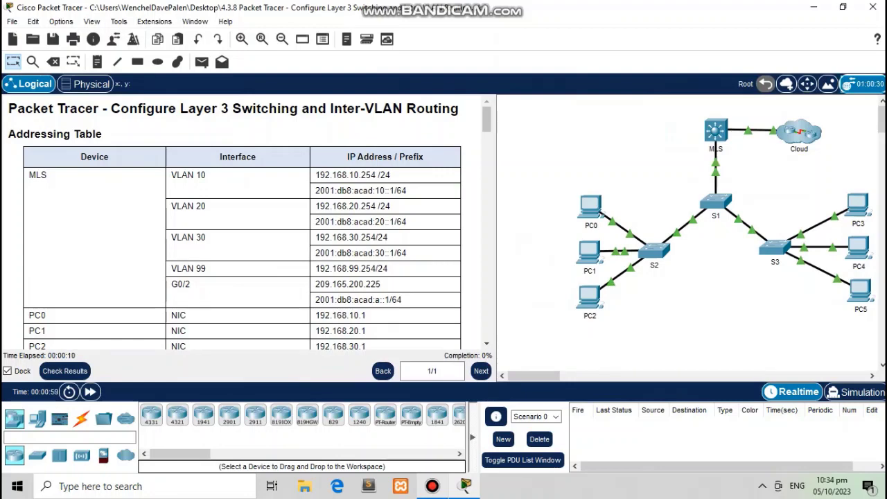
# Copy the "interface g0/2" command from Part 1, step a of the instructions
pyautogui.scroll(-10, 243, 222)
pyautogui.scroll(-2, 242, 222)
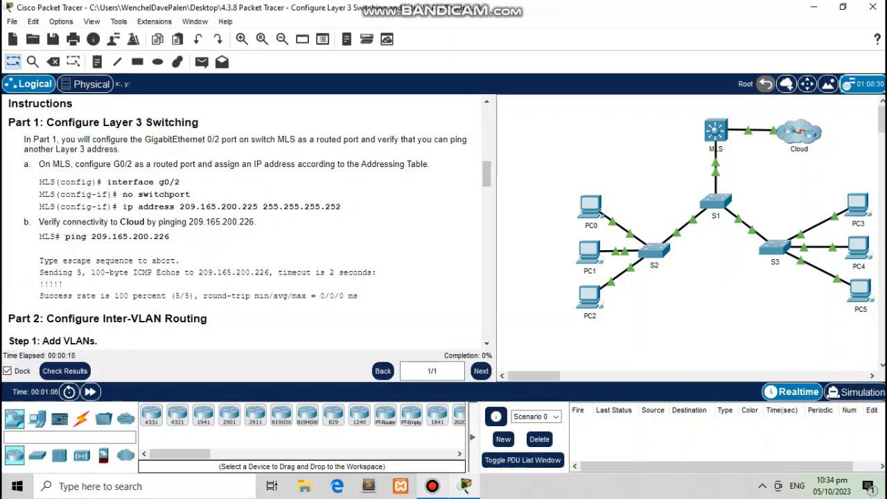
pyautogui.moveTo(107, 181); pyautogui.dragTo(180, 181)
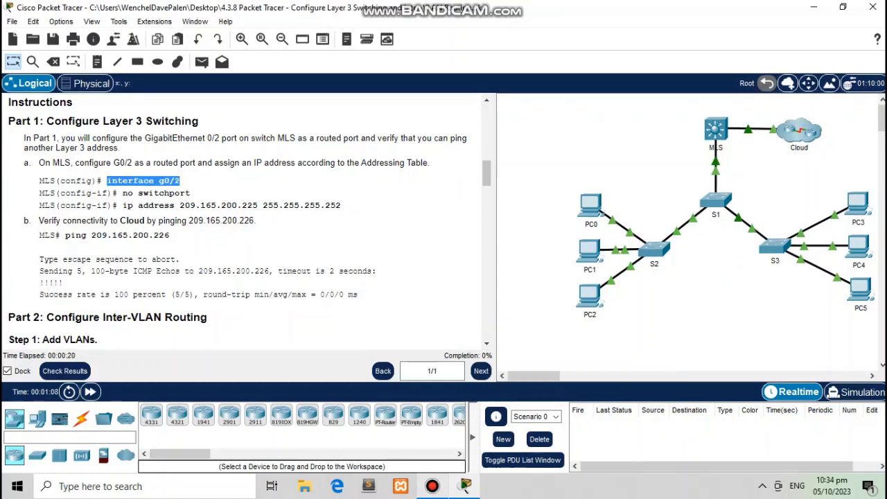
pyautogui.rightClick(158, 183)
pyautogui.click(208, 190)
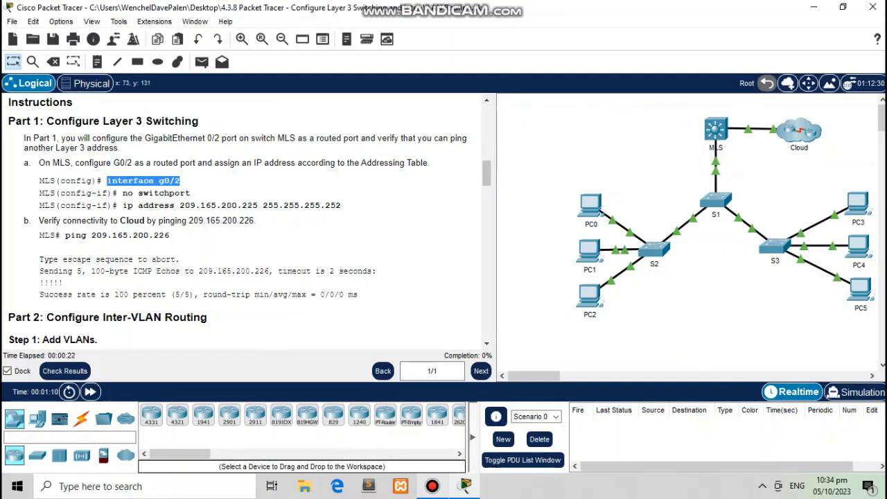
# Open the MLS switch's command line, enter global configuration mode and access interface g0/2 with the copied command
pyautogui.click(716, 130)
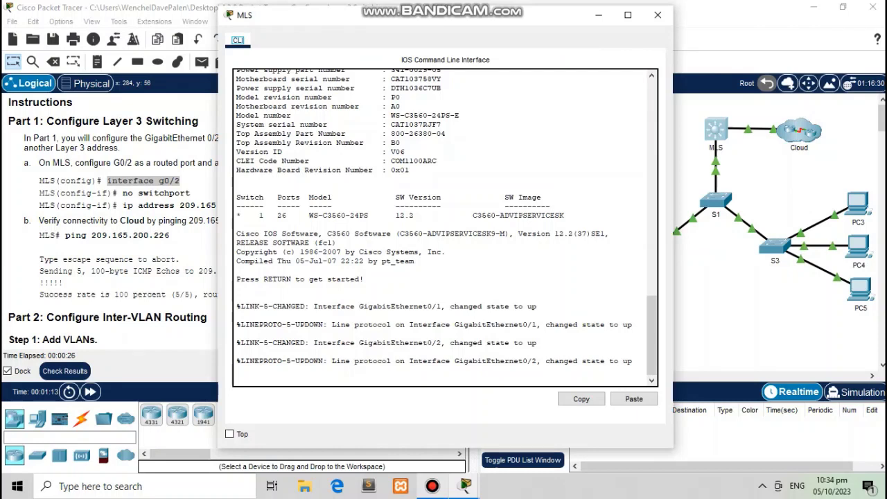
pyautogui.press('Return')
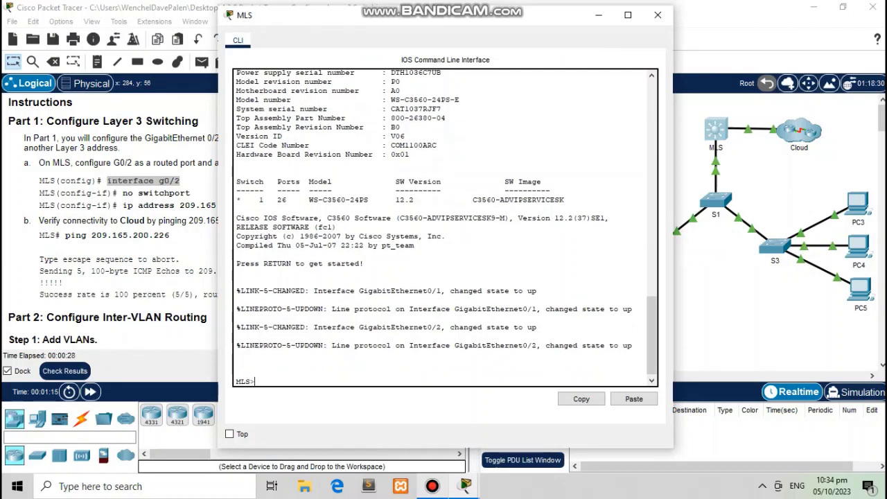
pyautogui.write('en')
pyautogui.press('Return')
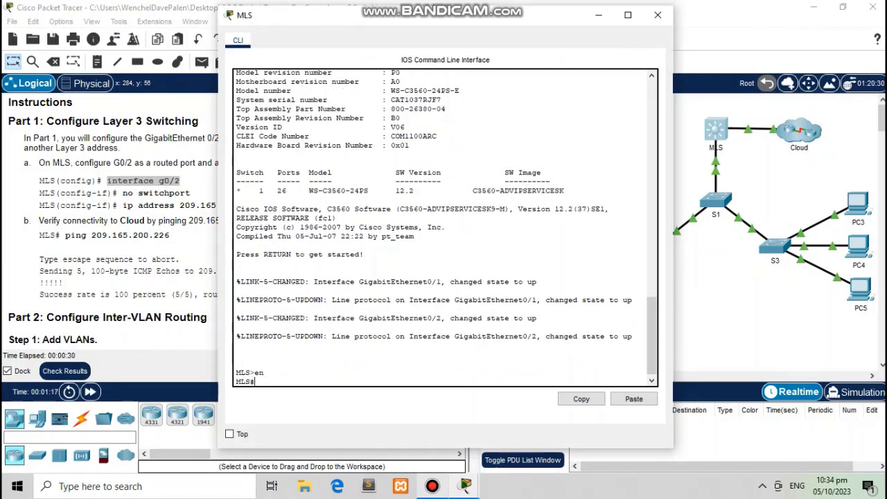
pyautogui.write('conf t')
pyautogui.press('Return')
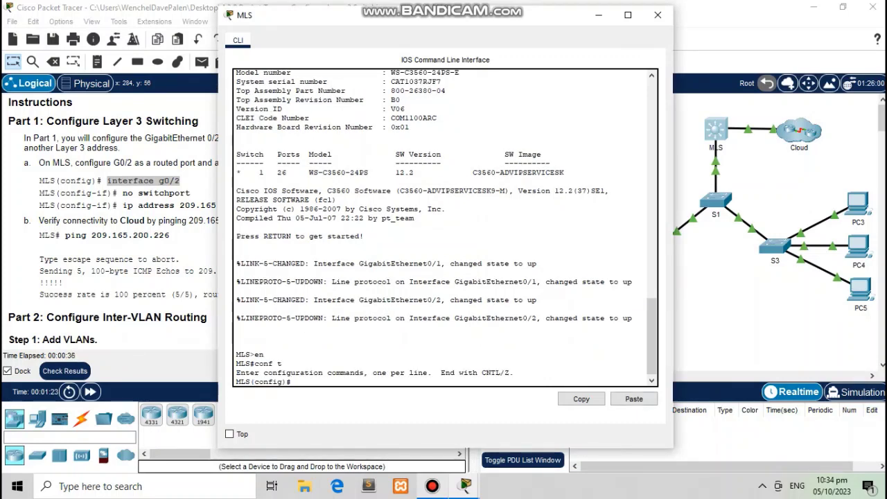
pyautogui.click(633, 399)
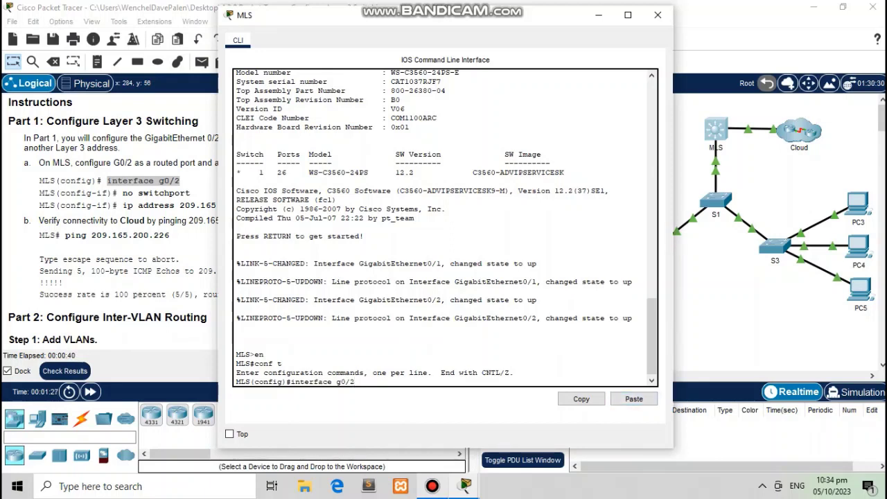
pyautogui.press('Return')
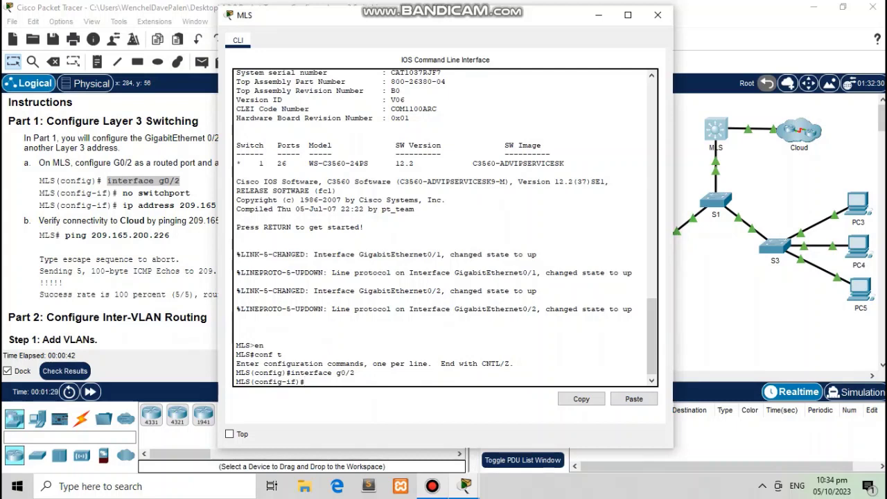
# Make MLS interface g0/2 a routed port by copying "no switchport" from the instructions and running it
pyautogui.moveTo(440, 16); pyautogui.dragTo(619, 21)
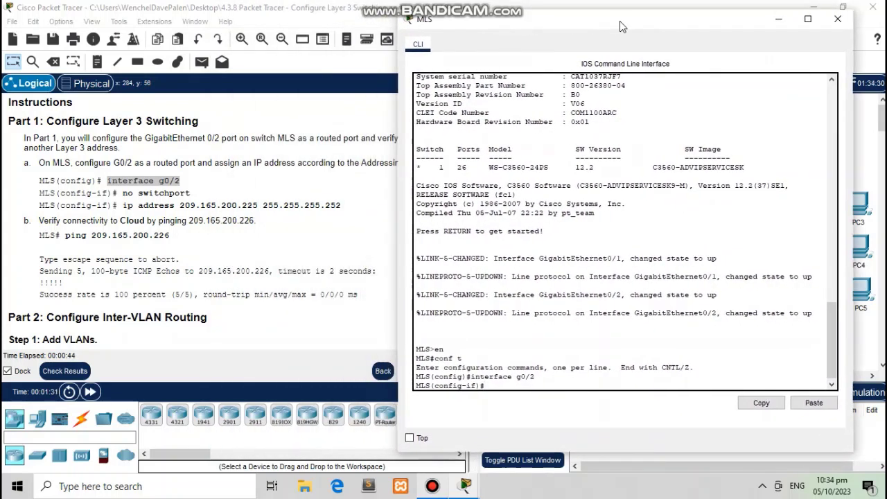
pyautogui.moveTo(123, 193); pyautogui.dragTo(190, 193)
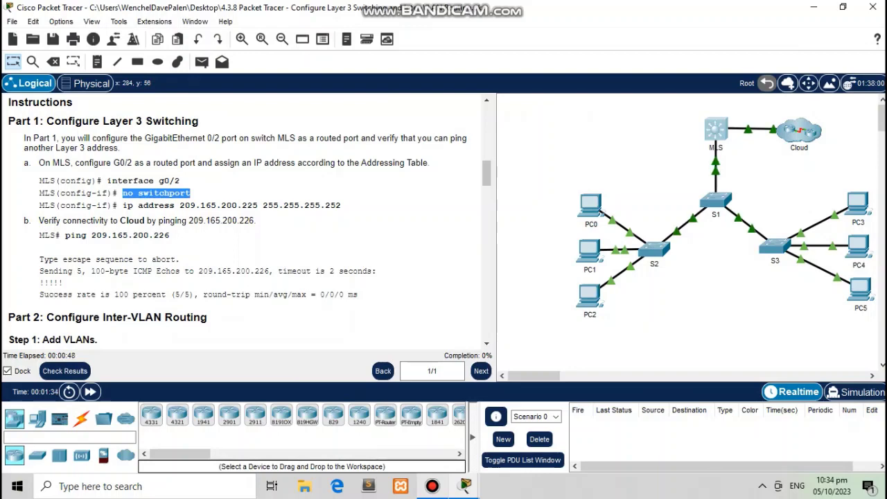
pyautogui.rightClick(187, 195)
pyautogui.click(201, 202)
pyautogui.hotkey('alt', 'Tab')
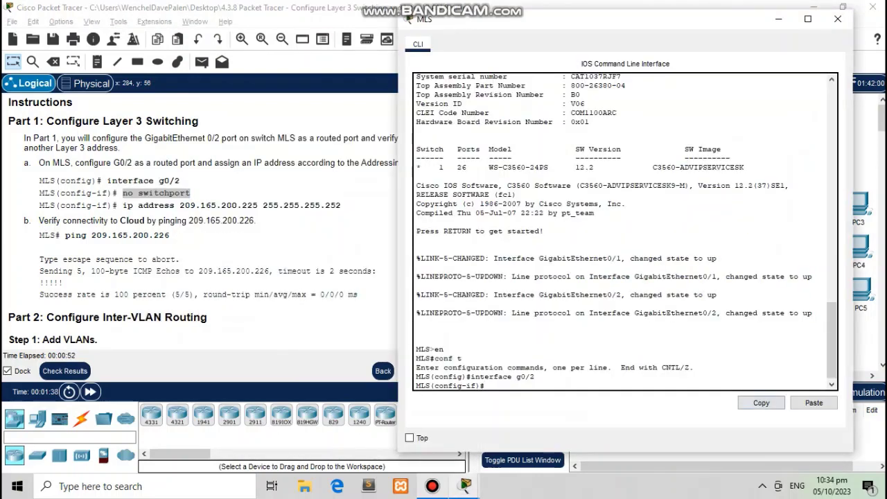
pyautogui.click(814, 403)
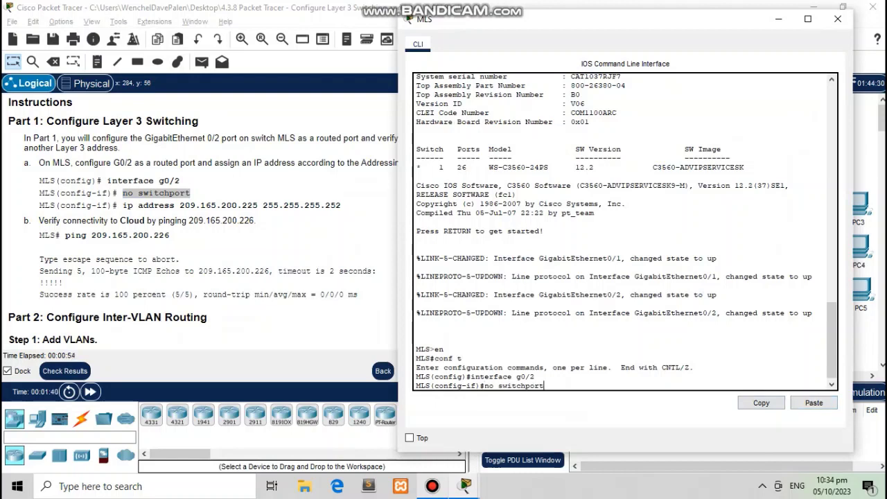
pyautogui.press('Return')
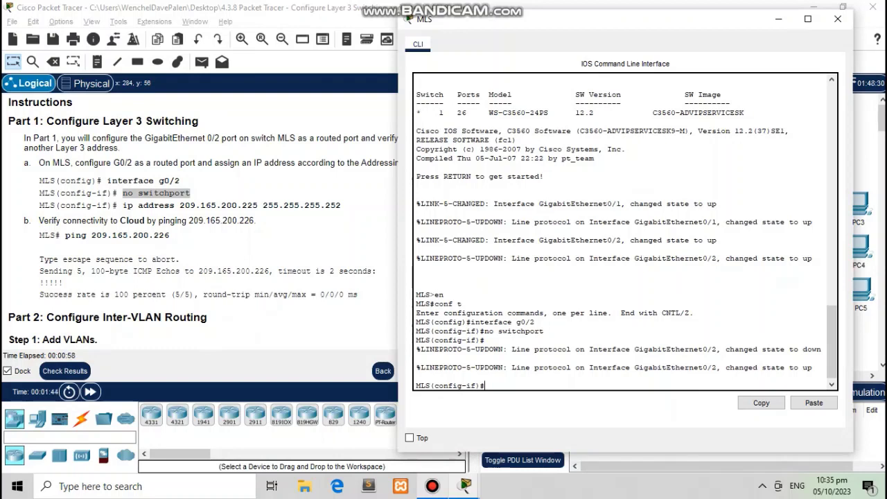
# Assign IP address 209.165.200.225 with mask 255.255.255.252 to MLS interface g0/2, and end configuration mode
pyautogui.hotkey('alt', 'Tab')
pyautogui.moveTo(117, 205); pyautogui.dragTo(340, 205)
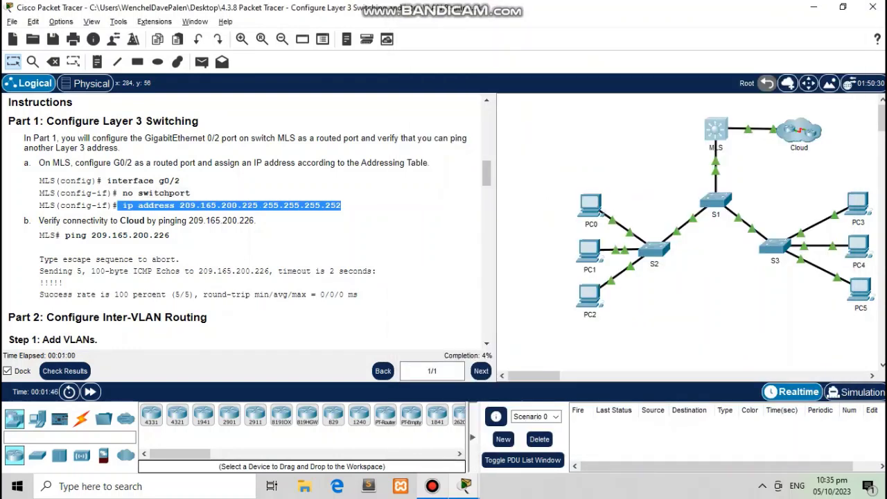
pyautogui.rightClick(310, 206)
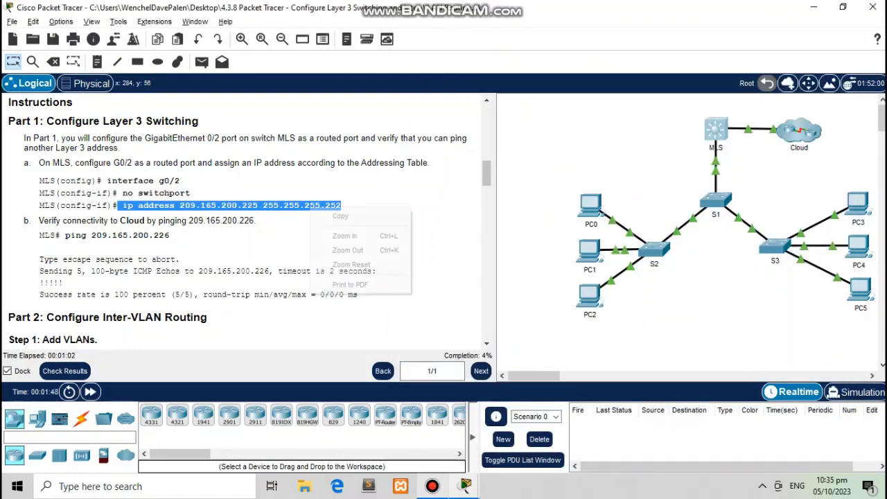
pyautogui.click(331, 212)
pyautogui.hotkey('alt', 'Tab')
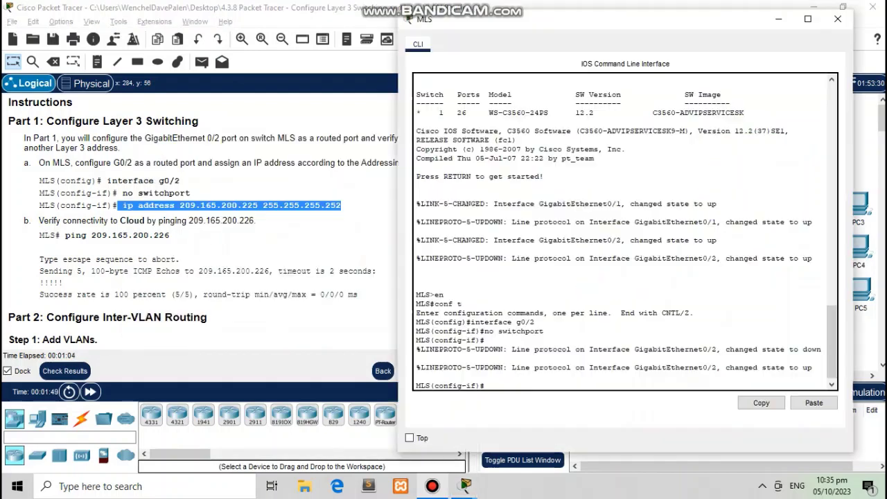
pyautogui.press('Return')
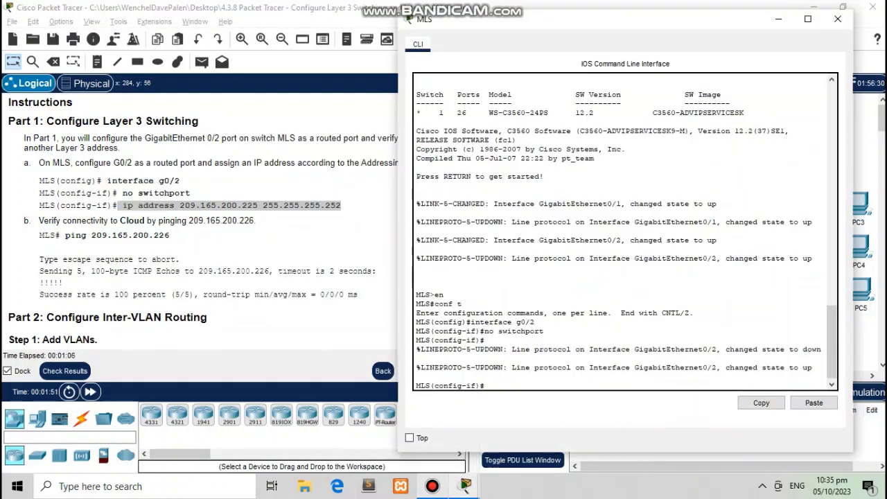
pyautogui.click(805, 403)
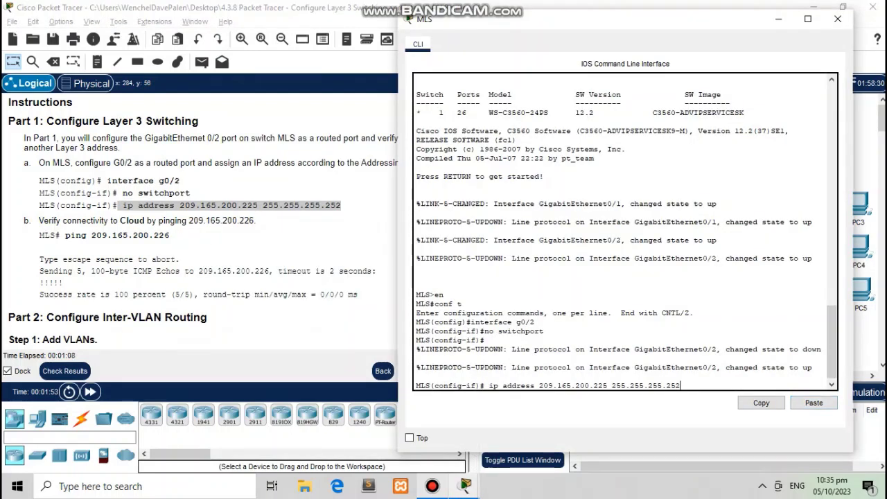
pyautogui.press('Return')
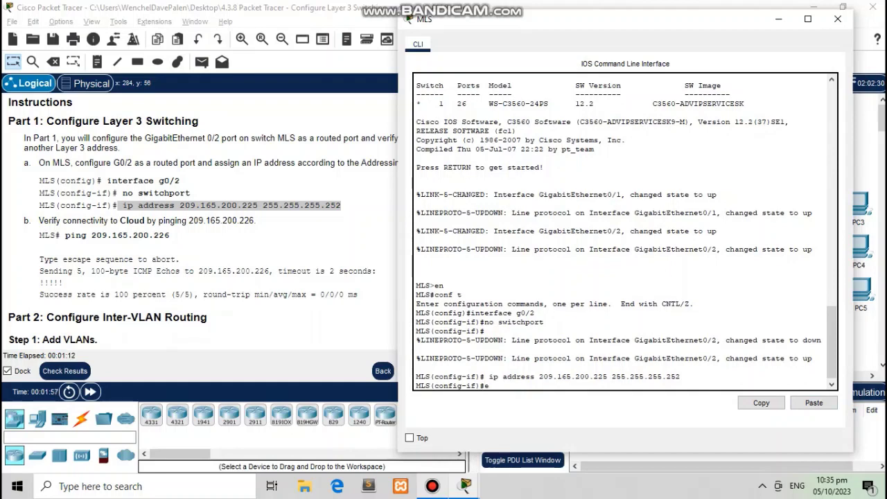
pyautogui.write('end')
pyautogui.press('Return')
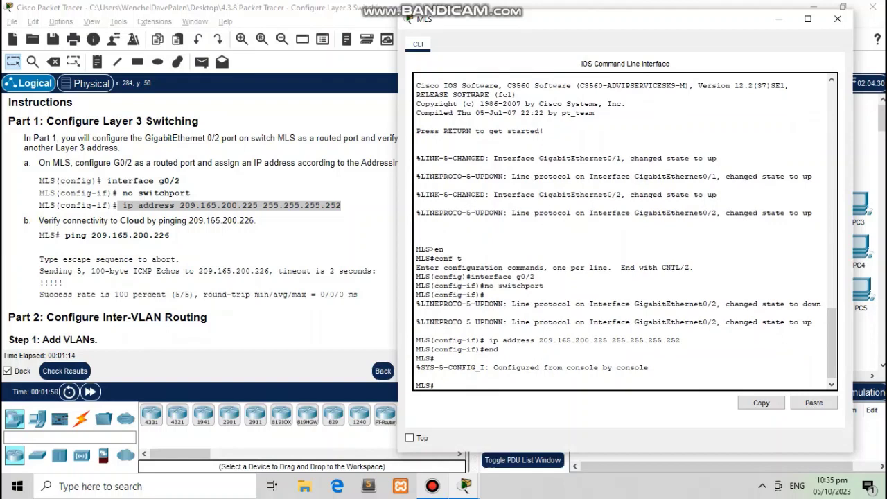
pyautogui.press('Return')
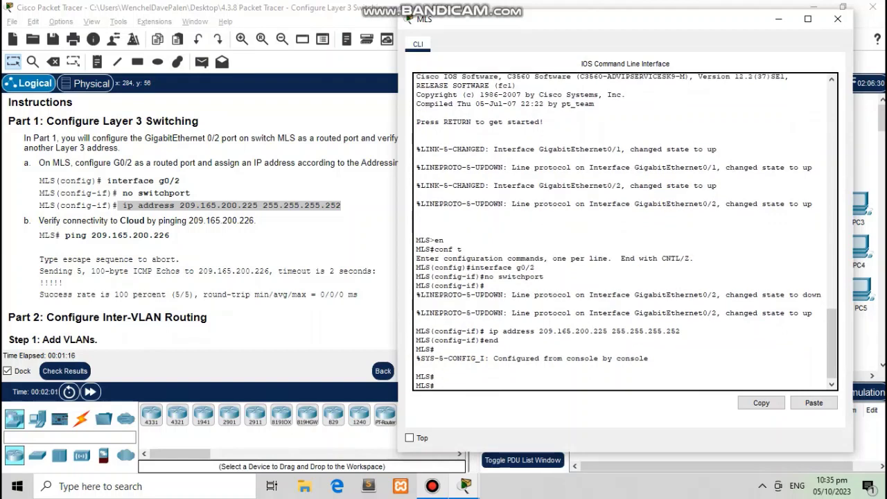
# Test MLS connectivity to Cloud by copying "ping 209.165.200.226" from the instructions and running it
pyautogui.moveTo(65, 235); pyautogui.dragTo(170, 236)
pyautogui.rightClick(162, 236)
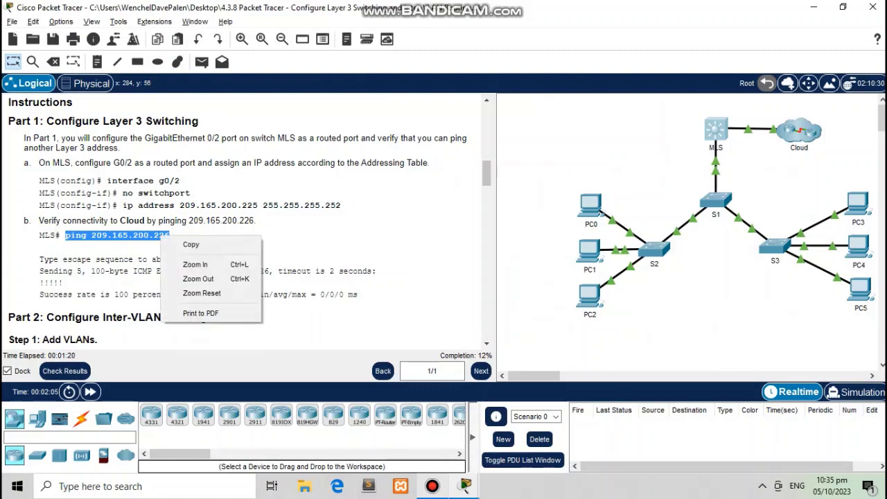
pyautogui.click(190, 244)
pyautogui.click(465, 486)
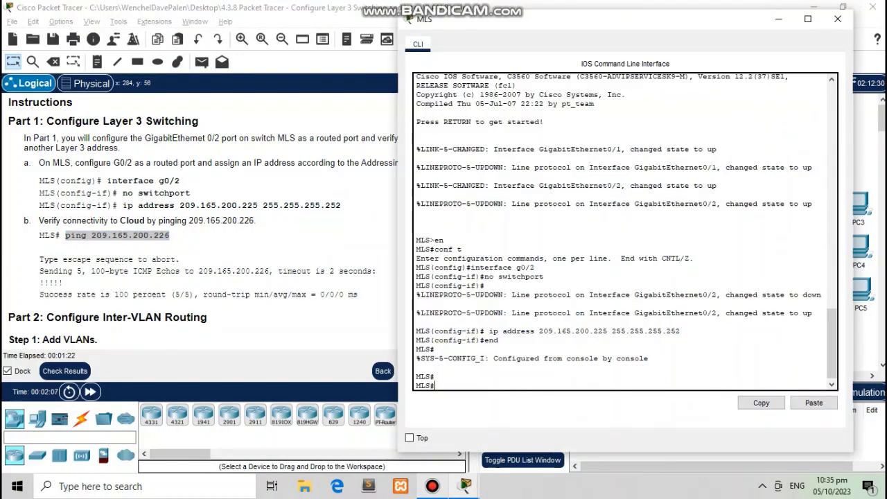
pyautogui.rightClick(451, 388)
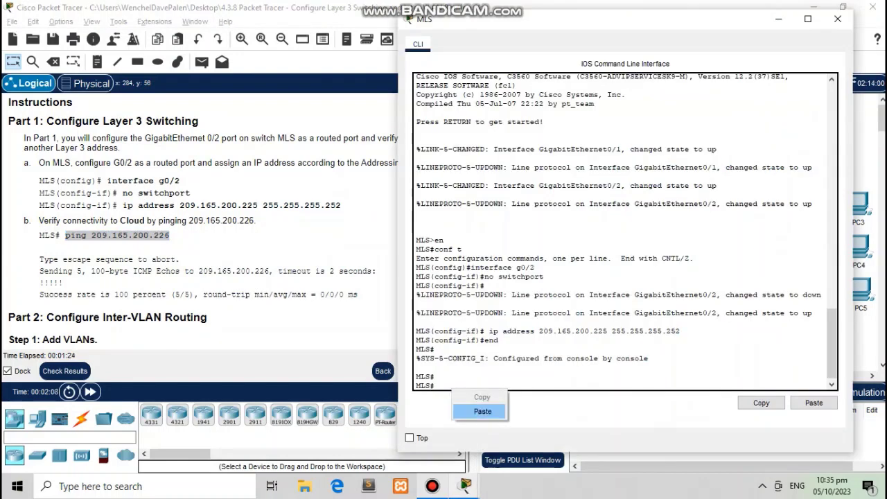
pyautogui.click(474, 414)
pyautogui.press('Return')
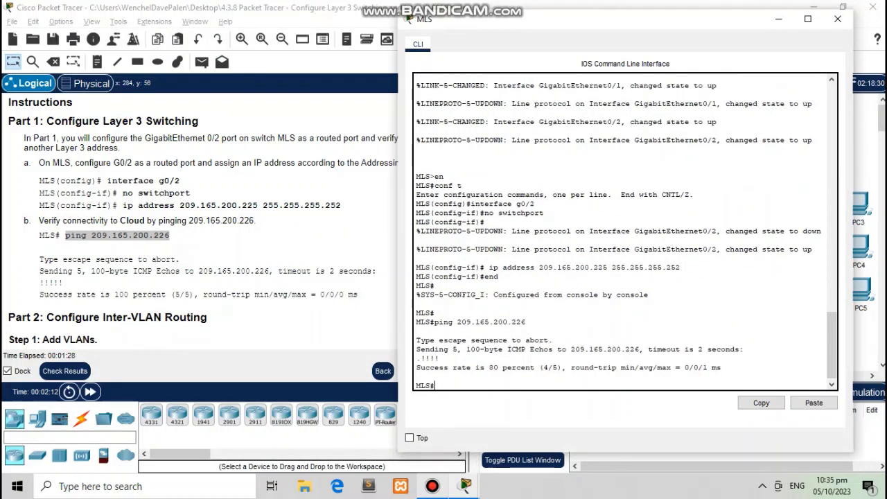
# Repeat the ping from MLS to 209.165.200.226
pyautogui.moveTo(488, 368); pyautogui.dragTo(512, 368)
pyautogui.hotkey('ctrl', 'v')
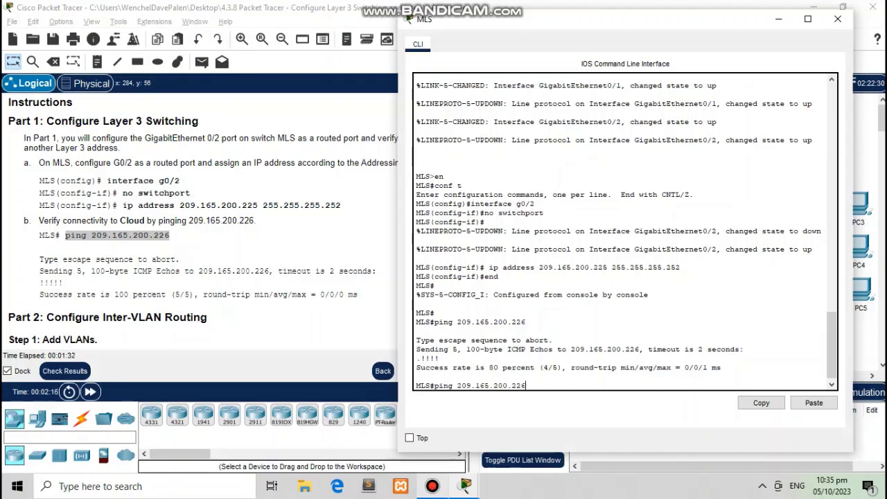
pyautogui.press('Return')
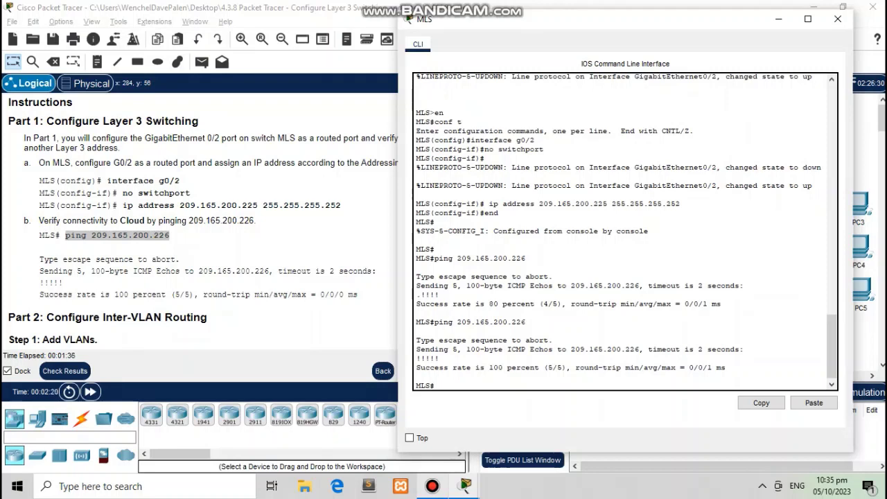
# Examine the VLAN numbers and names required by Step 1 of Part 2 in the instructions
pyautogui.scroll(-5, 203, 229)
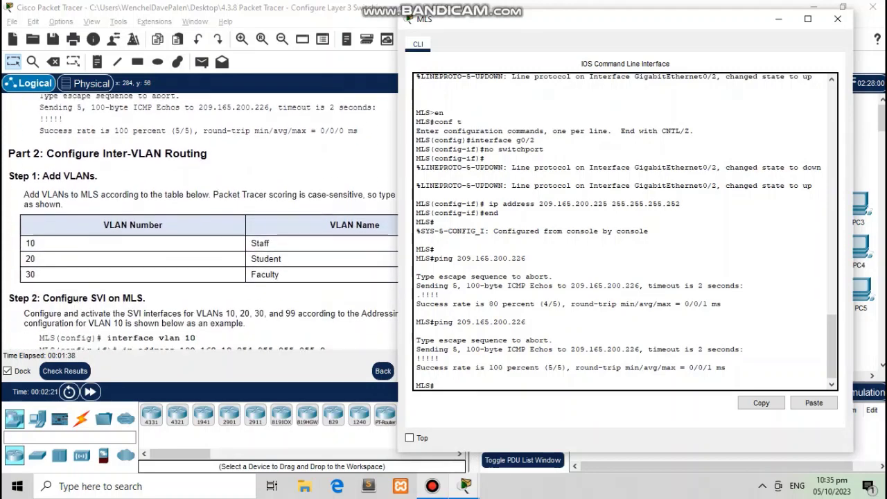
pyautogui.scroll(-1, 204, 229)
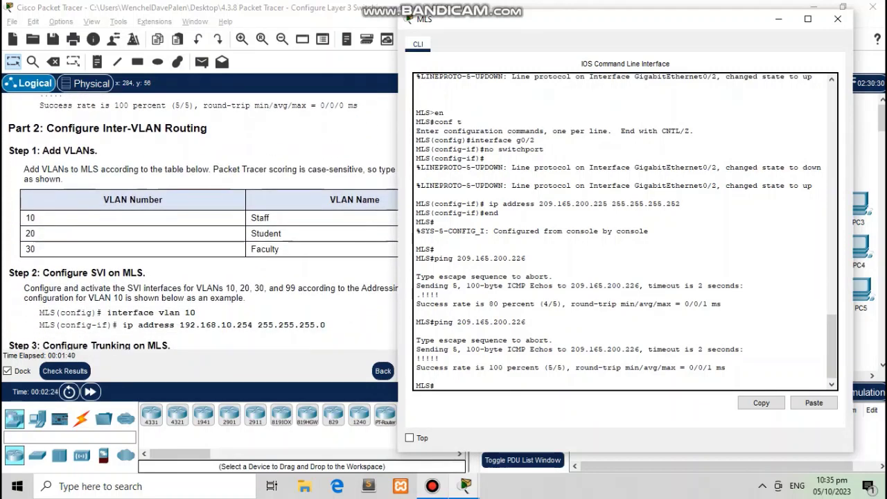
pyautogui.click(41, 169)
pyautogui.moveTo(42, 169); pyautogui.dragTo(348, 169)
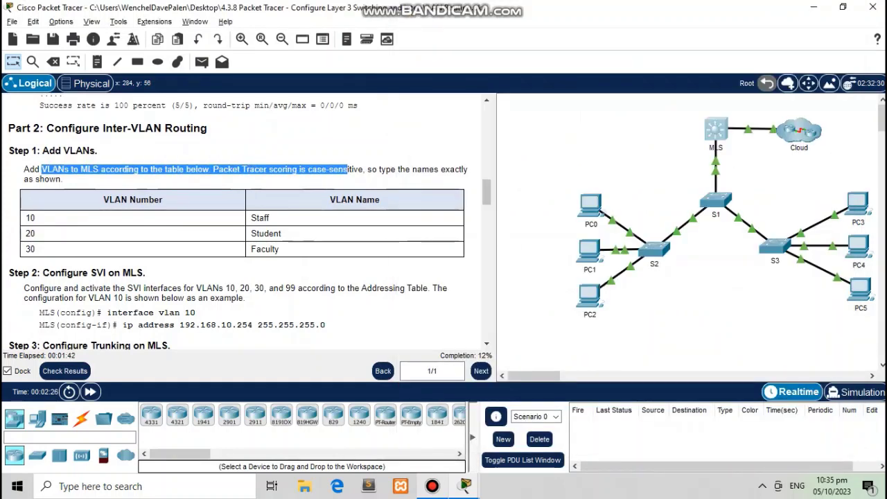
pyautogui.moveTo(251, 217); pyautogui.dragTo(280, 250)
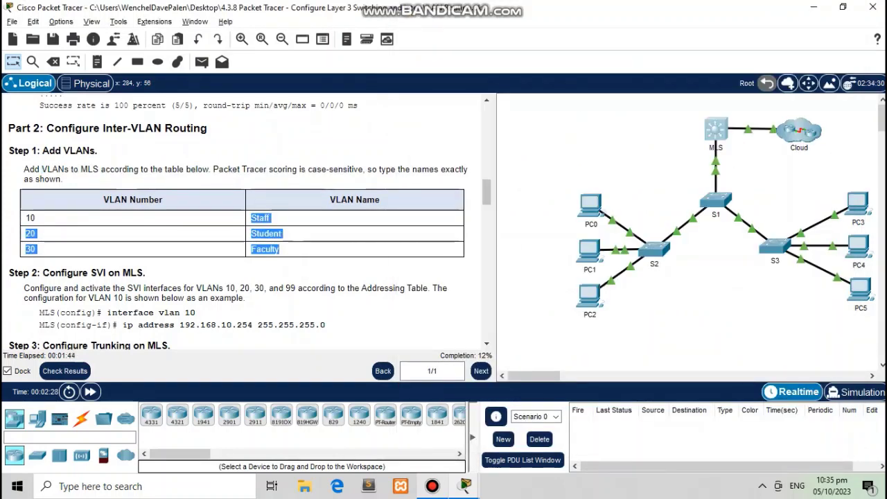
pyautogui.click(291, 248)
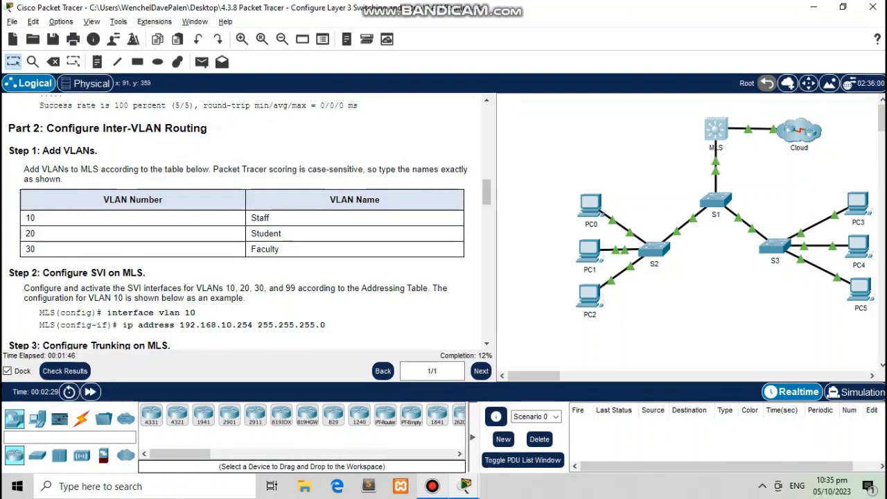
# Enter global configuration mode on MLS and create VLAN 10 with the name Staff
pyautogui.click(715, 130)
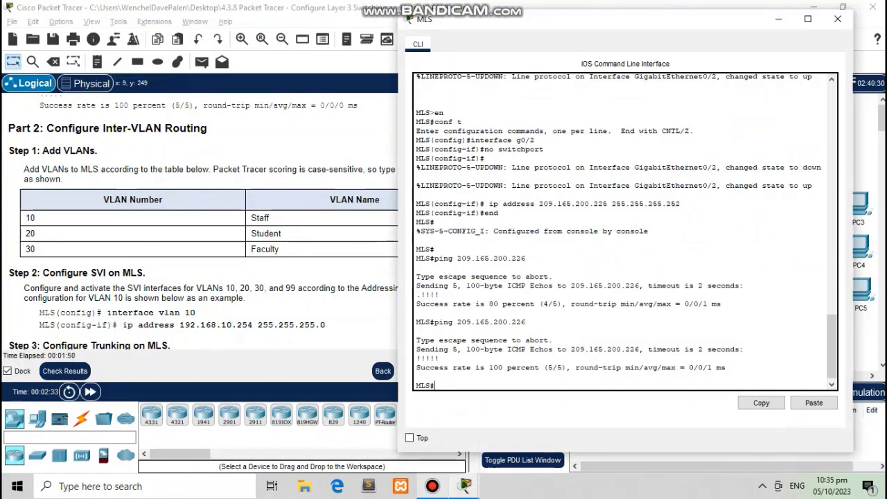
pyautogui.write('con')
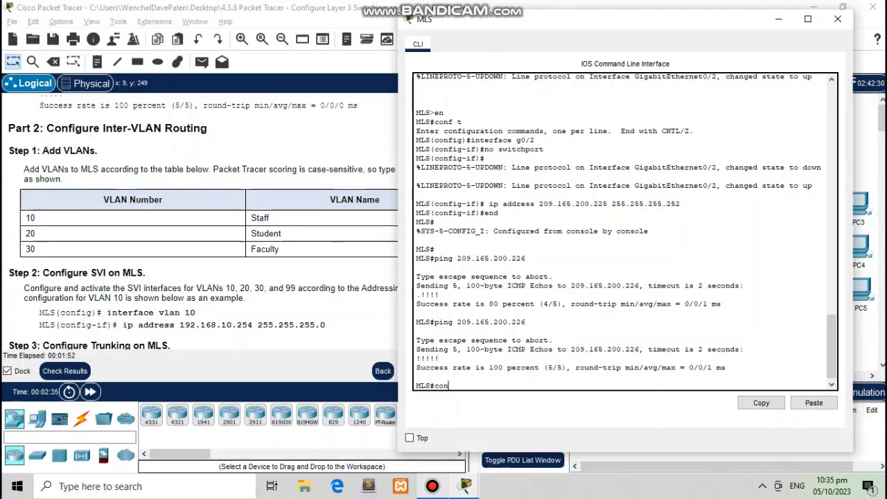
pyautogui.write('f t')
pyautogui.press('Return')
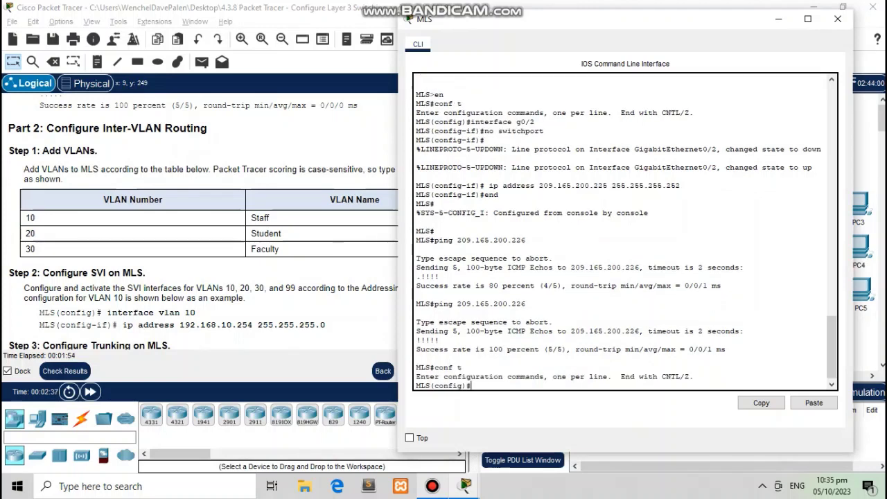
pyautogui.write('vlan 10')
pyautogui.press('Return')
pyautogui.write('n')
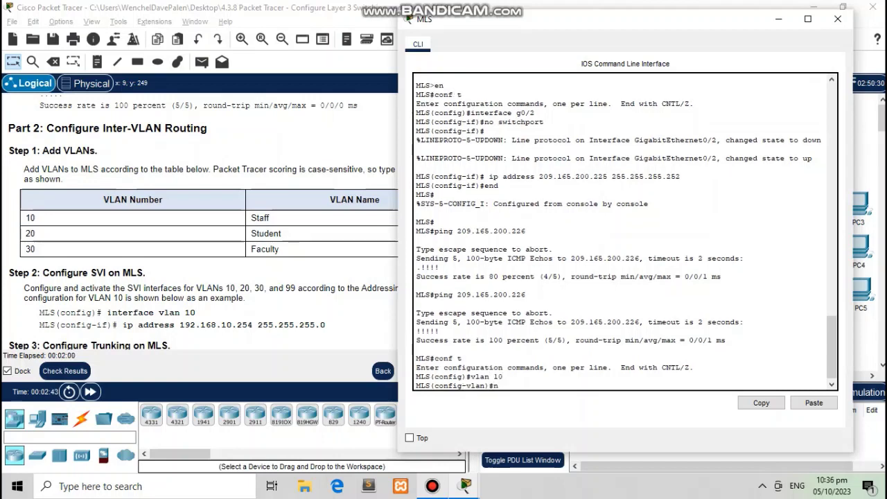
pyautogui.write('ame Staff')
pyautogui.press('Return')
# Create VLAN 20 on MLS with the name Student
pyautogui.write('vlan 2')
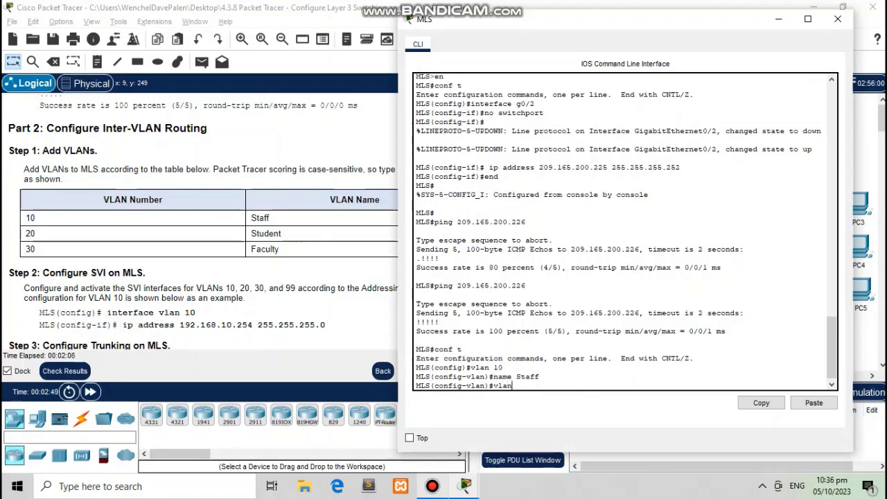
pyautogui.write('0')
pyautogui.press('Return')
pyautogui.write('name')
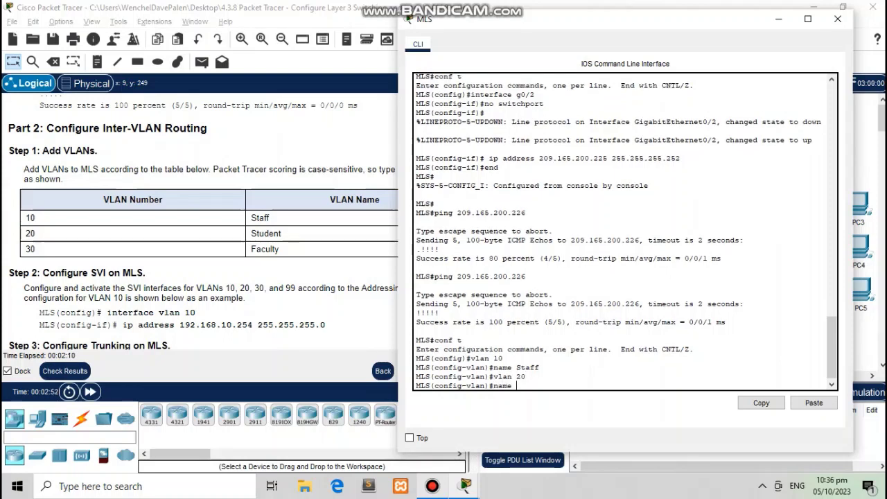
pyautogui.write(' Student')
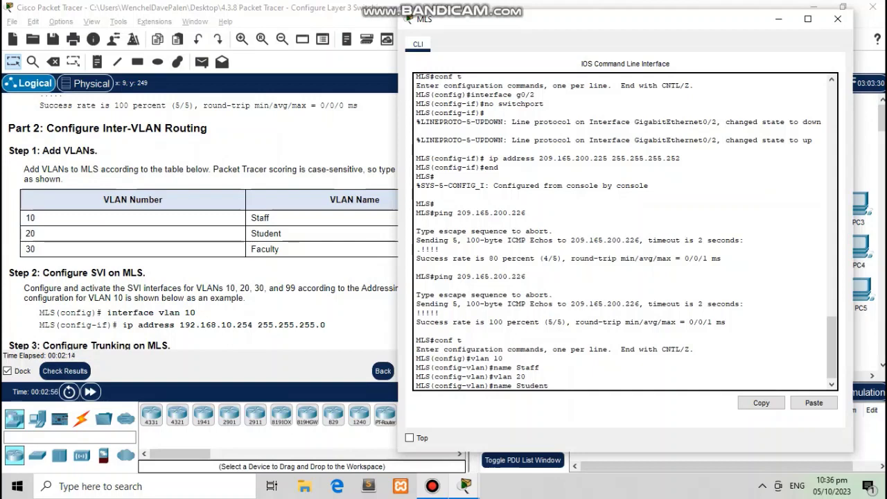
pyautogui.press('Return')
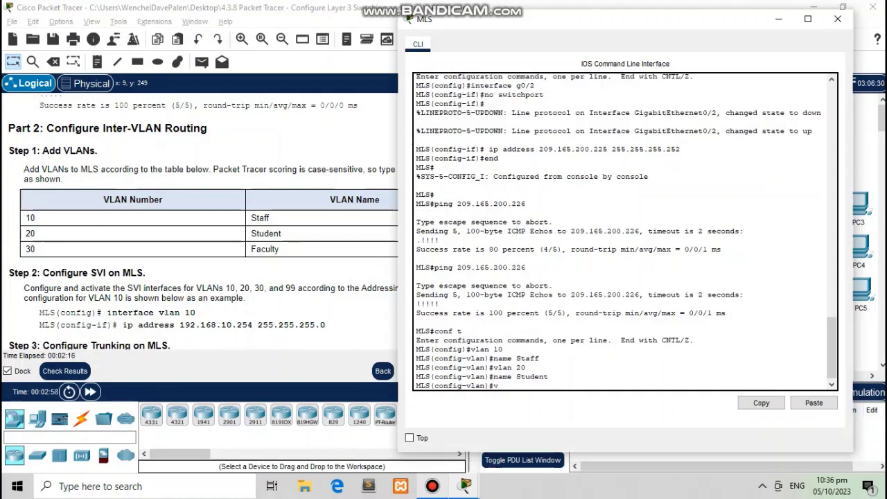
# Create VLAN 30 on MLS with the name Faculty
pyautogui.write('vlan 30')
pyautogui.press('Return')
pyautogui.write('na')
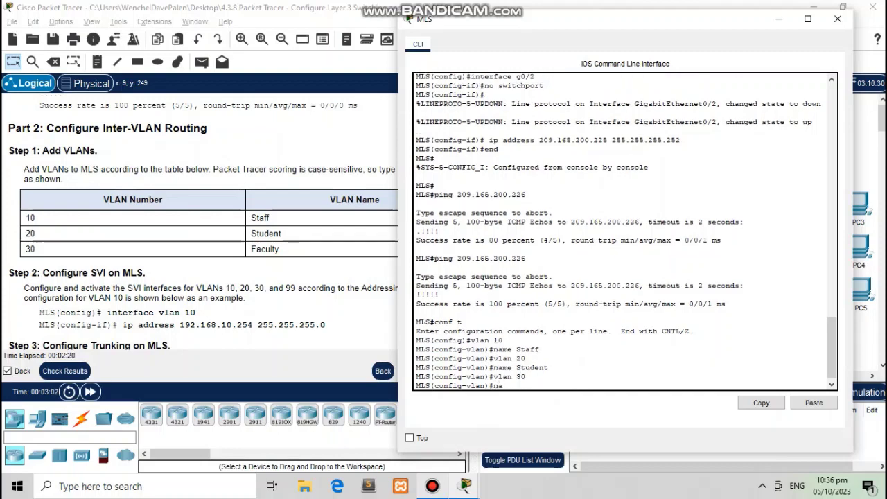
pyautogui.write('me Faculty')
pyautogui.press('Return')
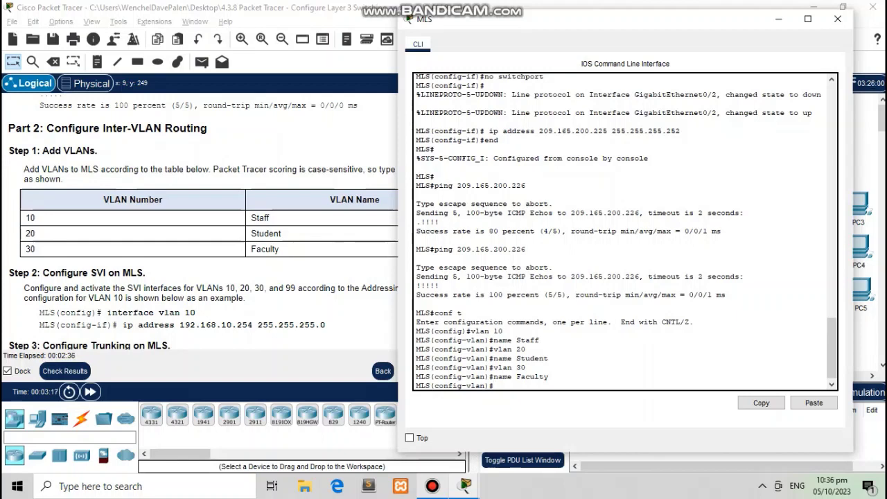
# Exit VLAN configuration on MLS and create the VLAN 10 SVI by copying "interface vlan 10" from the instructions and running it
pyautogui.moveTo(42, 273); pyautogui.dragTo(316, 325)
pyautogui.click(316, 324)
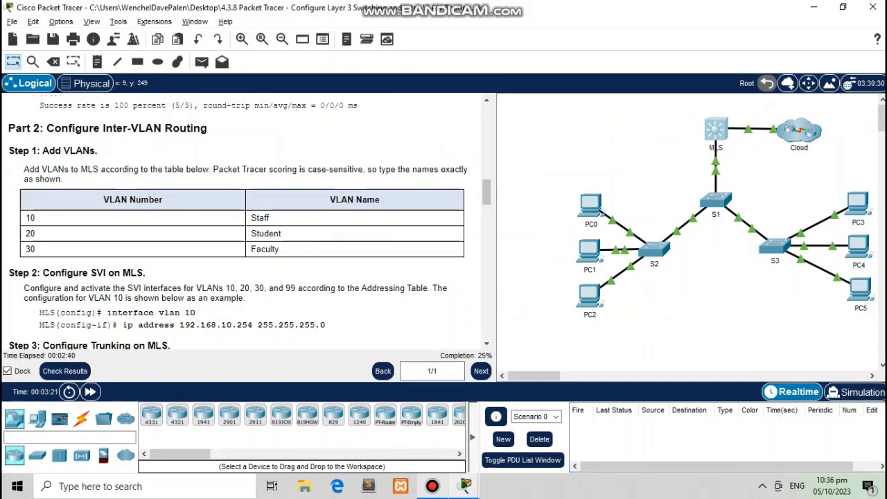
pyautogui.moveTo(102, 312); pyautogui.dragTo(195, 312)
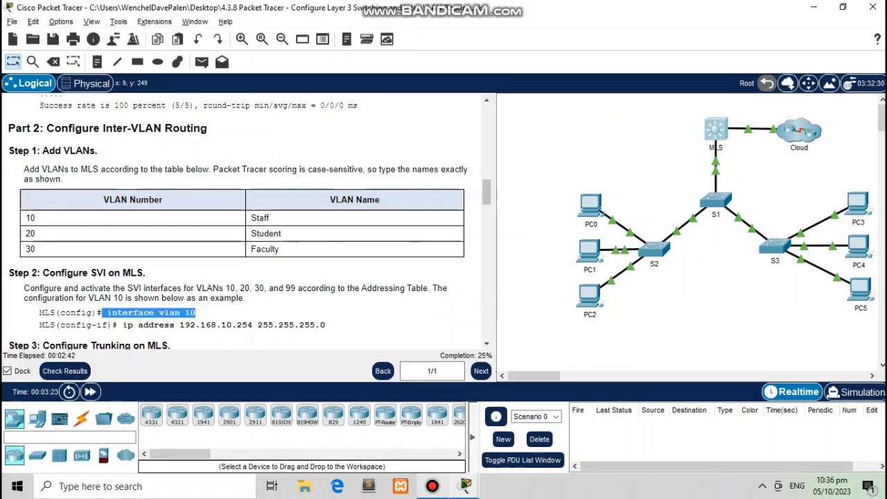
pyautogui.rightClick(181, 312)
pyautogui.click(201, 319)
pyautogui.hotkey('alt', 'Tab')
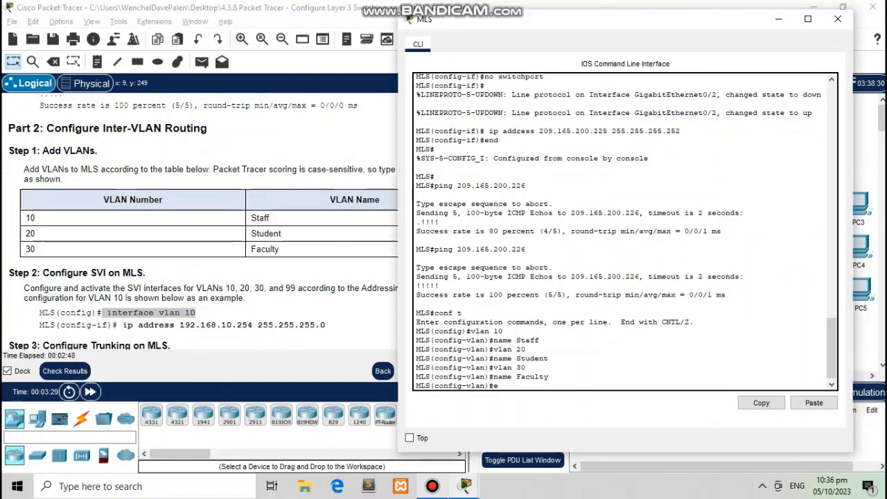
pyautogui.write('exit')
pyautogui.press('Return')
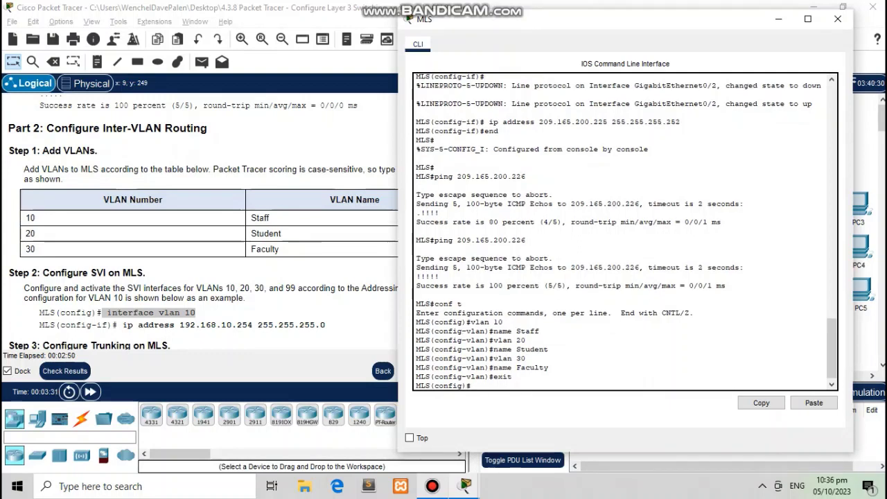
pyautogui.press('Return')
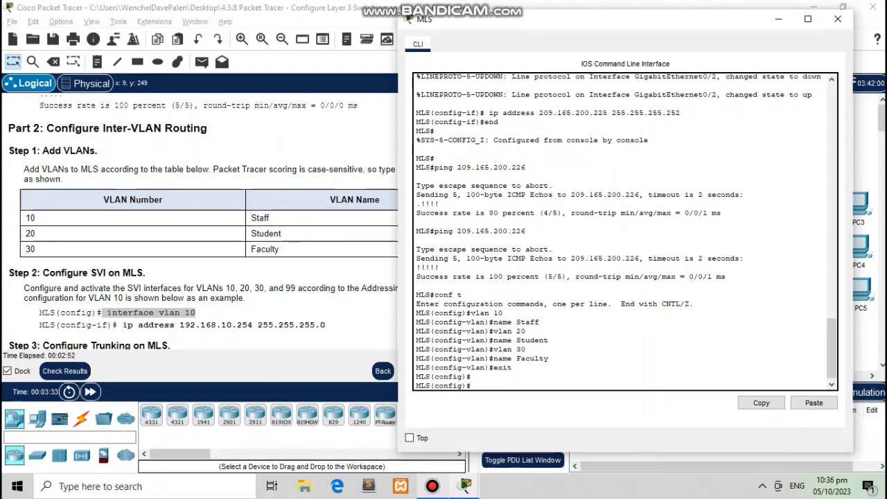
pyautogui.rightClick(489, 382)
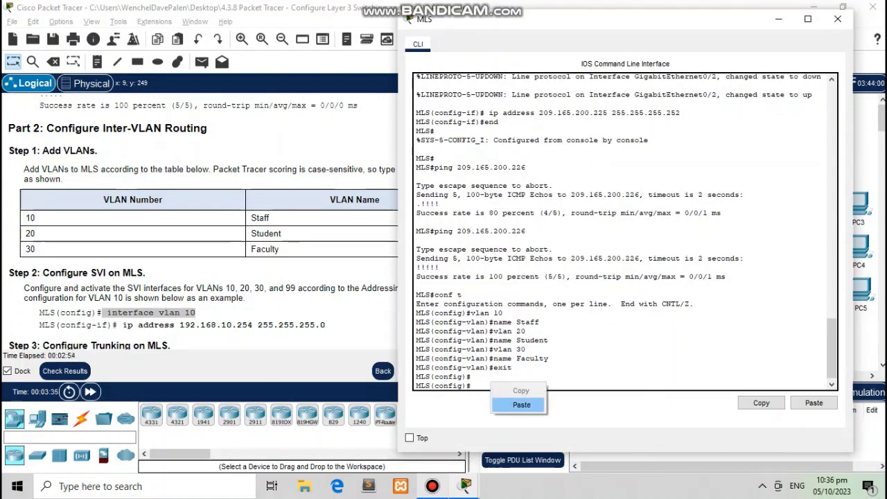
pyautogui.click(516, 406)
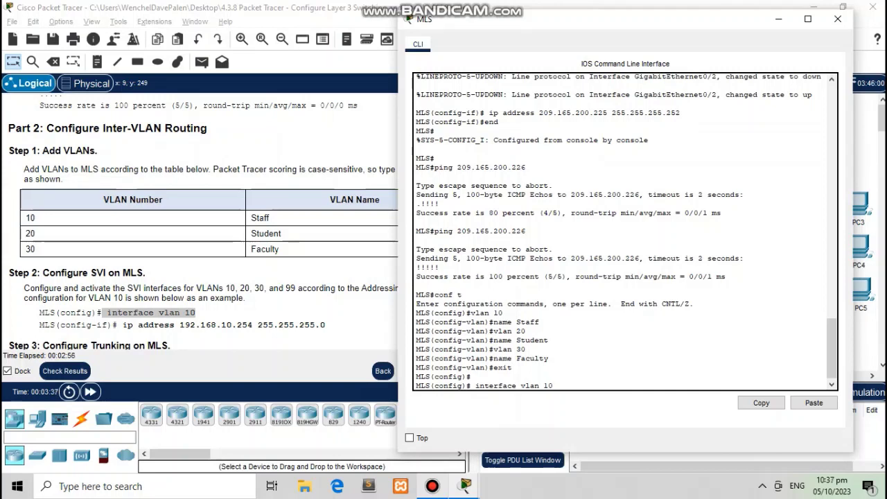
pyautogui.press('Return')
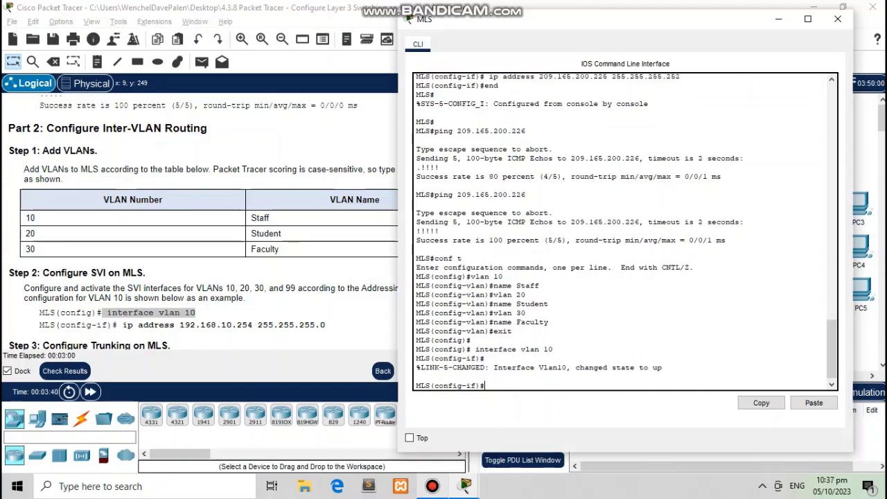
# Assign 192.168.10.254 with mask 255.255.255.0 to the VLAN 10 interface using the command copied from the instructions, and exit interface configuration
pyautogui.moveTo(122, 325); pyautogui.dragTo(325, 325)
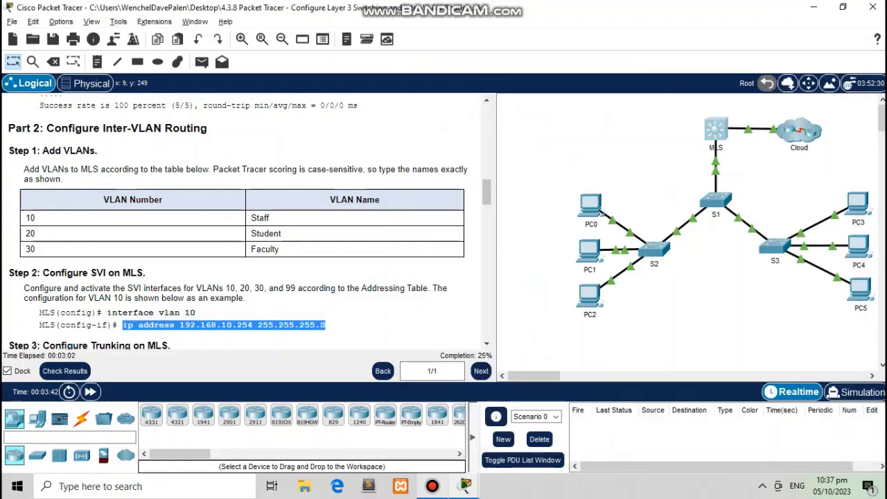
pyautogui.rightClick(309, 326)
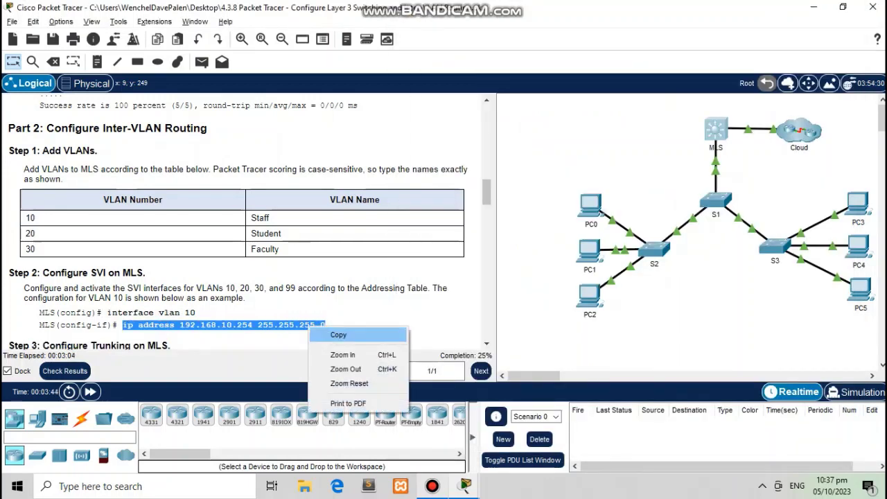
pyautogui.click(338, 334)
pyautogui.hotkey('alt', 'Tab')
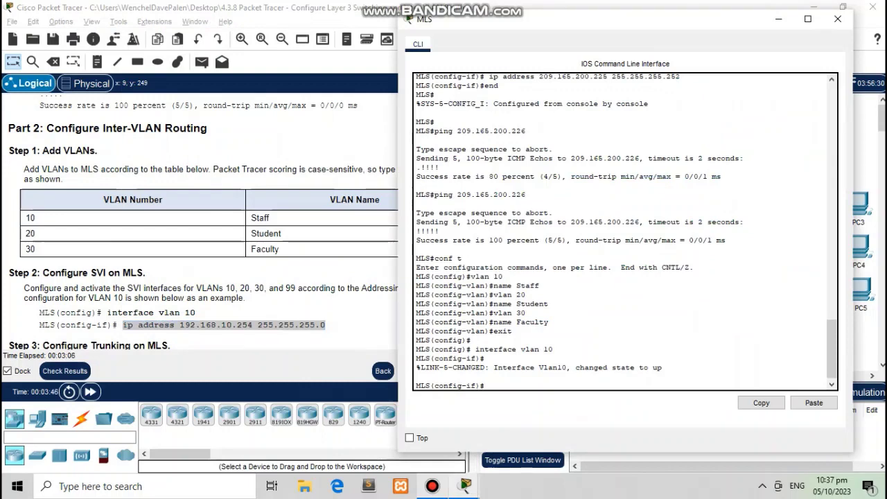
pyautogui.click(813, 402)
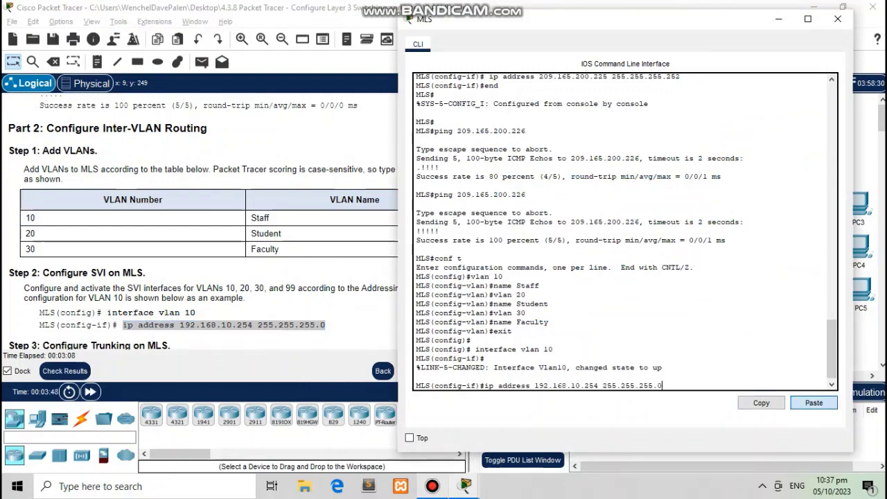
pyautogui.press('Return')
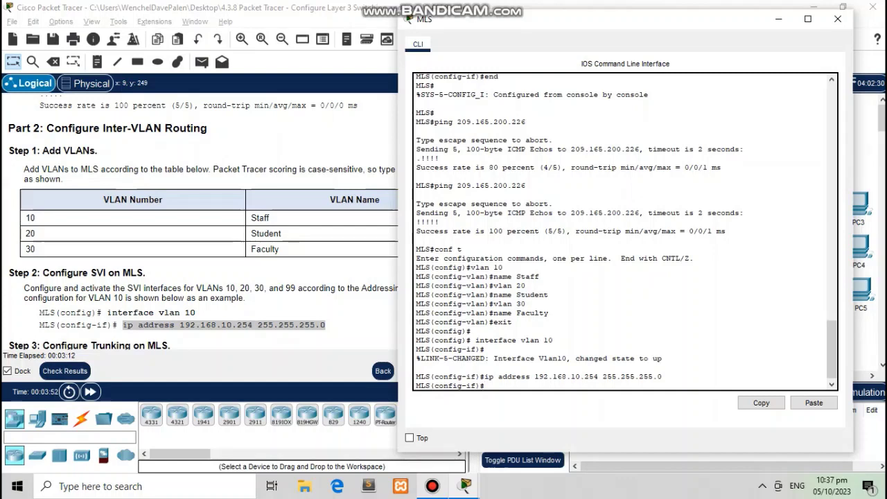
pyautogui.write('exit')
pyautogui.press('Return')
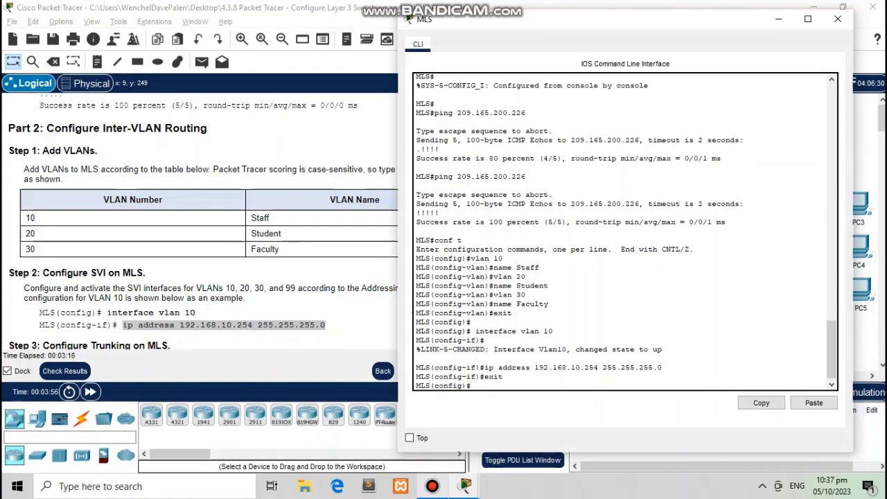
# Create the VLAN 20 SVI on MLS with the command "interface vlan 20"
pyautogui.write('interface')
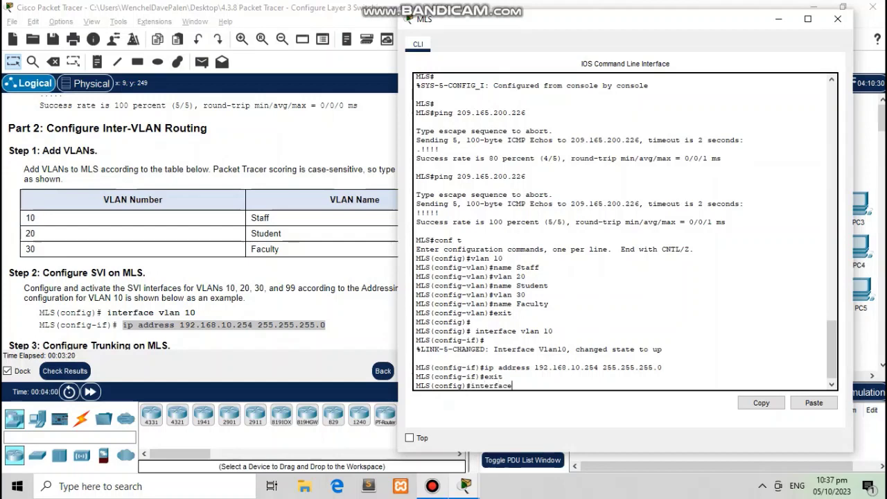
pyautogui.write(' vlan 20')
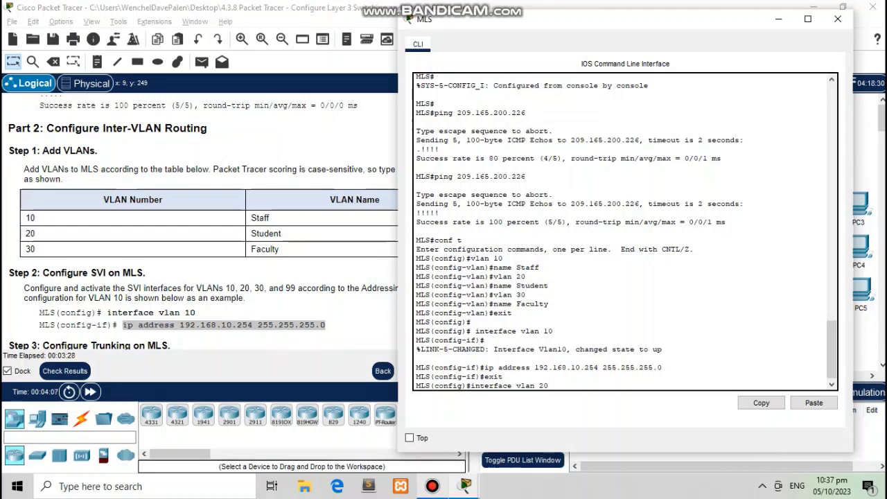
pyautogui.press('Return')
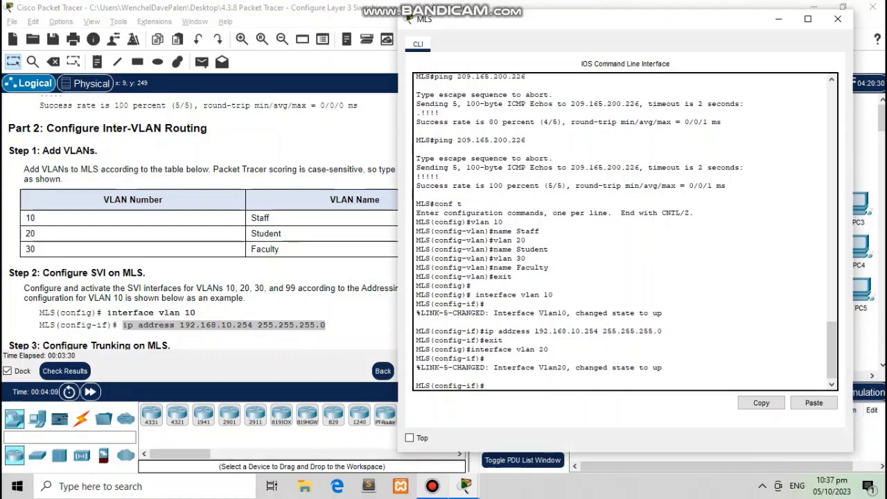
# Start the VLAN 20 interface's "ip address" command and insert 192.168.20.254 copied from the addressing table
pyautogui.write('p')
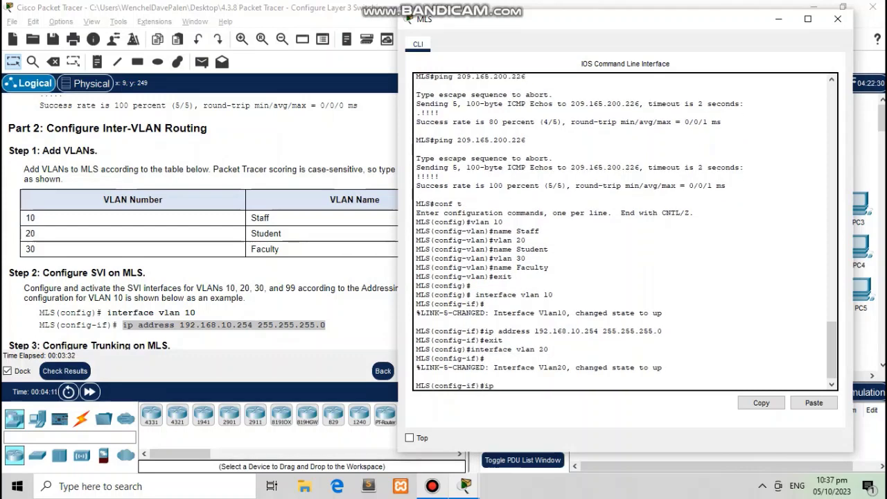
pyautogui.write(' address')
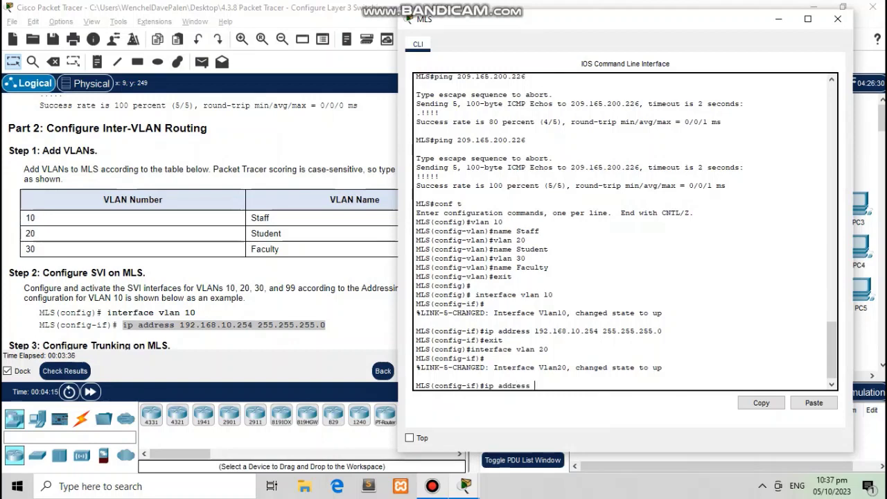
pyautogui.scroll(2, 200, 222)
pyautogui.scroll(10, 201, 222)
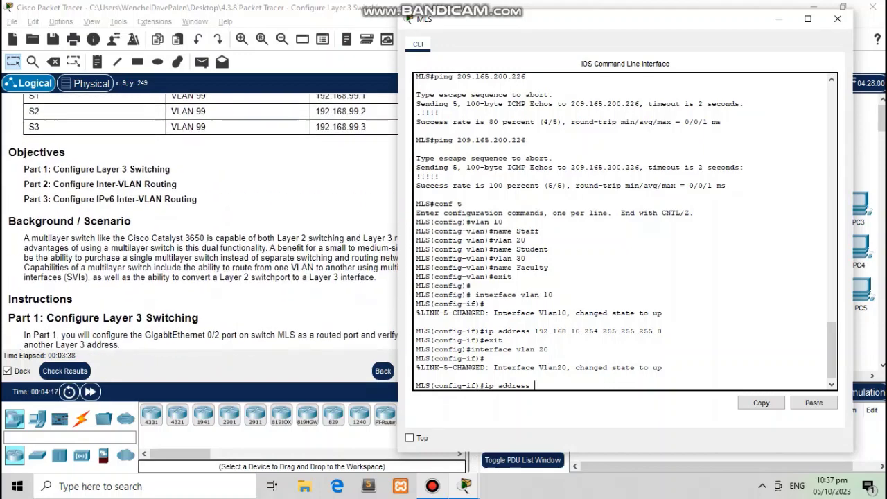
pyautogui.scroll(1, 201, 221)
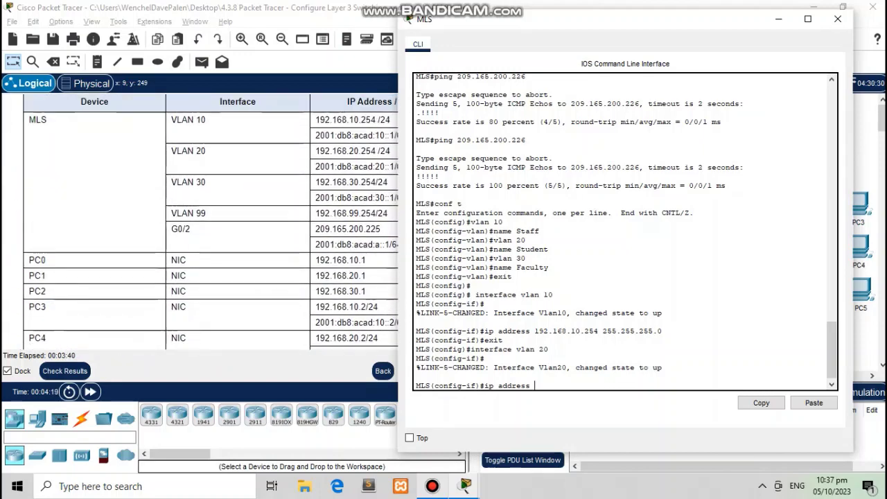
pyautogui.click(201, 222)
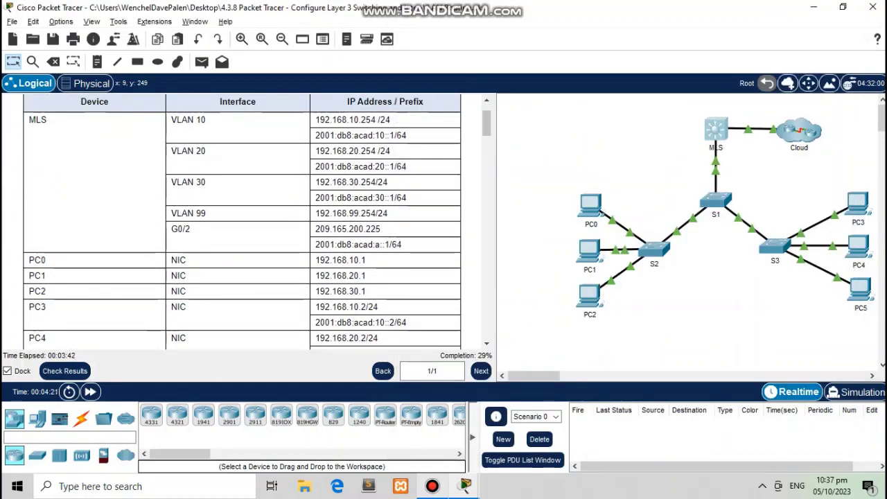
pyautogui.moveTo(315, 150); pyautogui.dragTo(375, 150)
pyautogui.rightClick(357, 155)
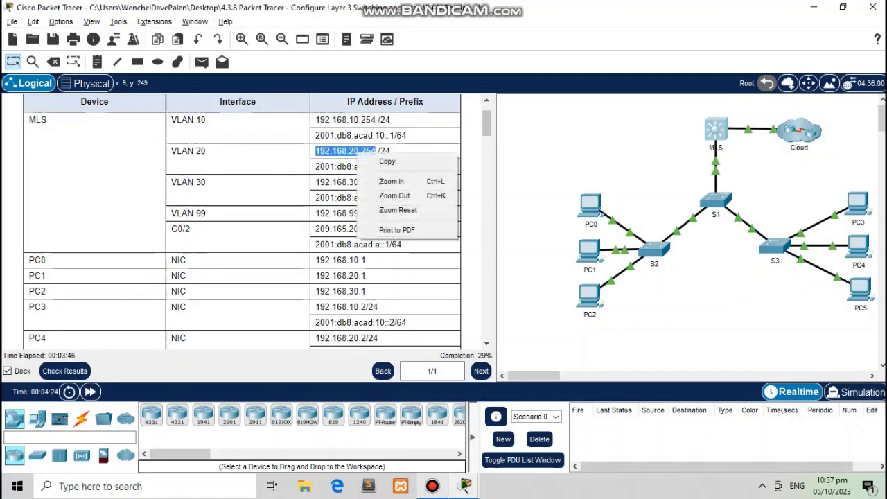
pyautogui.click(386, 161)
pyautogui.click(464, 486)
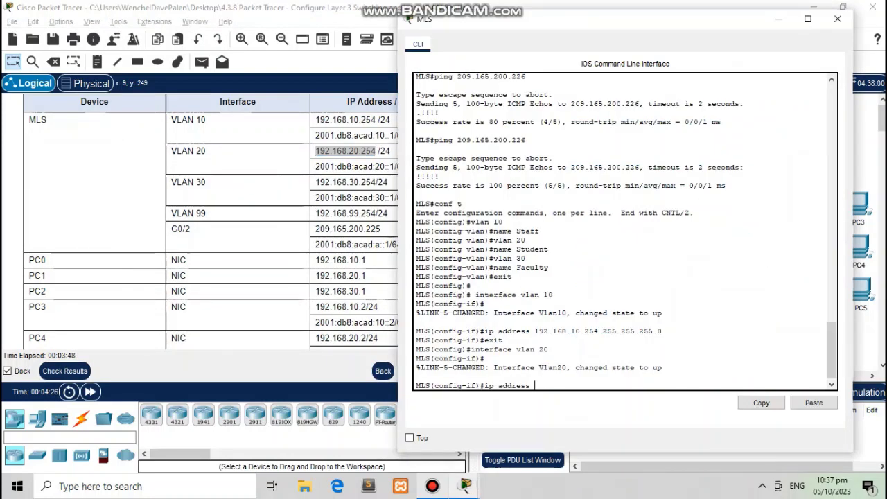
pyautogui.click(813, 402)
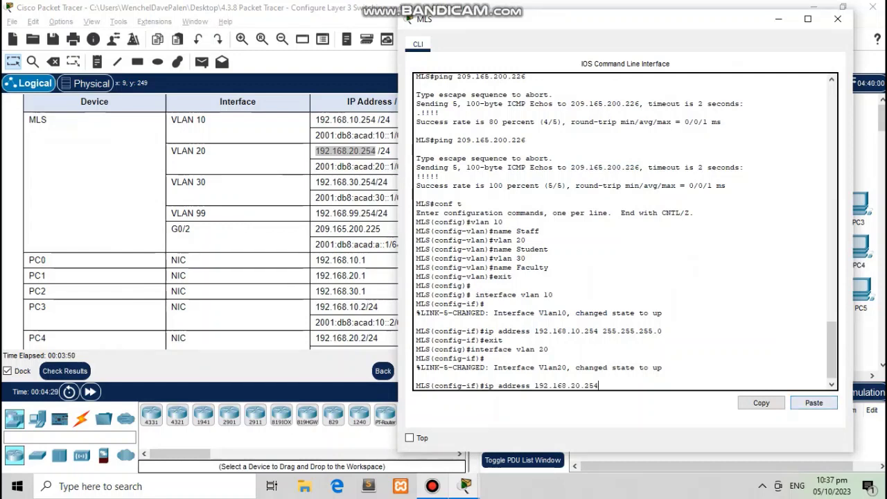
# Complete the VLAN 20 address command with mask 255.255.255.0, run it, and exit interface configuration
pyautogui.write('255.255.255.')
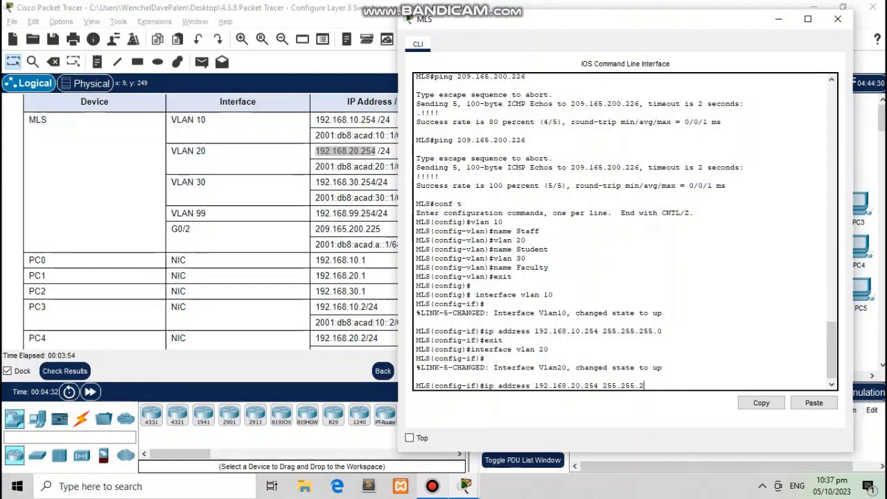
pyautogui.write('0')
pyautogui.press('Return')
pyautogui.write('e')
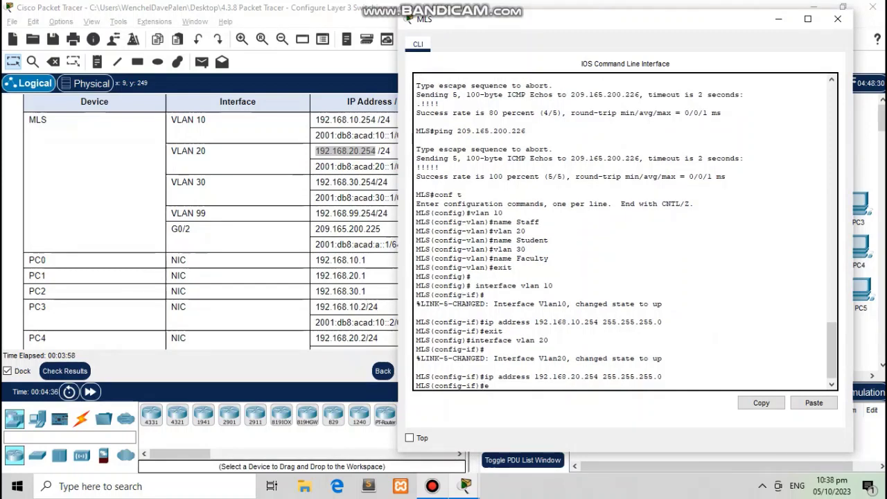
pyautogui.write('xit')
pyautogui.press('Return')
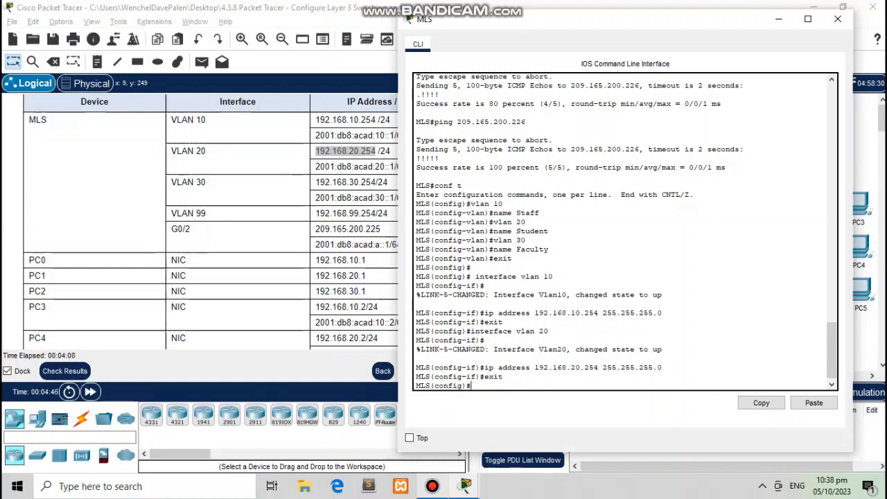
# Create the VLAN 30 SVI on MLS and start its "ip address" command with 192.168.30.254 copied from the addressing table
pyautogui.write('terface vlan 30')
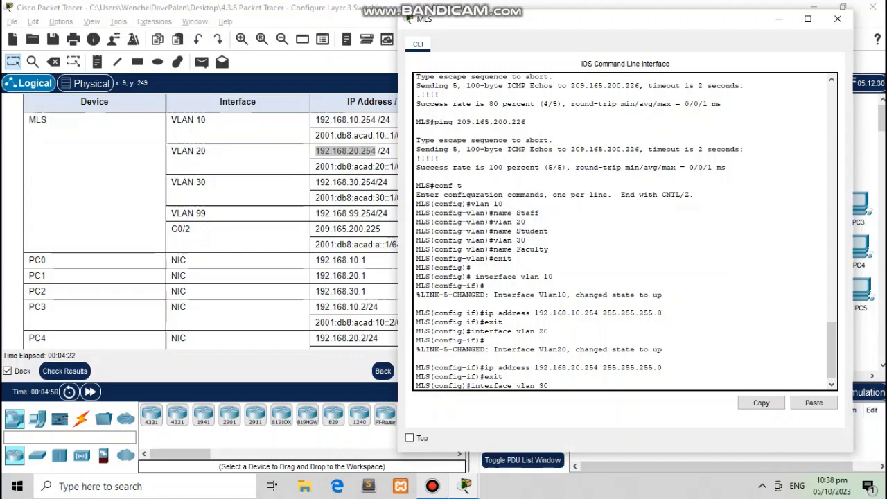
pyautogui.press('Return')
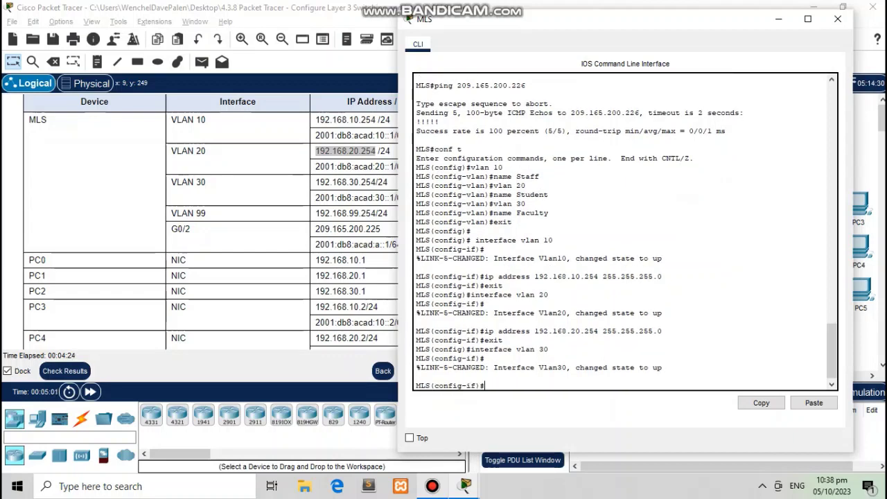
pyautogui.write('ip address')
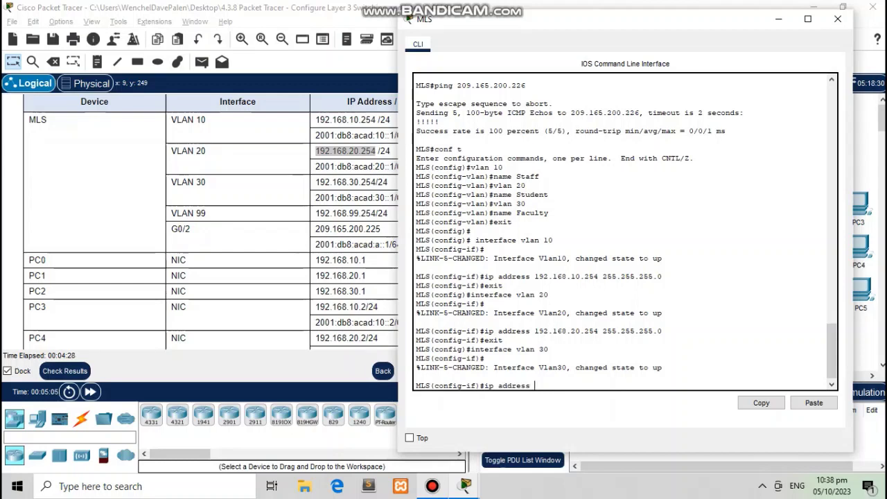
pyautogui.doubleClick(346, 182)
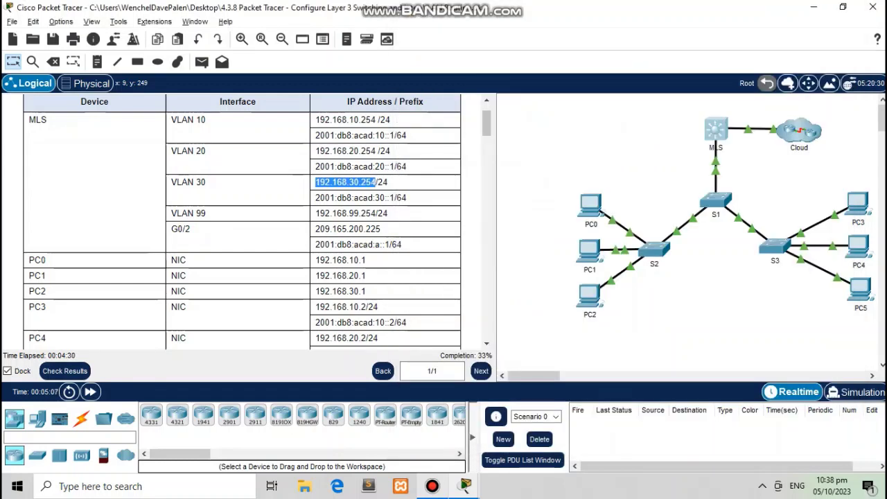
pyautogui.rightClick(354, 183)
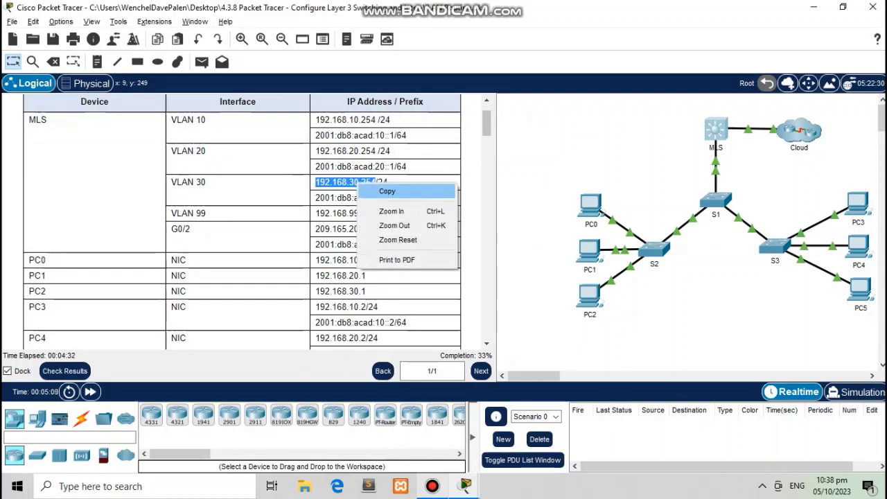
pyautogui.click(377, 190)
pyautogui.click(466, 486)
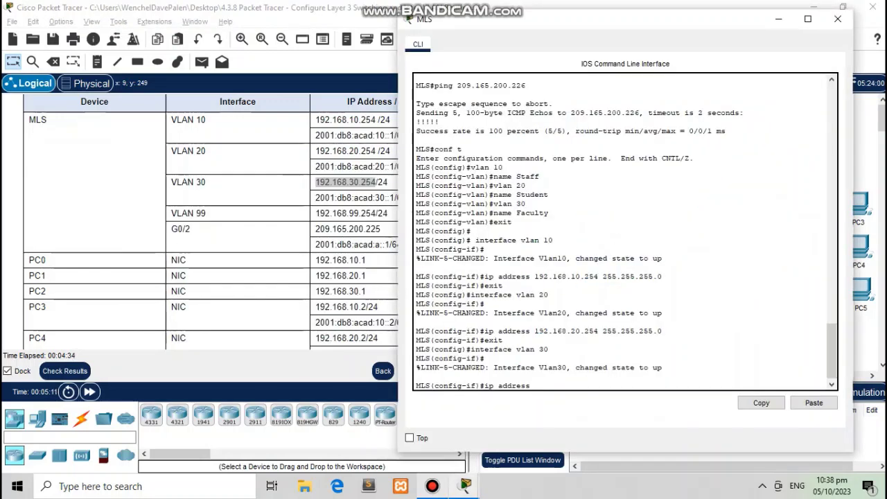
pyautogui.click(814, 403)
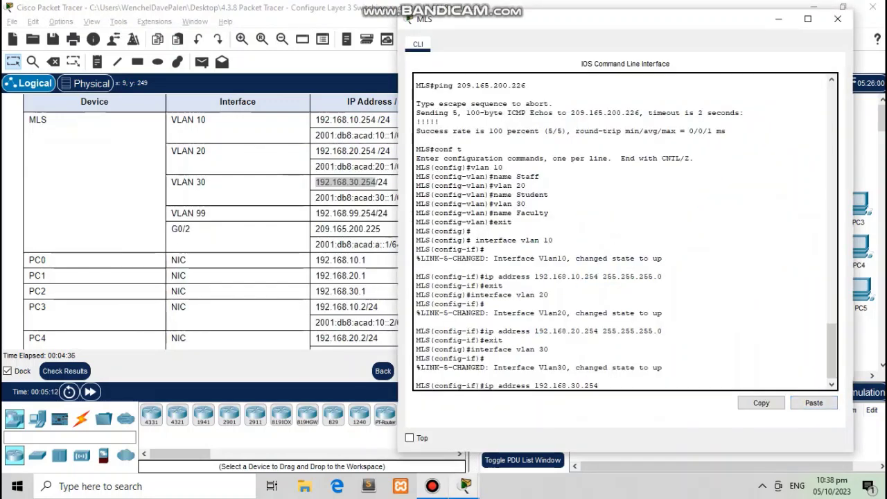
# Complete the VLAN 30 address command with mask 255.255.255.0, run it, and exit interface configuration
pyautogui.write('255.2')
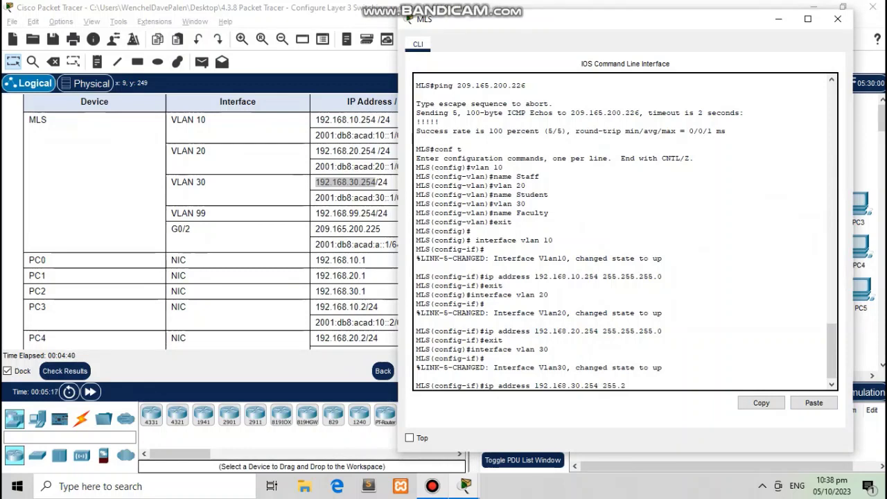
pyautogui.write('55.255.0')
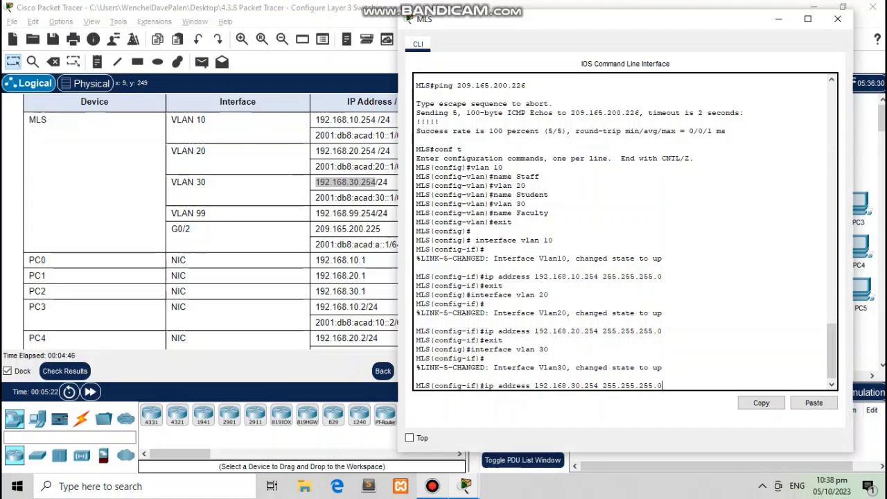
pyautogui.press('Return')
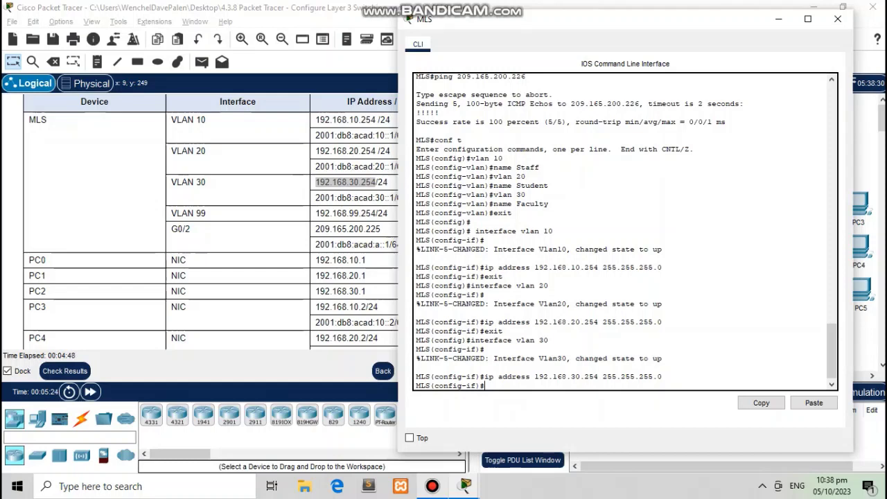
pyautogui.write('exit')
pyautogui.press('Return')
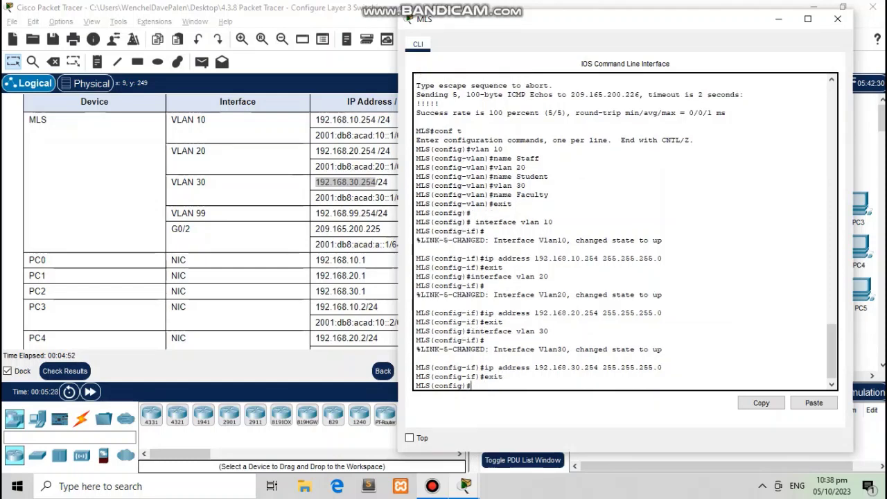
# Try to create the VLAN 99 SVI on MLS with the command "intterface vlan 99"
pyautogui.write('intterface c')
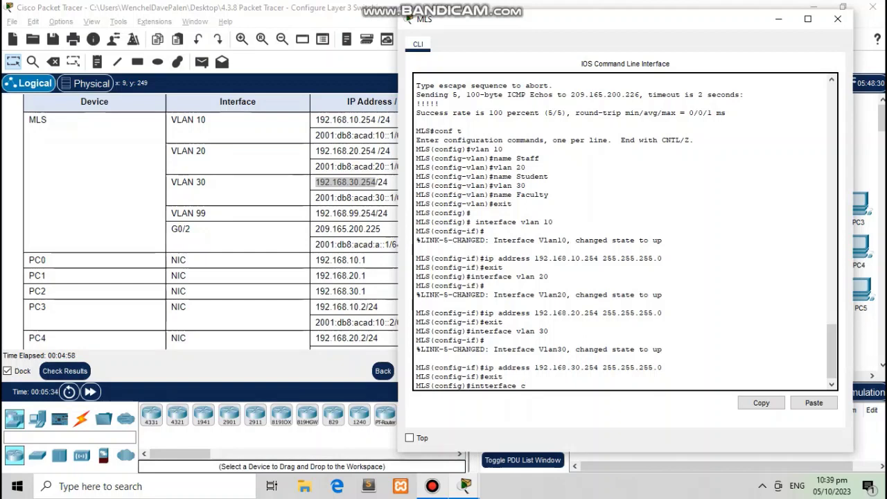
pyautogui.press('BackSpace')
pyautogui.write('vlan 99')
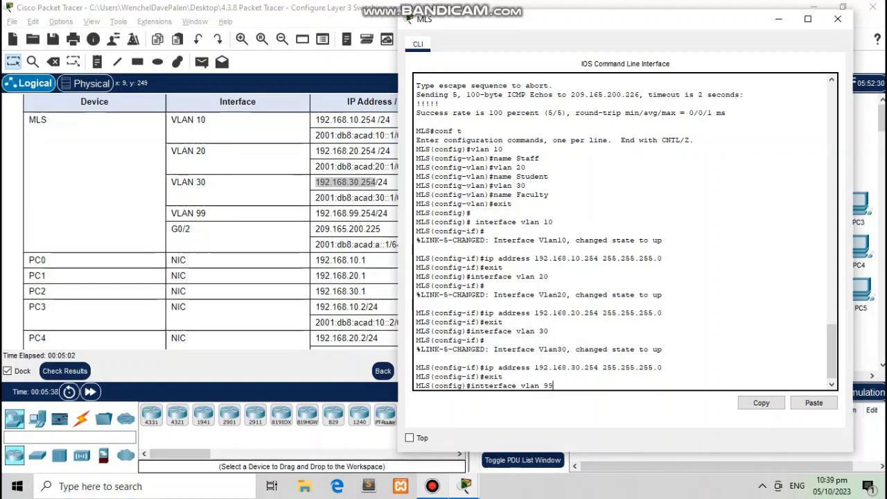
pyautogui.press('Return')
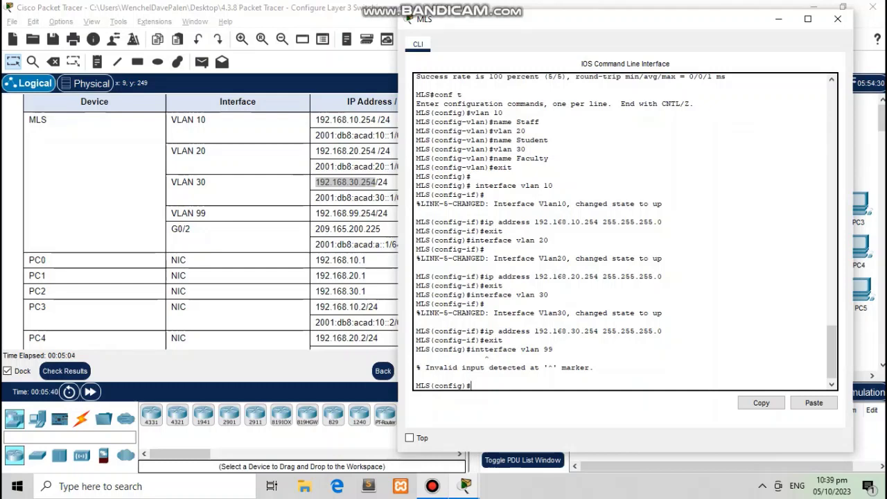
# Correct the mistyped VLAN 99 command to "interface vlan 99" and run it to create the SVI
pyautogui.press('Up')
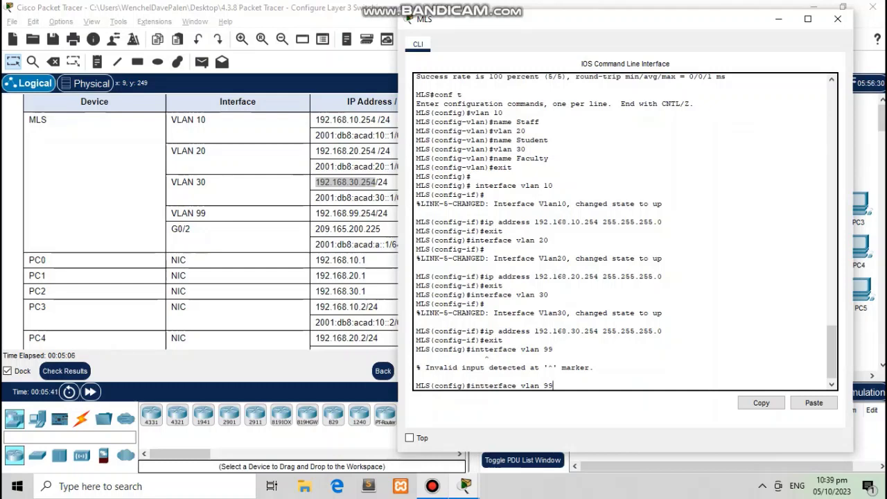
pyautogui.press('Left')
pyautogui.press('Left')
pyautogui.press('Left')
pyautogui.press('Left')
pyautogui.press('Left')
pyautogui.press('Left')
pyautogui.press('Left')
pyautogui.press('Left')
pyautogui.press('Left')
pyautogui.press('Left')
pyautogui.press('Left')
pyautogui.press('BackSpace')
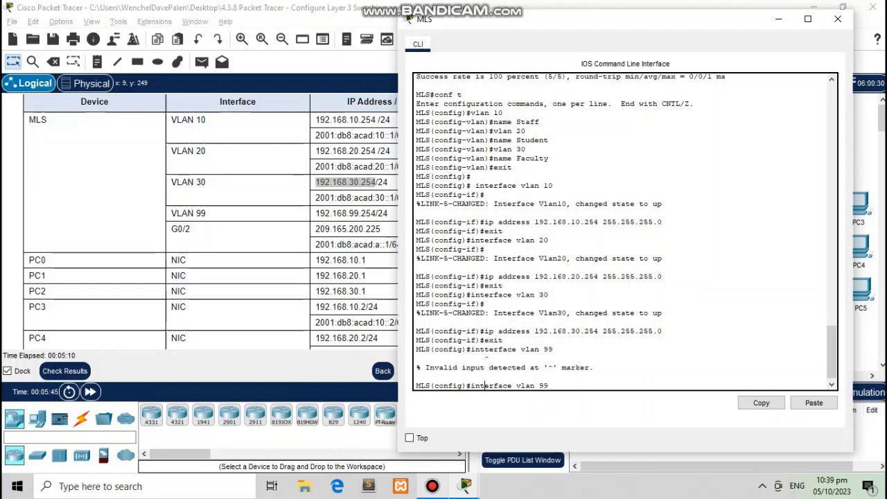
pyautogui.press('Right')
pyautogui.press('Right')
pyautogui.press('Right')
pyautogui.press('Right')
pyautogui.press('Right')
pyautogui.press('Right')
pyautogui.press('Right')
pyautogui.press('Right')
pyautogui.press('Return')
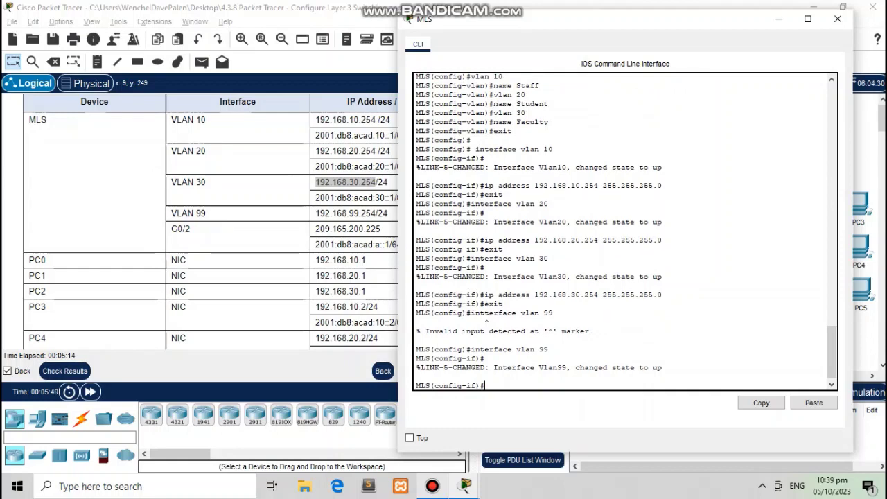
# Assign the VLAN 99 SVI the address 192.168.99.254, copied from the addressing table, with mask 255.255.255.0
pyautogui.write('ip address')
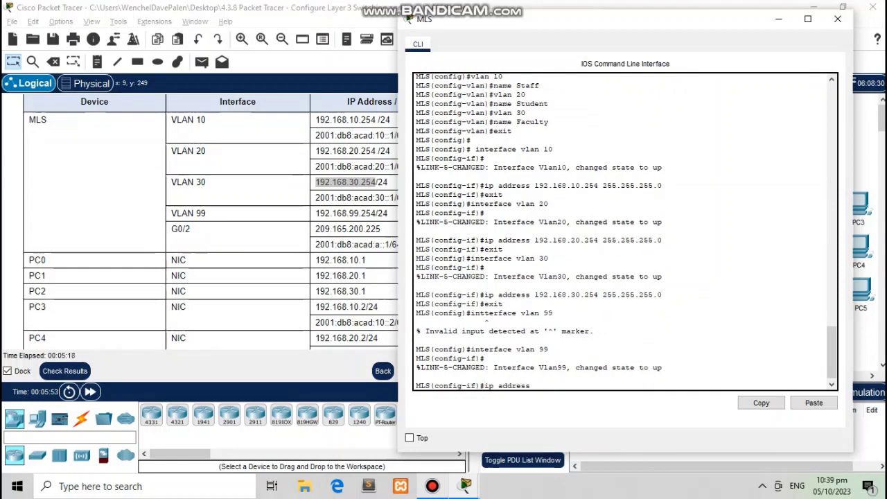
pyautogui.click(316, 213)
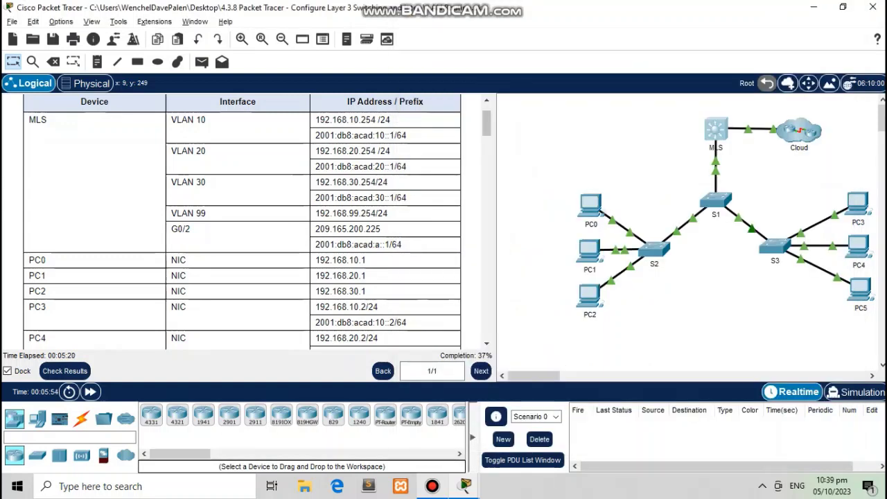
pyautogui.moveTo(316, 213); pyautogui.dragTo(376, 213)
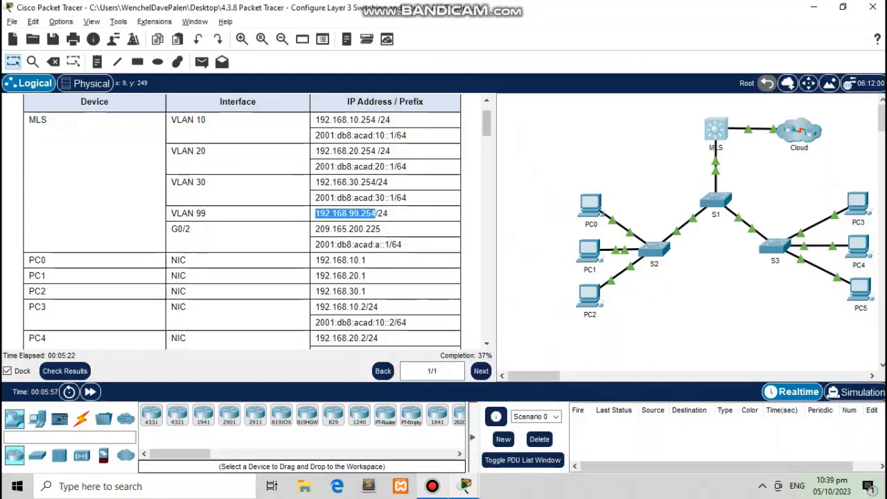
pyautogui.click(376, 213)
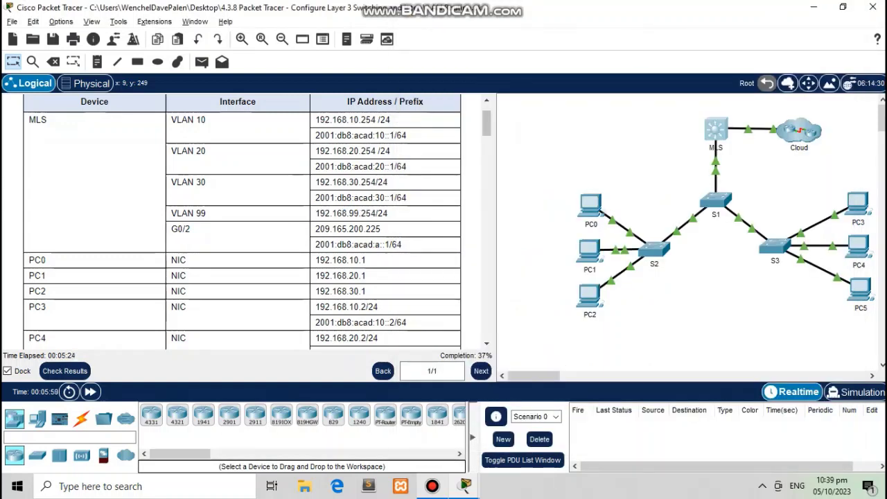
pyautogui.moveTo(316, 213); pyautogui.dragTo(375, 214)
pyautogui.rightClick(323, 213)
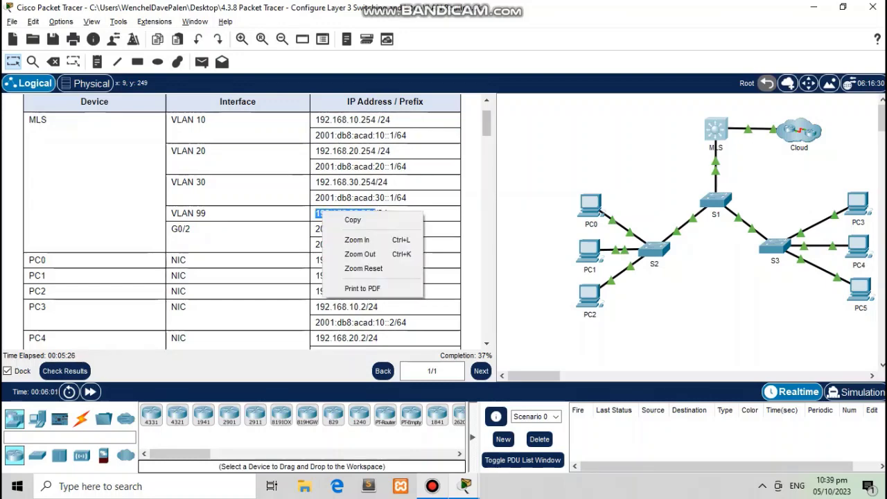
pyautogui.click(353, 219)
pyautogui.hotkey('alt', 'Tab')
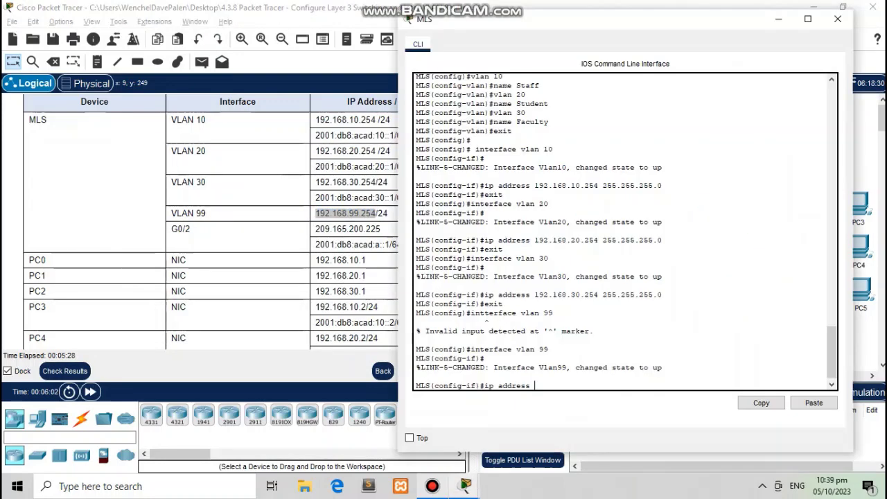
pyautogui.click(813, 402)
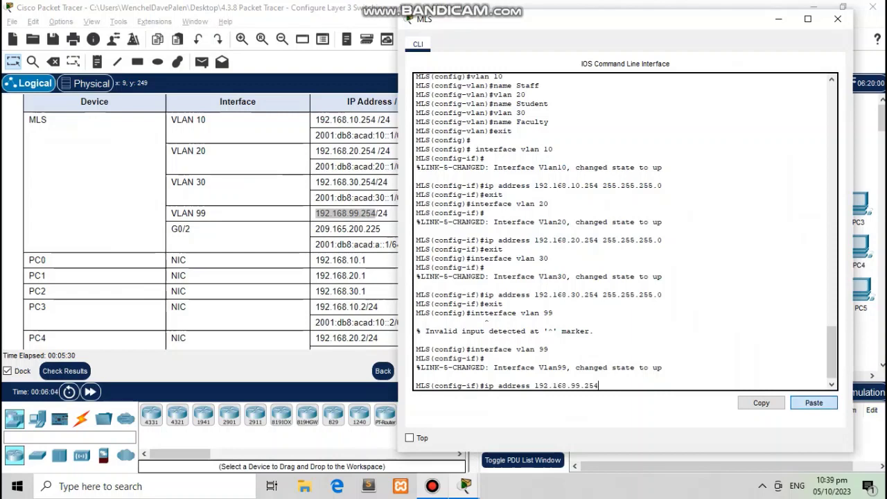
pyautogui.write('2')
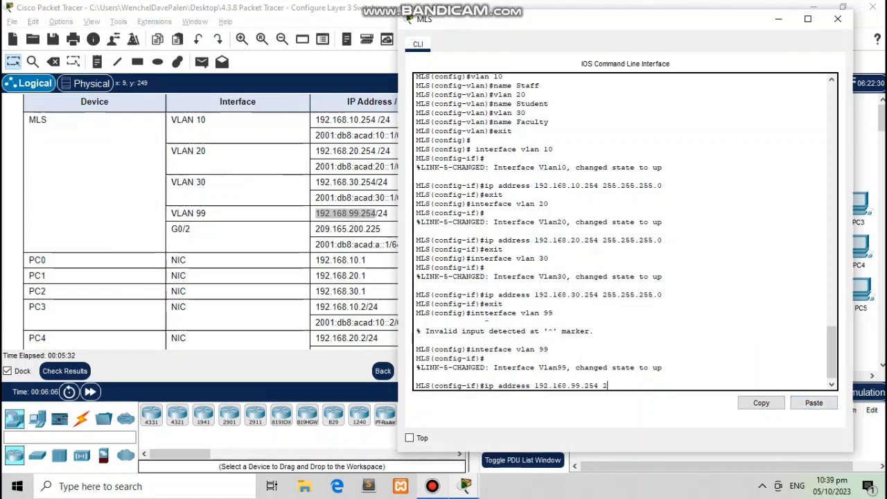
pyautogui.write('55.255.255.')
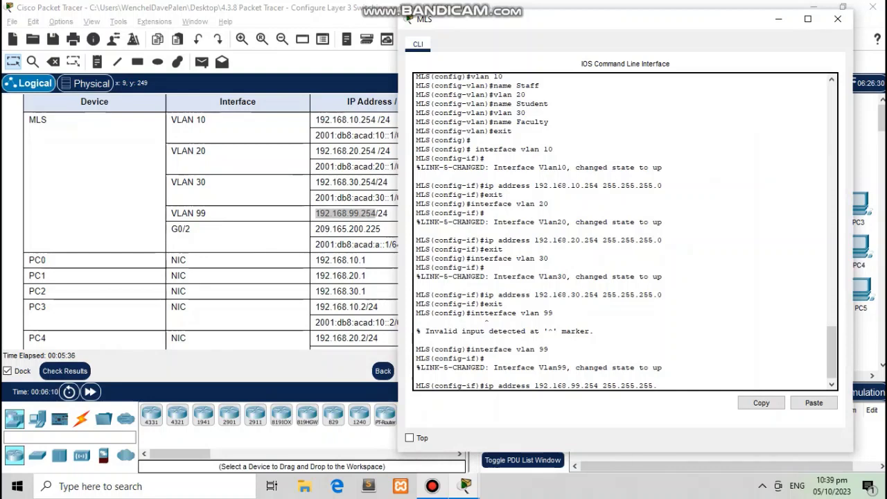
pyautogui.write('0')
pyautogui.press('Return')
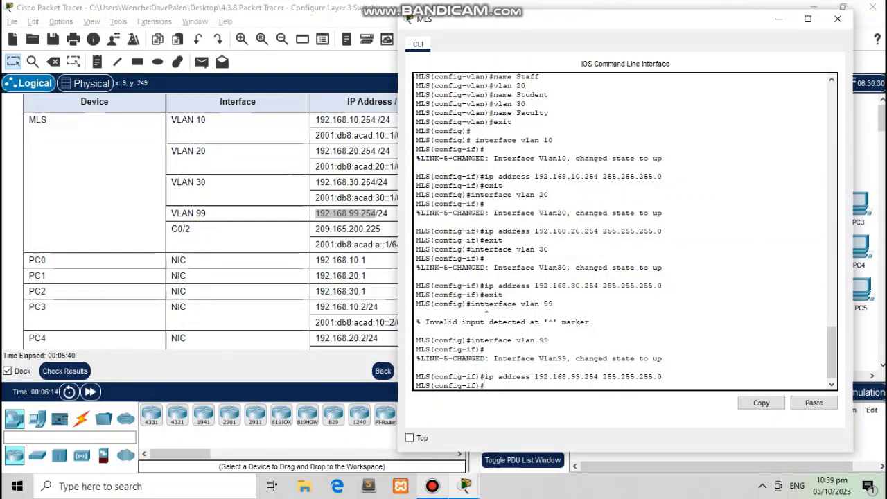
# Review the lab's Step 3 instructions for configuring trunking on MLS and return to the MLS command line
pyautogui.scroll(-5, 203, 222)
pyautogui.scroll(-10, 204, 222)
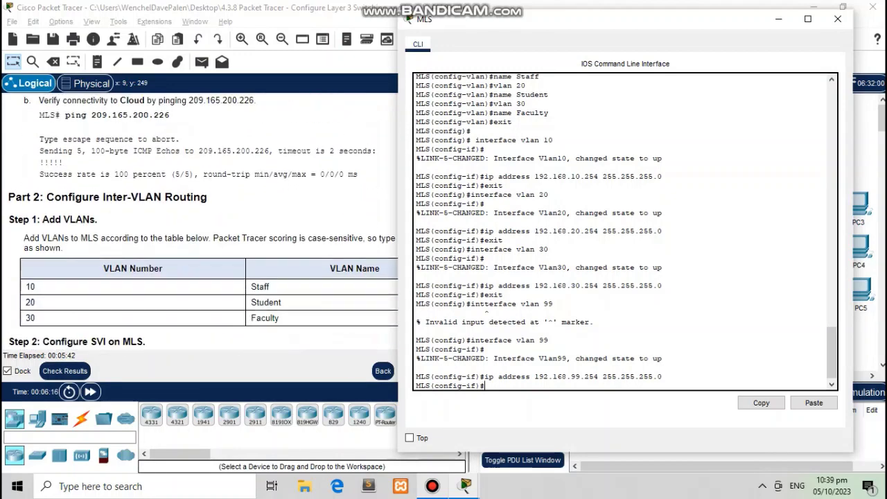
pyautogui.scroll(-1, 203, 222)
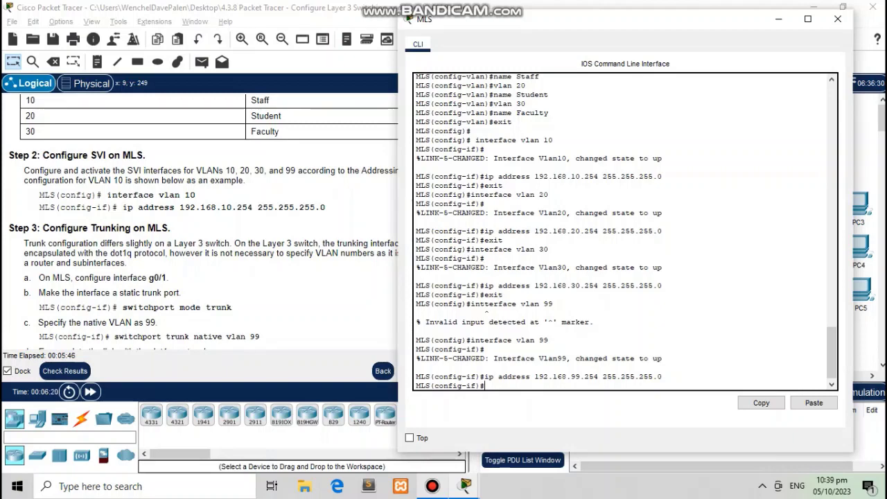
pyautogui.scroll(-3, 204, 222)
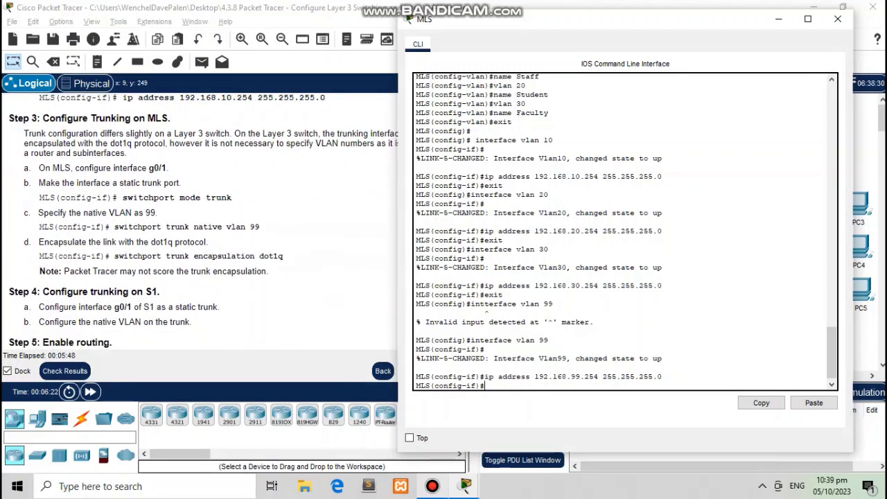
pyautogui.moveTo(43, 118); pyautogui.dragTo(207, 243)
pyautogui.click(251, 242)
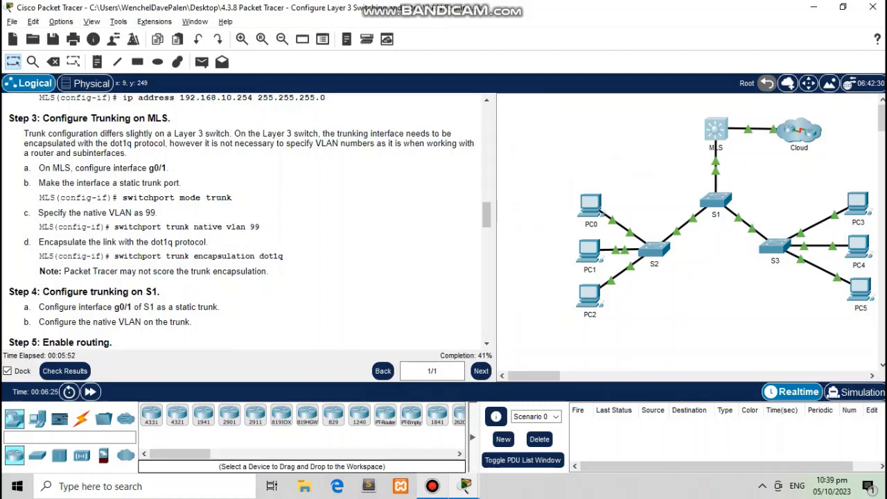
pyautogui.click(465, 486)
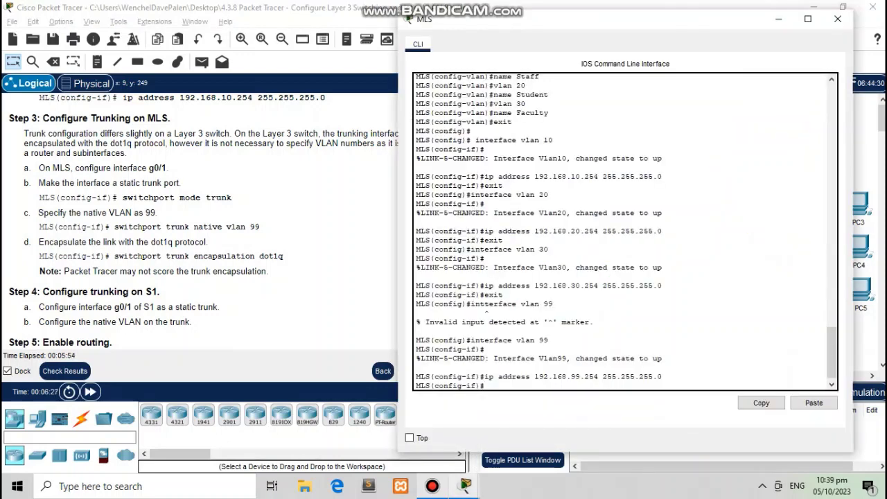
# Exit the VLAN 99 interface configuration on MLS and enter configuration mode for interface g0/1
pyautogui.write('exi')
pyautogui.press('Return')
pyautogui.press('Return')
pyautogui.press('Return')
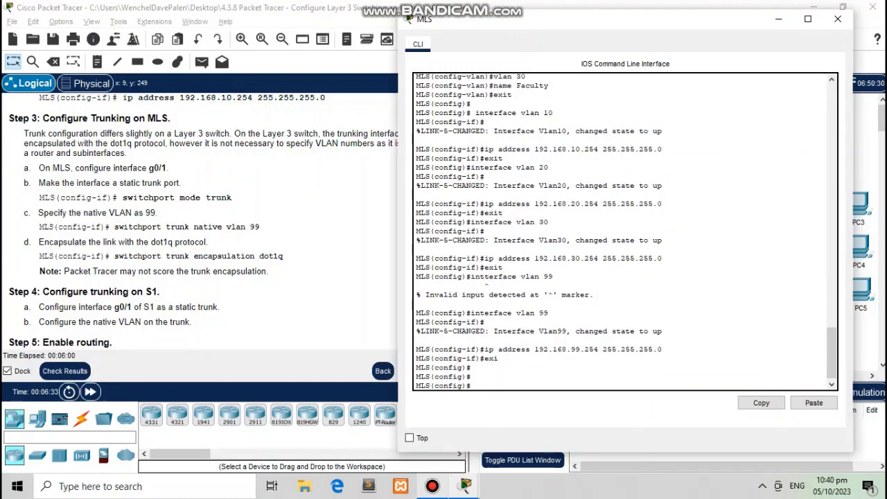
pyautogui.write('interface g0/1')
pyautogui.press('Return')
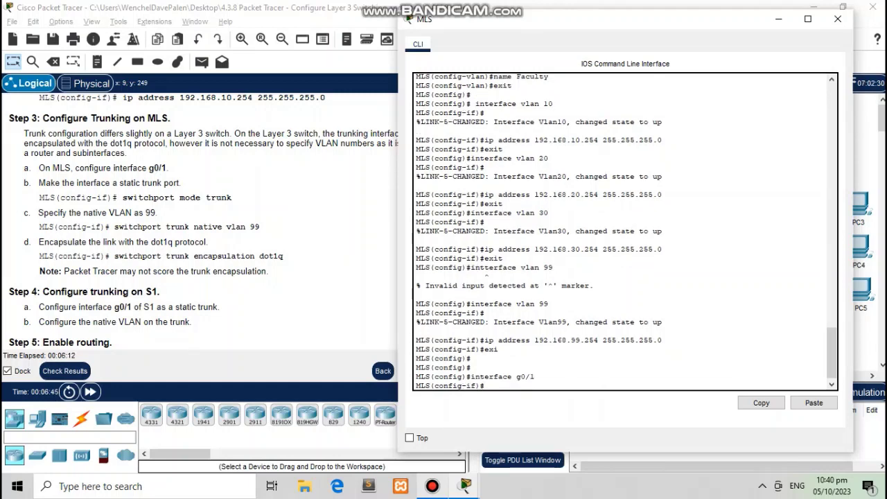
# Make g0/1 on MLS a static trunk port by running "switchport mode trunk" copied from the lab instructions
pyautogui.moveTo(122, 198); pyautogui.dragTo(233, 199)
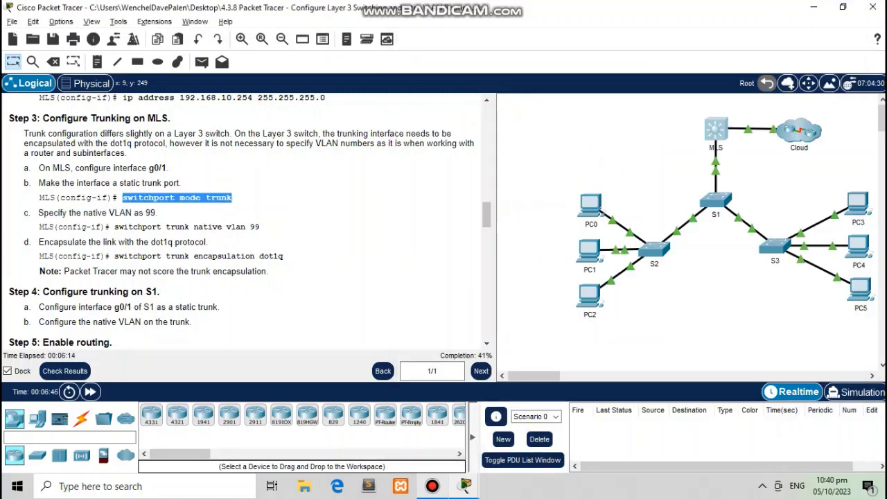
pyautogui.click(234, 199)
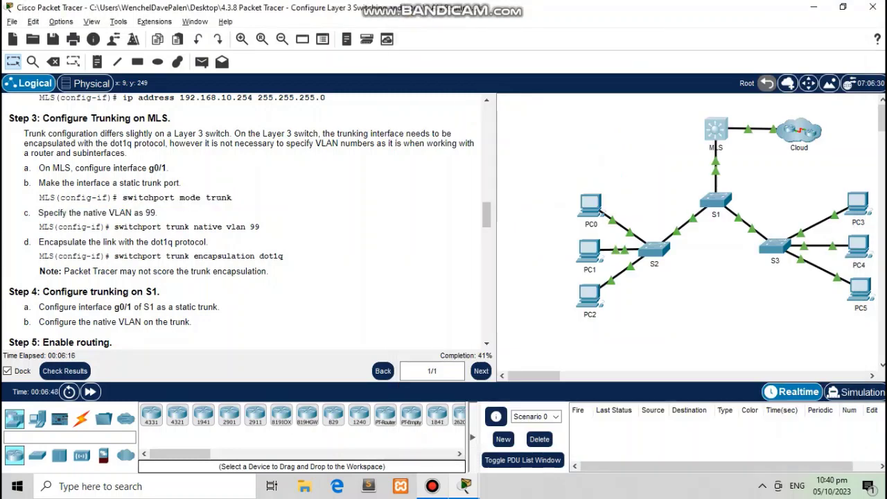
pyautogui.moveTo(123, 198); pyautogui.dragTo(232, 198)
pyautogui.hotkey('ctrl', 'c')
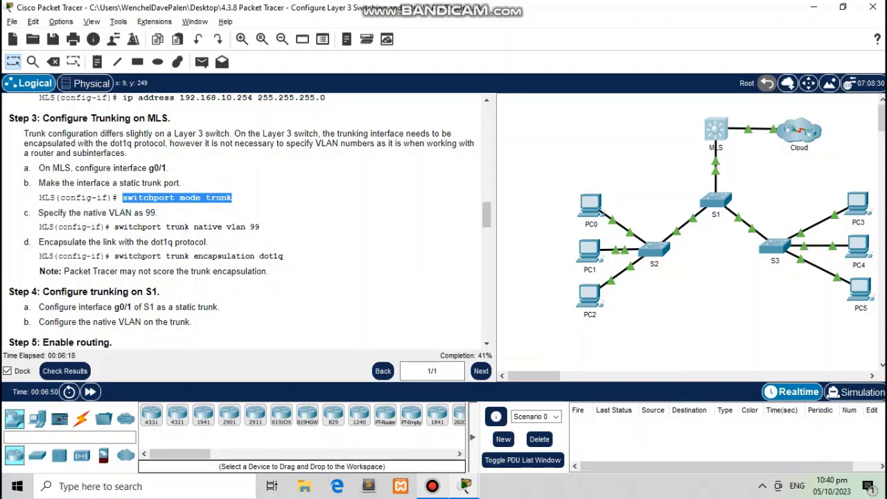
pyautogui.rightClick(220, 199)
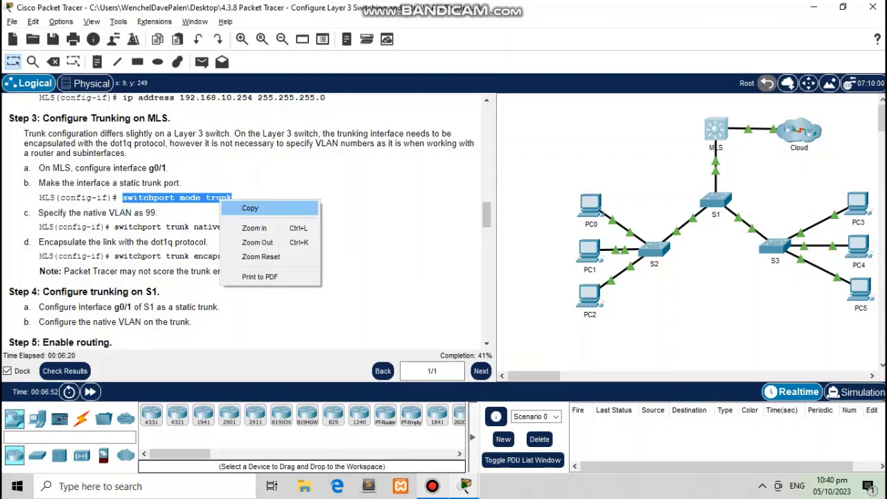
pyautogui.click(236, 207)
pyautogui.hotkey('alt', 'Tab')
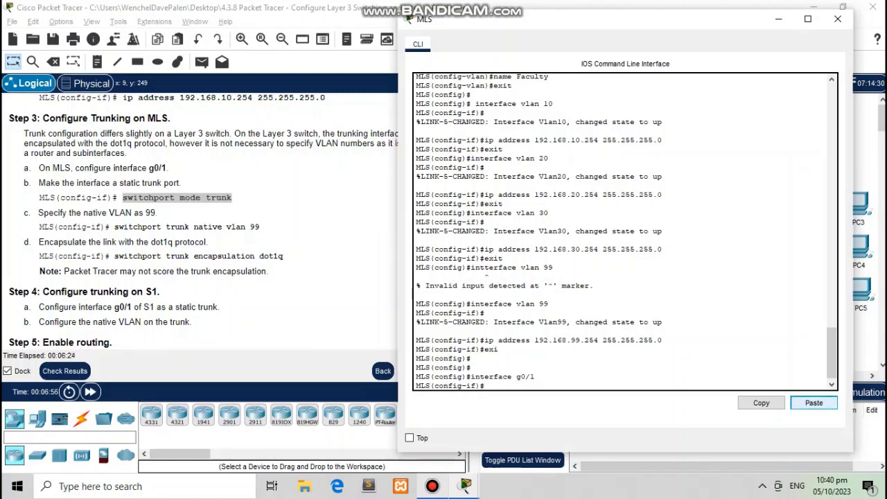
pyautogui.click(813, 403)
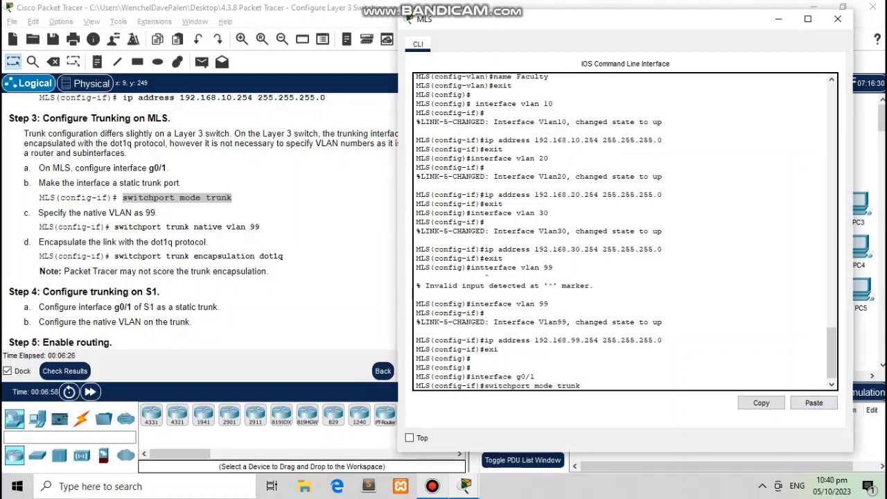
pyautogui.press('Return')
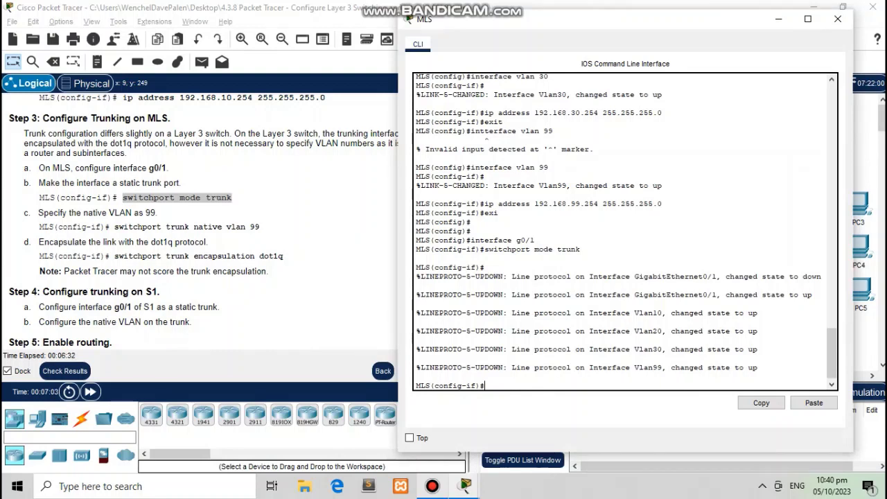
# Set the native VLAN of the g0/1 trunk by running the copied command "switchport trunk native vlan 99"
pyautogui.moveTo(114, 227); pyautogui.dragTo(259, 226)
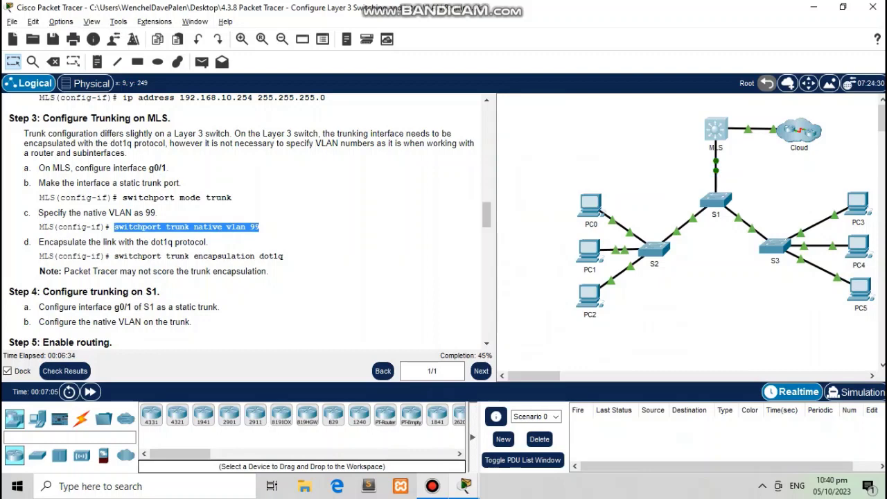
pyautogui.rightClick(243, 229)
pyautogui.click(272, 237)
pyautogui.hotkey('alt', 'Tab')
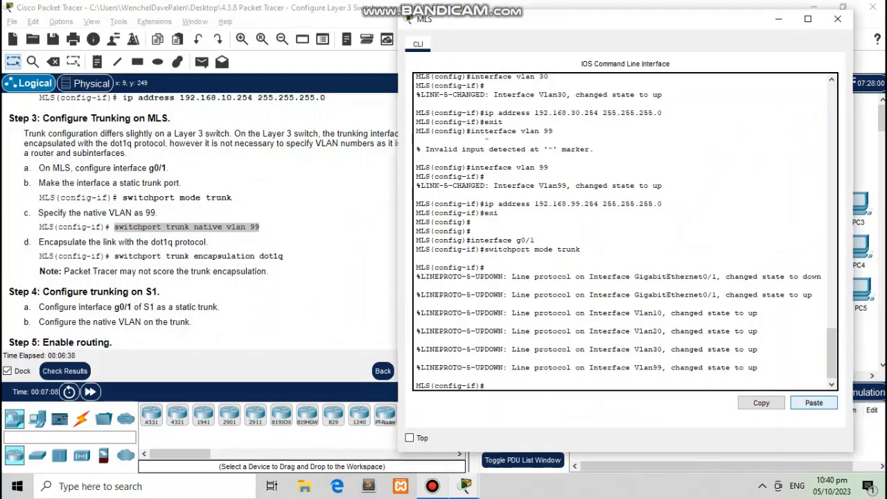
pyautogui.click(814, 403)
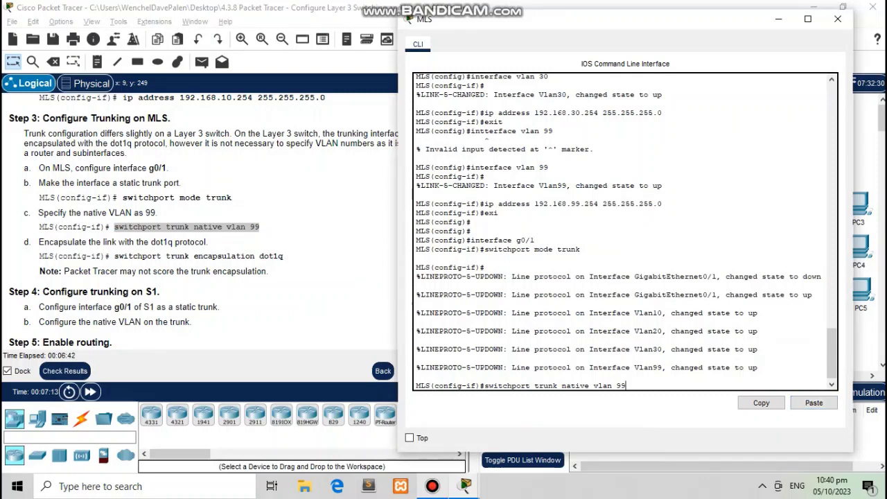
pyautogui.press('Return')
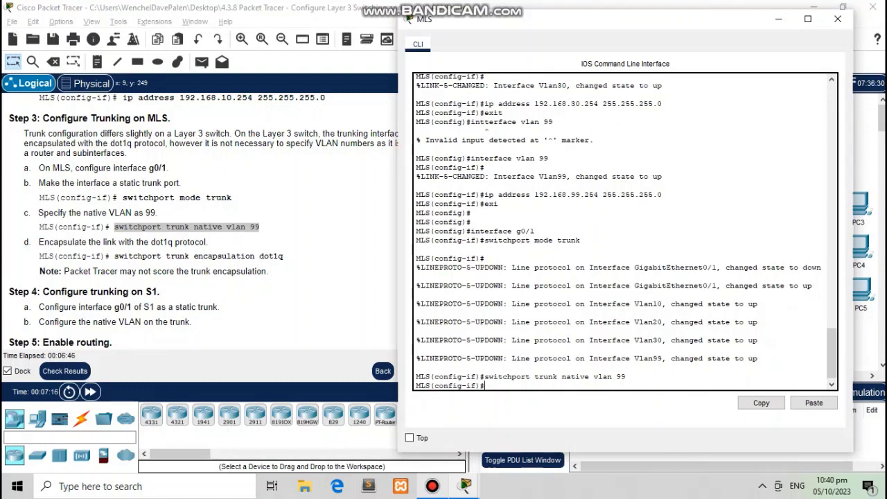
# Encapsulate the g0/1 trunk with dot1q by running the copied command "switchport trunk encapsulation dot1q"
pyautogui.moveTo(110, 257); pyautogui.dragTo(283, 257)
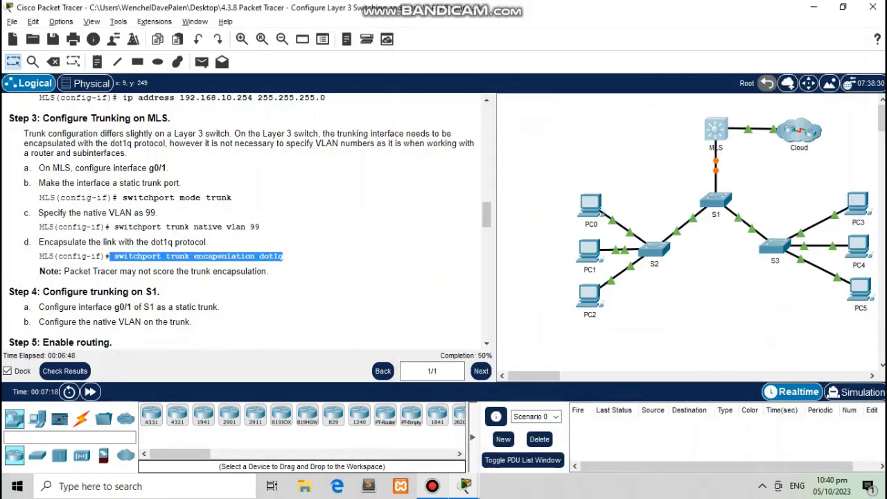
pyautogui.rightClick(272, 259)
pyautogui.click(299, 265)
pyautogui.hotkey('alt', 'Tab')
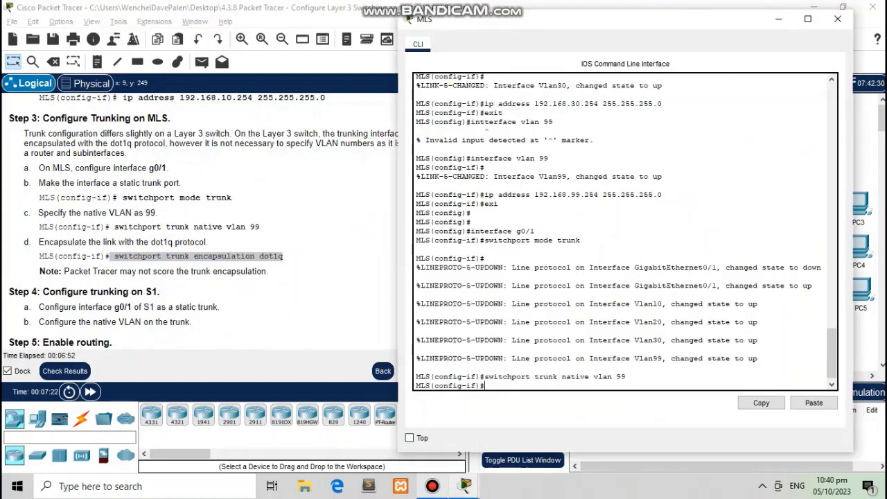
pyautogui.click(813, 402)
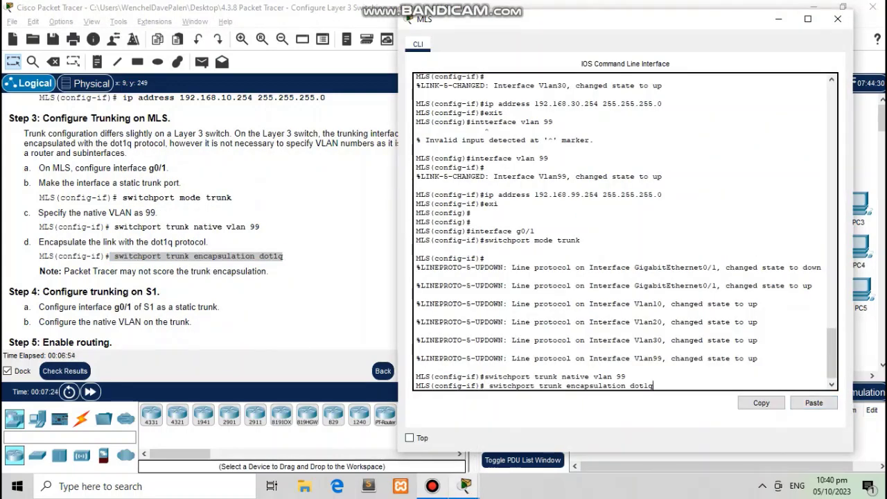
pyautogui.press('Return')
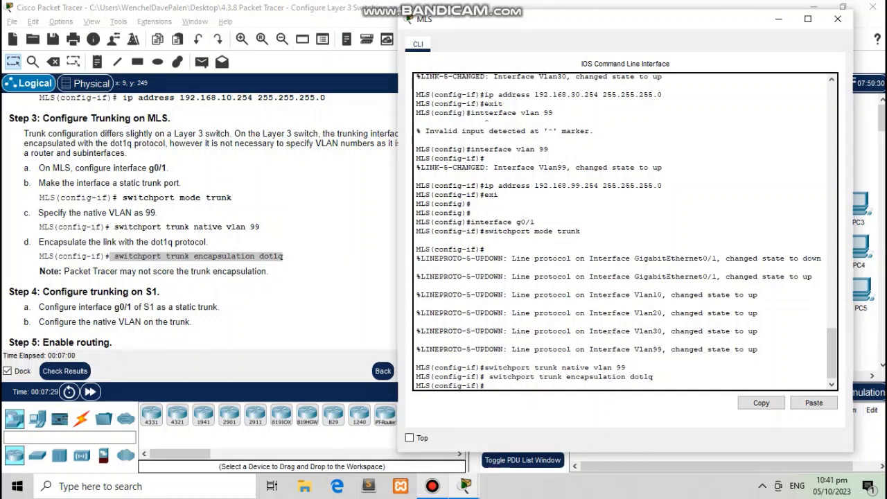
# Close the MLS command line and open the command line of switch S1 for the Step 4 trunking configuration
pyautogui.scroll(-1, 201, 229)
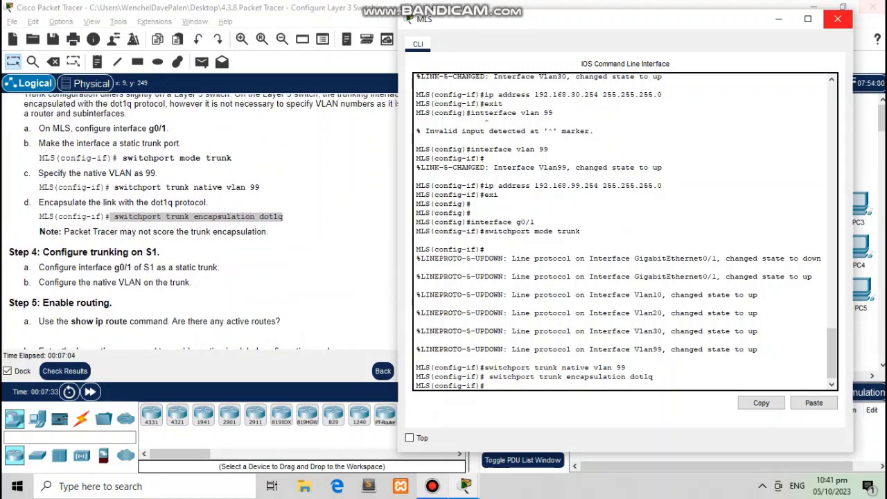
pyautogui.click(837, 19)
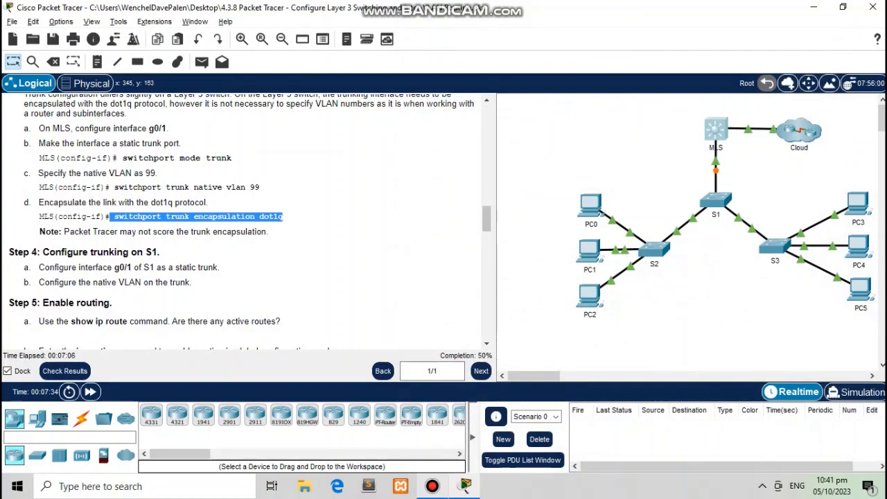
pyautogui.click(716, 201)
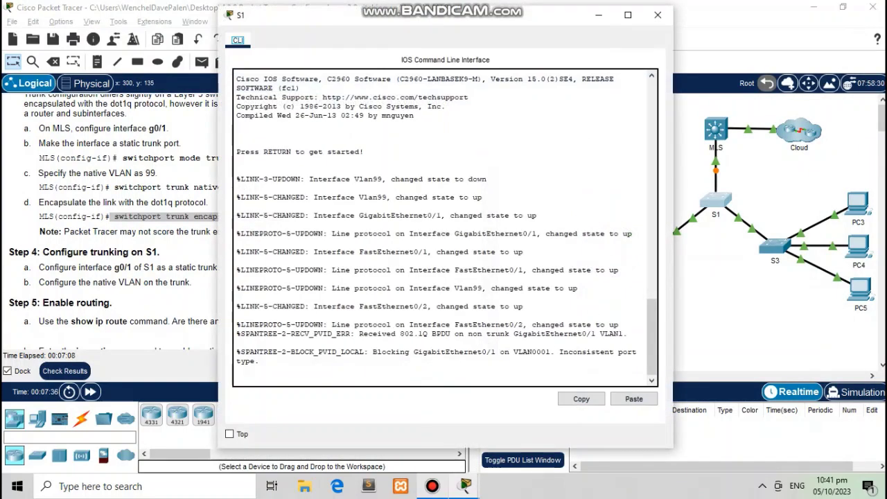
# Move the S1 window clear of the lab instructions and enter global configuration mode on S1 with "en" and "conf t"
pyautogui.moveTo(454, 15); pyautogui.dragTo(618, 29)
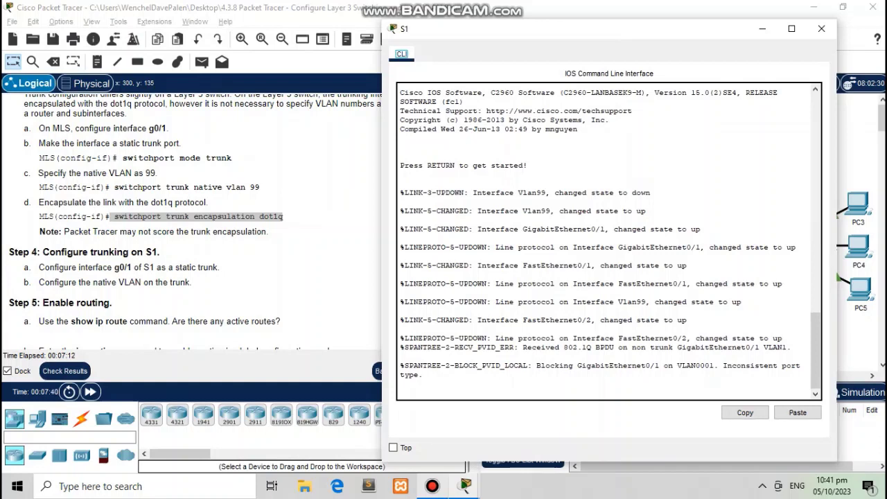
pyautogui.press('Return')
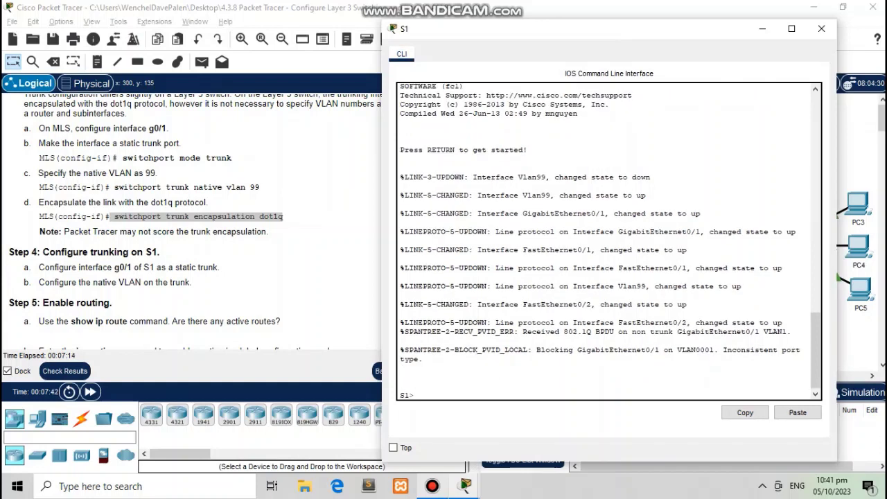
pyautogui.write('en')
pyautogui.press('Return')
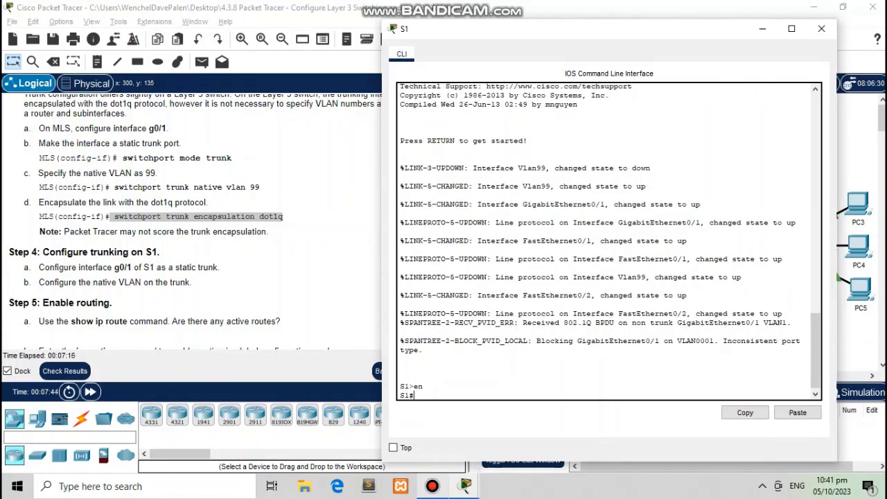
pyautogui.write('conf t')
pyautogui.press('Return')
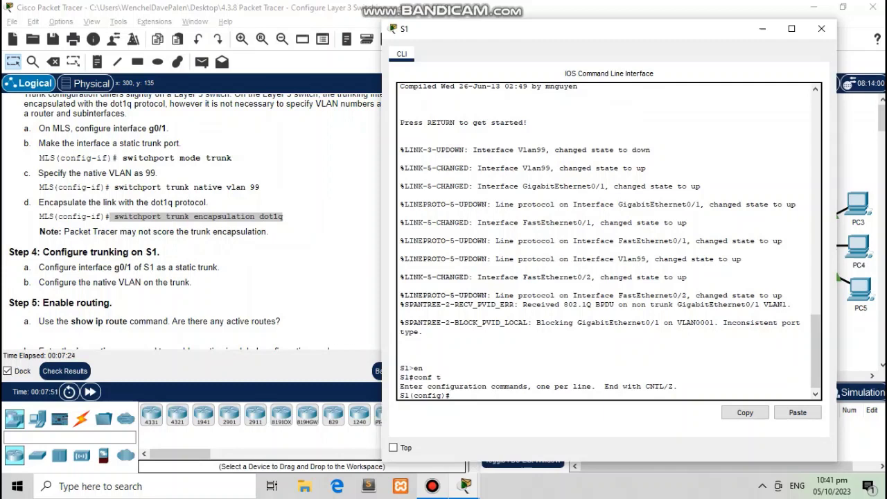
# Enter interface configuration for g0/1 on S1 by running "interface g0/1" copied from the lab instructions
pyautogui.moveTo(113, 128); pyautogui.dragTo(167, 128)
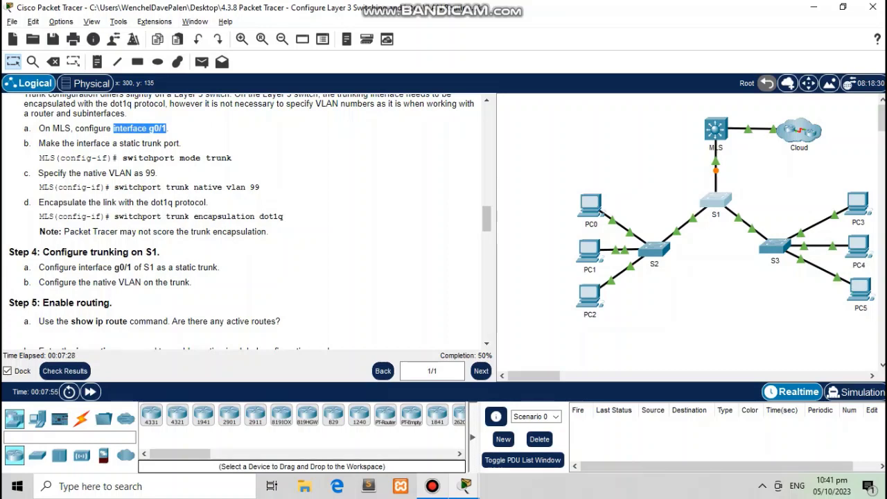
pyautogui.rightClick(148, 129)
pyautogui.click(170, 138)
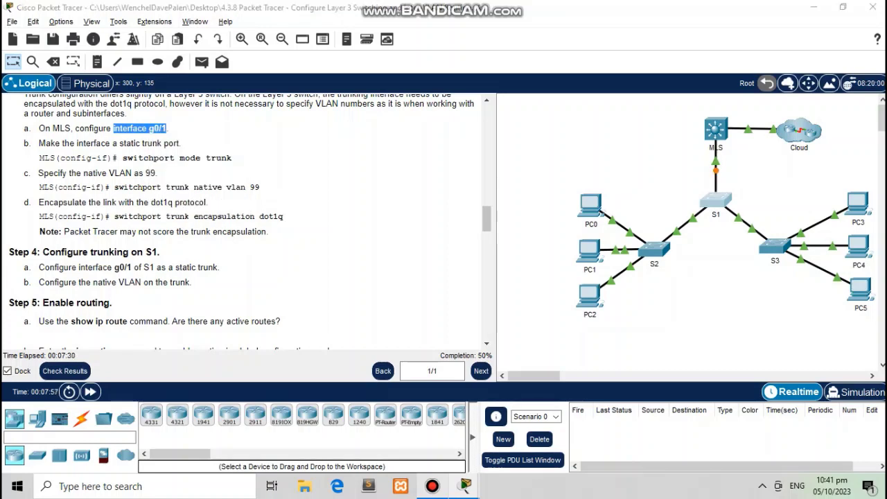
pyautogui.hotkey('alt', 'Tab')
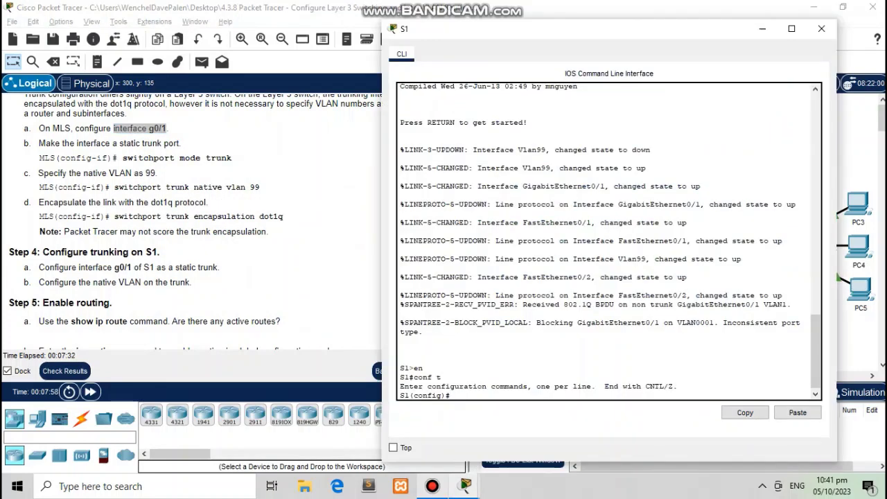
pyautogui.rightClick(460, 401)
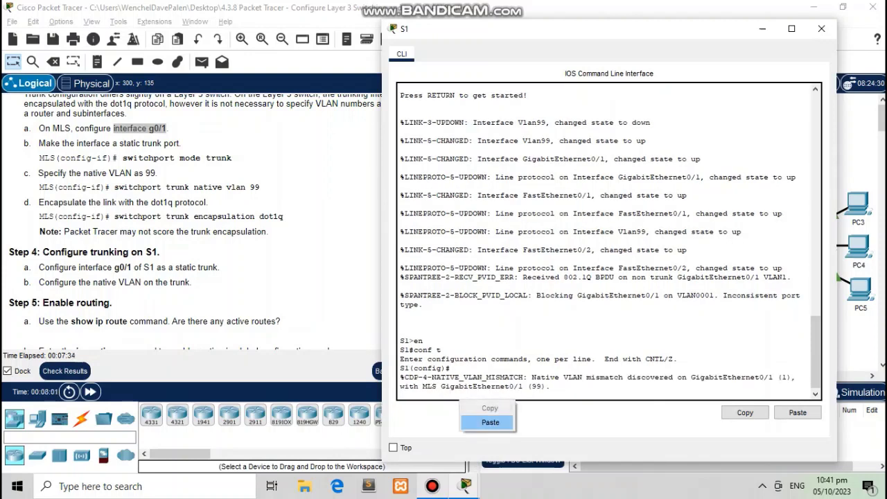
pyautogui.click(489, 422)
pyautogui.press('Return')
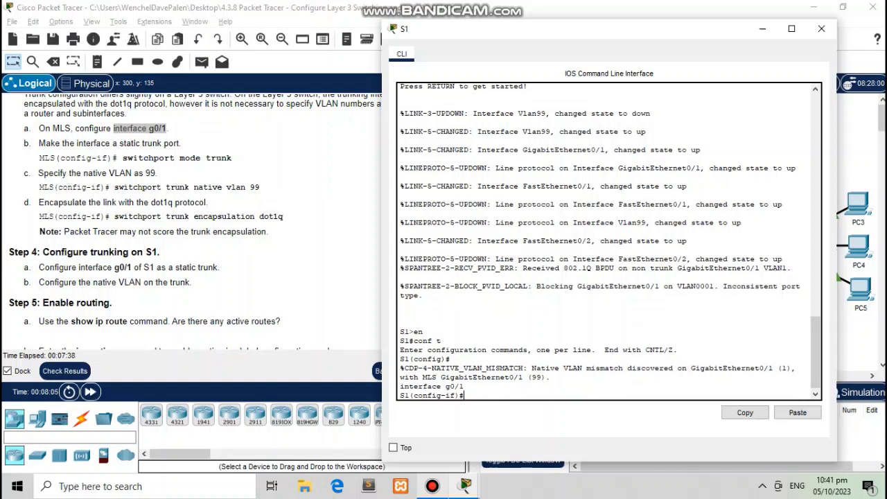
# Make g0/1 on S1 a static trunk by running the copied command "switchport mode trunk"
pyautogui.moveTo(122, 158); pyautogui.dragTo(232, 158)
pyautogui.rightClick(210, 158)
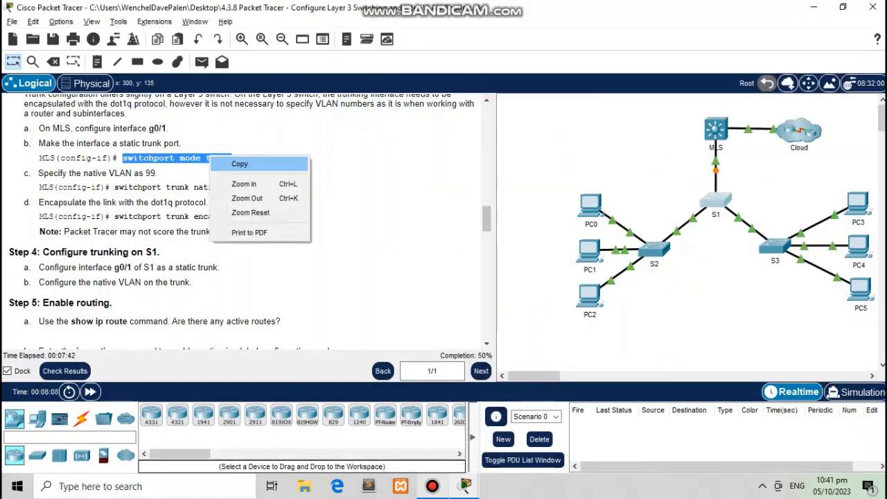
pyautogui.click(240, 163)
pyautogui.hotkey('alt', 'Tab')
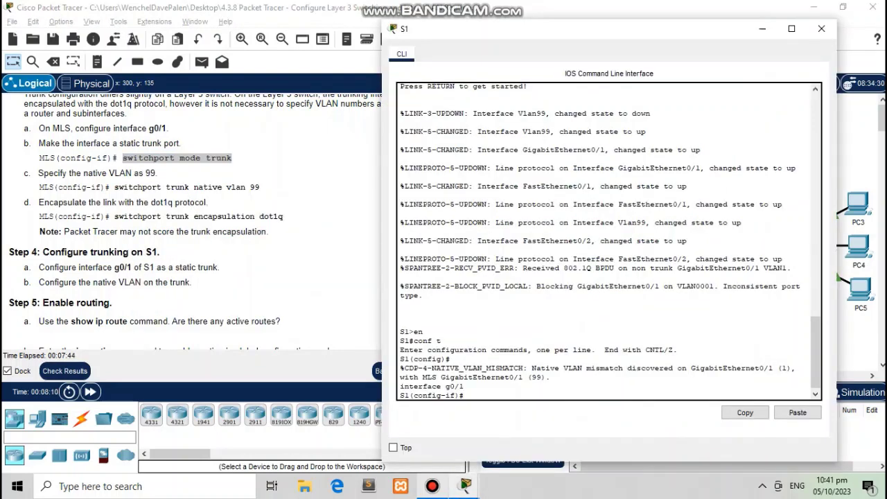
pyautogui.click(797, 413)
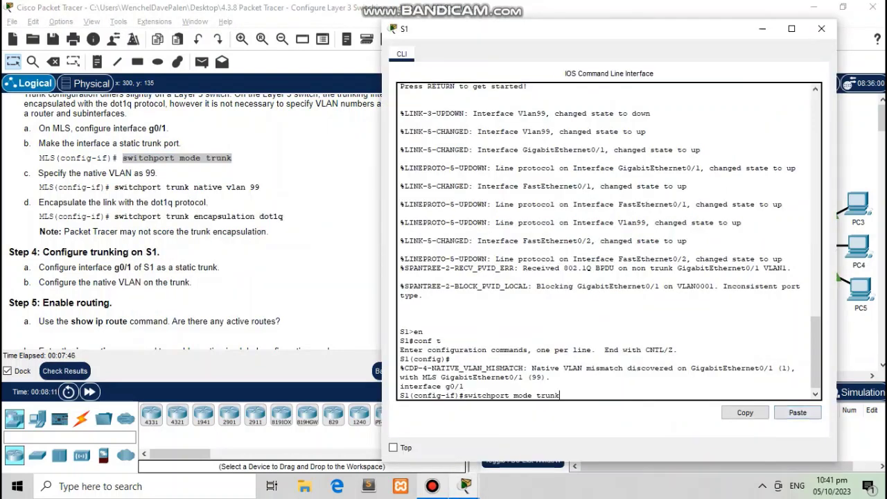
pyautogui.press('Return')
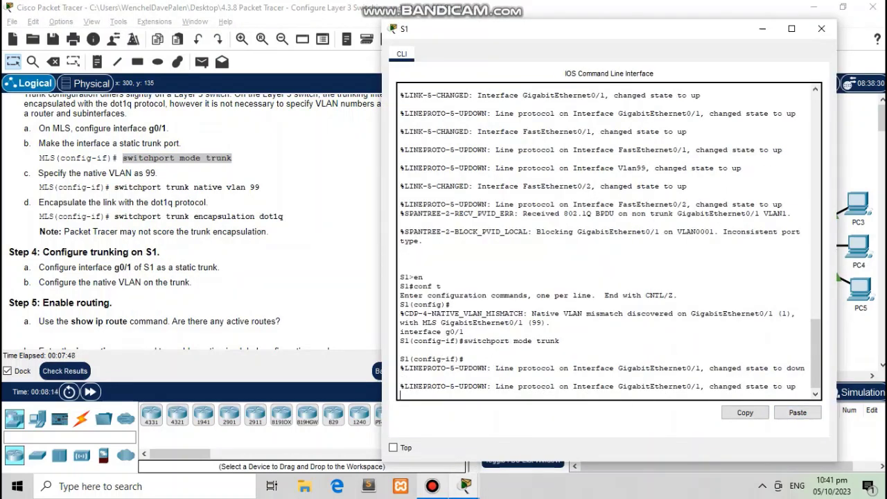
pyautogui.press('Return')
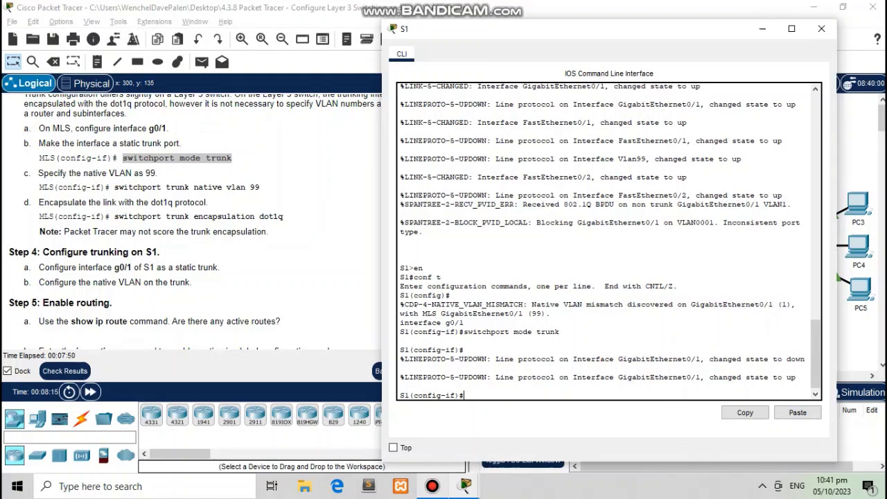
# Set the native VLAN of S1's g0/1 trunk by running the copied command "switchport trunk native vlan 99"
pyautogui.click(821, 28)
pyautogui.moveTo(114, 187); pyautogui.dragTo(260, 187)
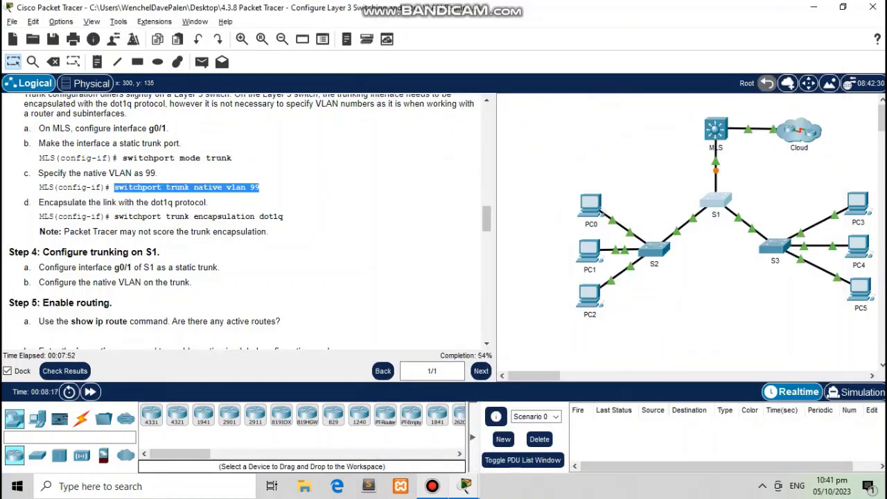
pyautogui.rightClick(293, 184)
pyautogui.click(315, 192)
pyautogui.click(716, 201)
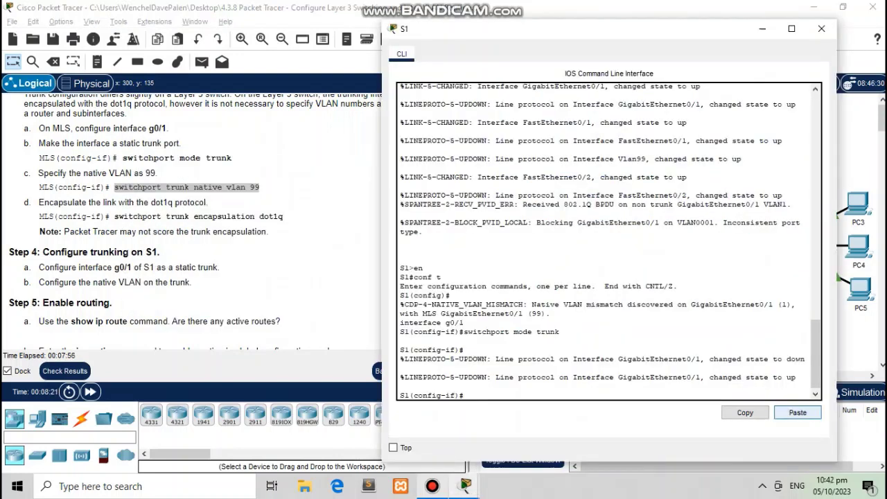
pyautogui.click(797, 412)
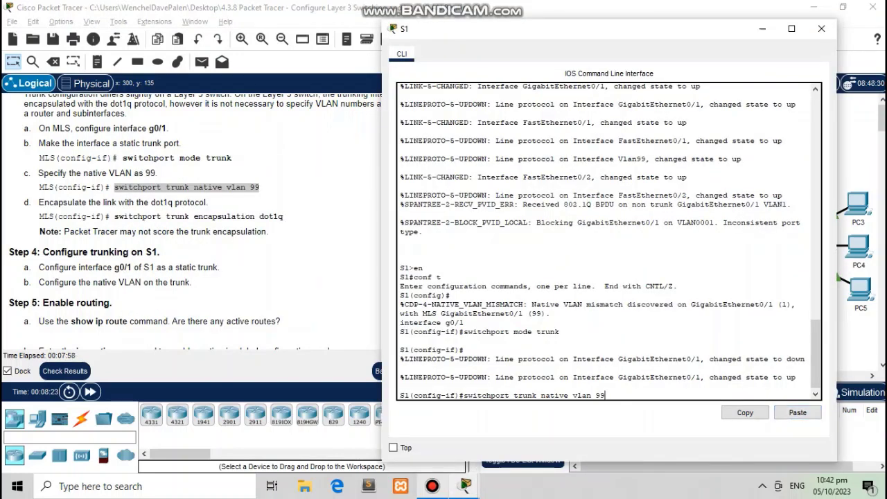
pyautogui.press('Return')
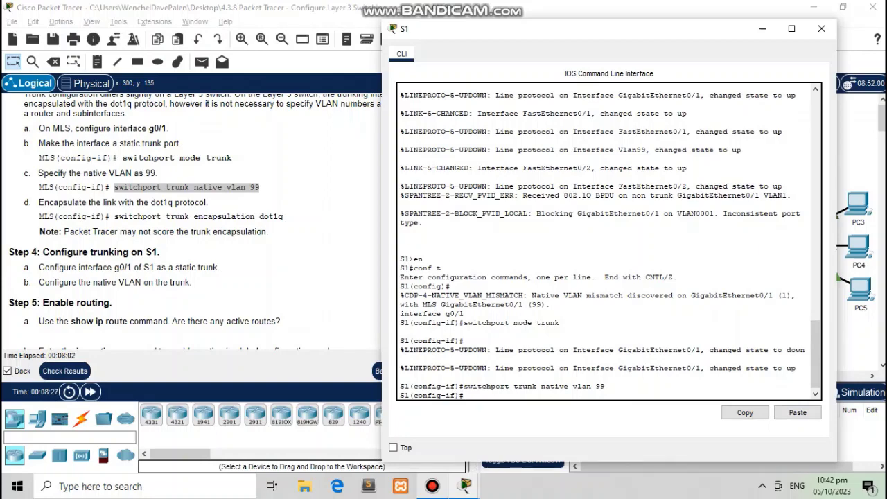
# Close the S1 command line and open the command line of MLS for the Step 5 routing tasks
pyautogui.scroll(-5, 194, 221)
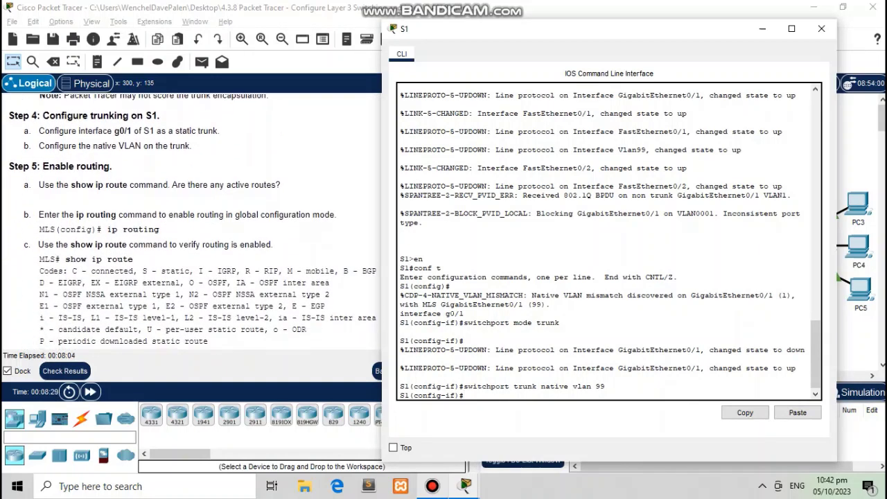
pyautogui.scroll(-2, 194, 221)
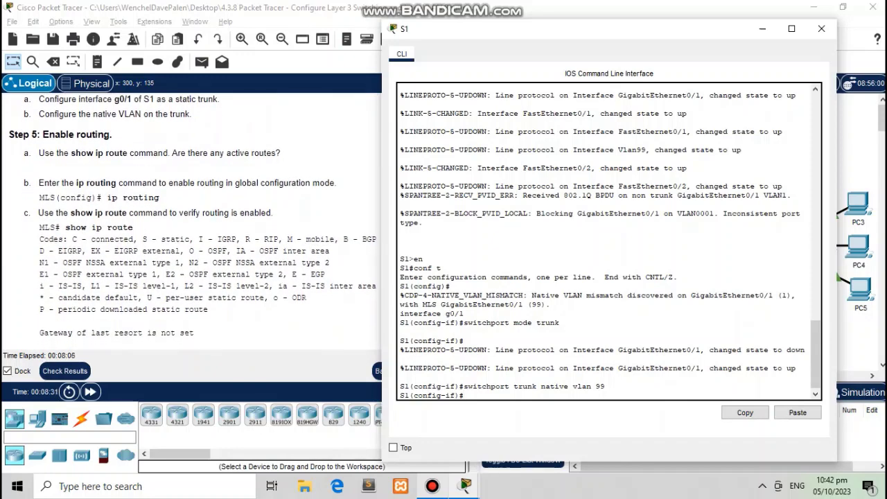
pyautogui.click(820, 28)
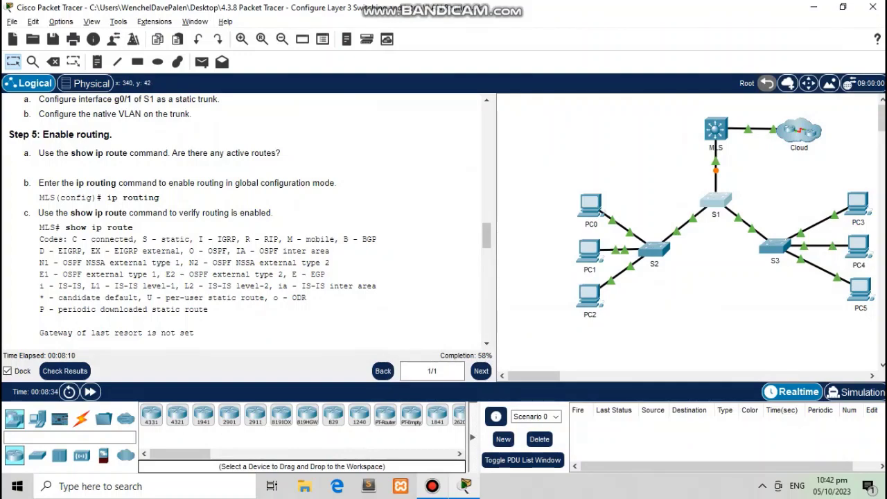
pyautogui.moveTo(716, 129)
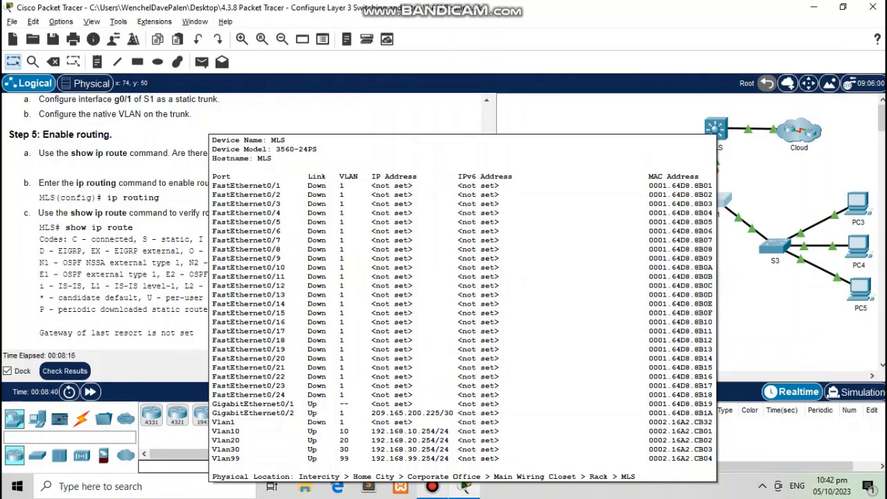
pyautogui.click(715, 129)
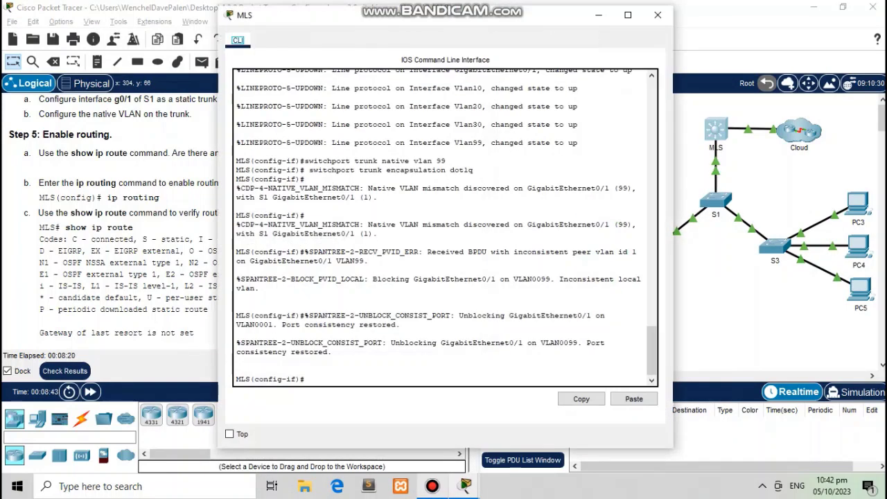
# Return MLS to privileged mode with "end" and check for active routes by running "show ip route"
pyautogui.write('end')
pyautogui.press('Return')
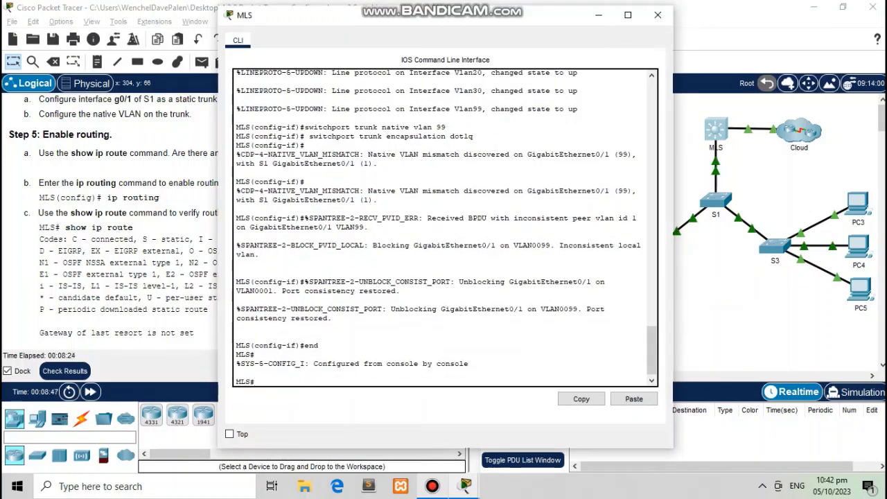
pyautogui.write('show')
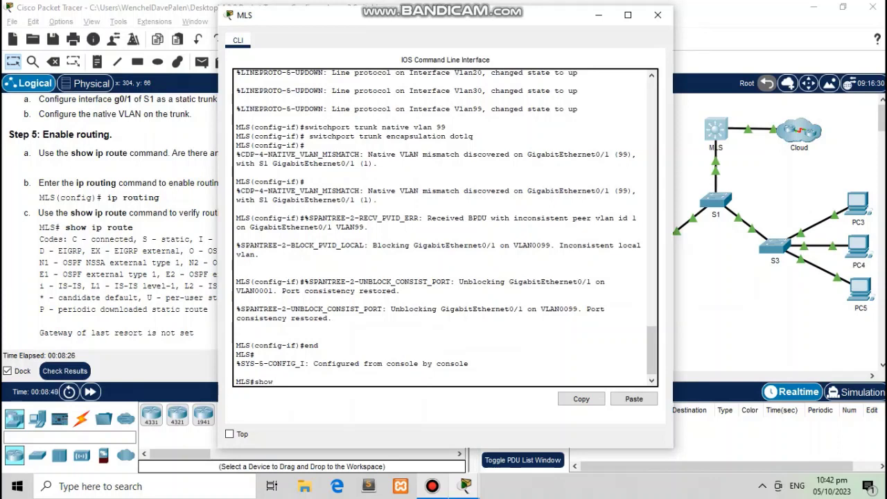
pyautogui.write(' ip route')
pyautogui.press('Return')
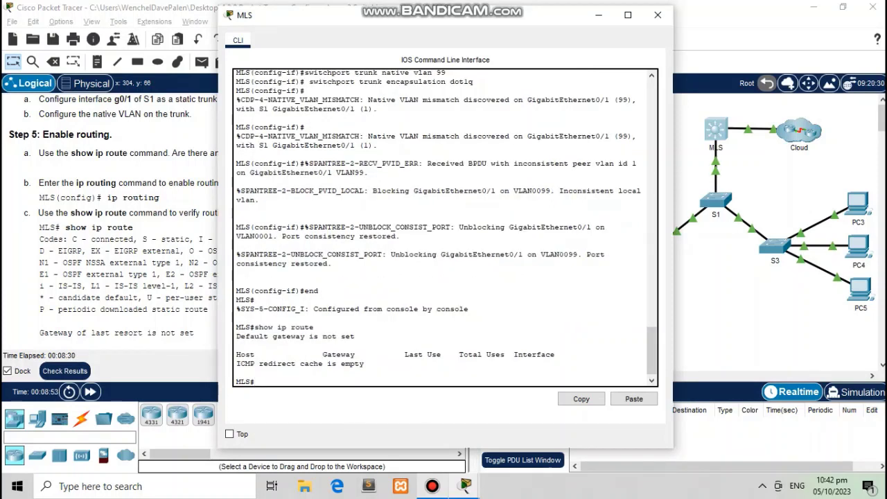
pyautogui.moveTo(365, 363); pyautogui.dragTo(309, 364)
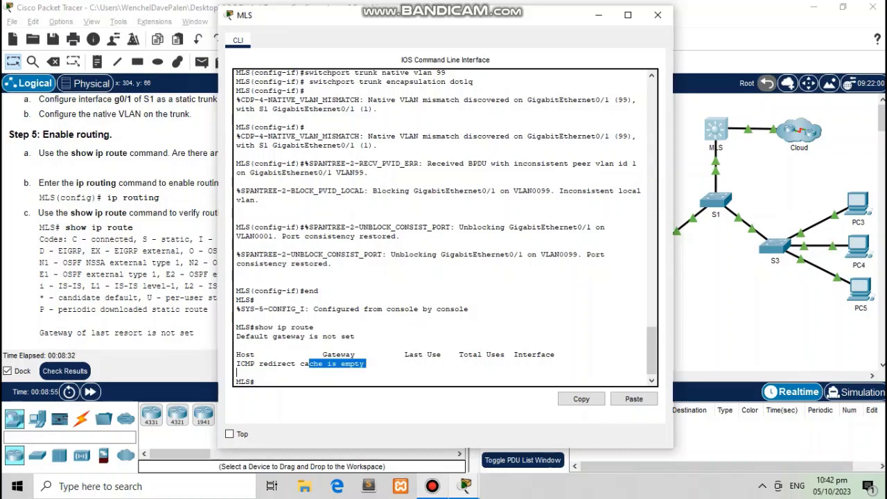
# Enable routing on MLS by running "ip routing" in global configuration mode, and return to privileged mode with "end"
pyautogui.click(254, 381)
pyautogui.write('con')
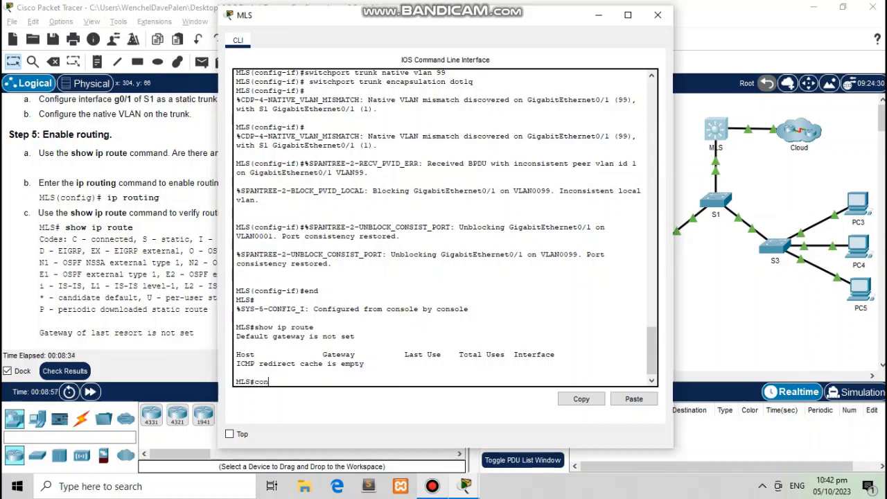
pyautogui.write('f t')
pyautogui.press('Return')
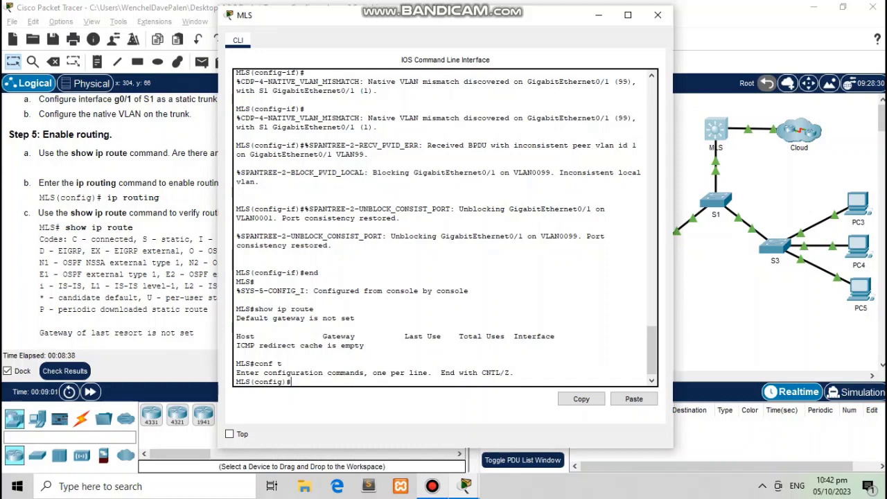
pyautogui.write('ip routing')
pyautogui.press('Return')
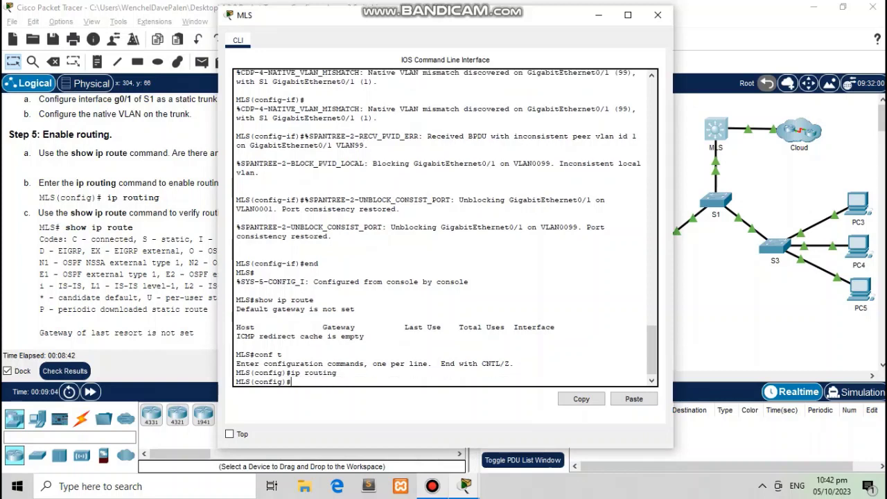
pyautogui.write('end')
pyautogui.press('Return')
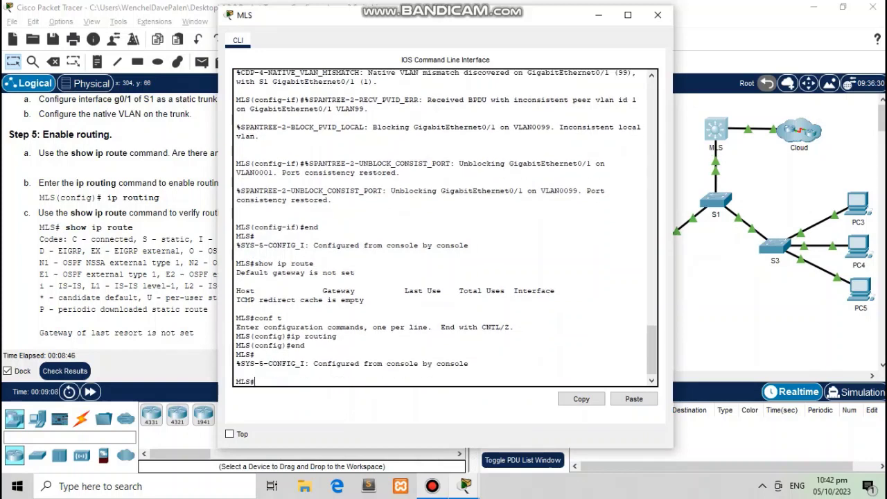
# Verify routing on MLS by running "show ip route", examine the connected routes, and move the window clear of the instructions
pyautogui.write('show ip route')
pyautogui.press('Return')
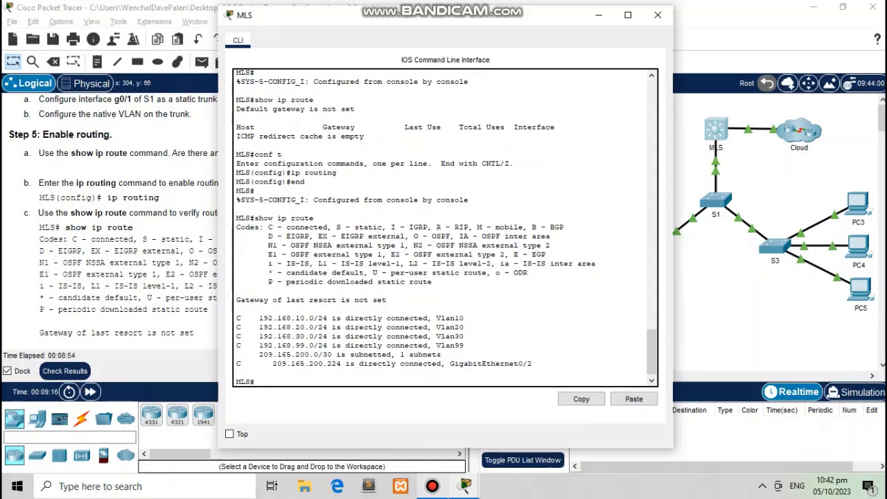
pyautogui.moveTo(291, 327); pyautogui.dragTo(426, 363)
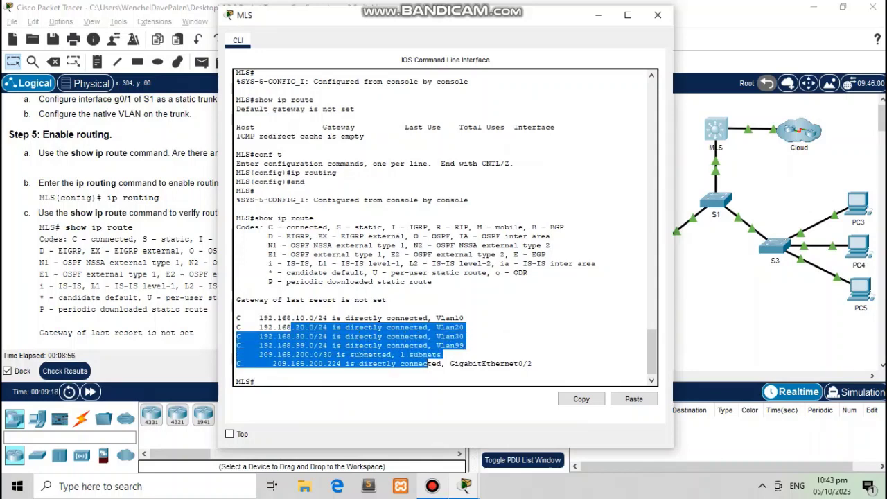
pyautogui.click(465, 318)
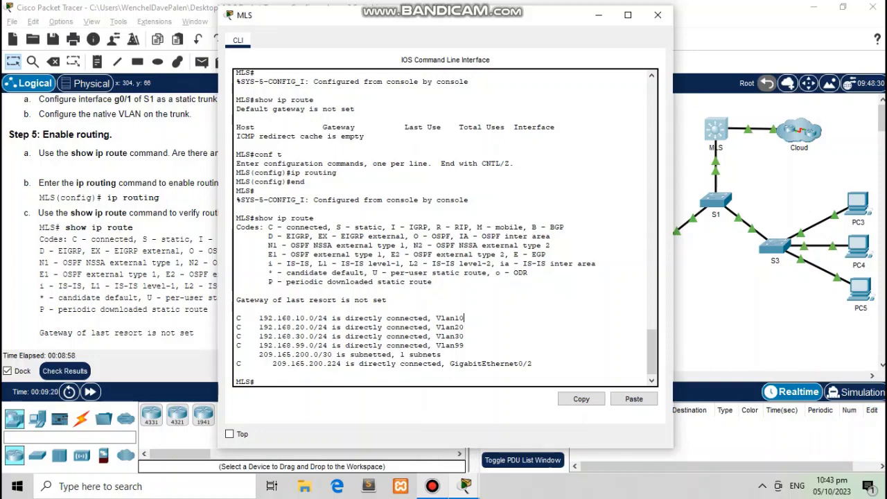
pyautogui.moveTo(365, 16); pyautogui.dragTo(535, 37)
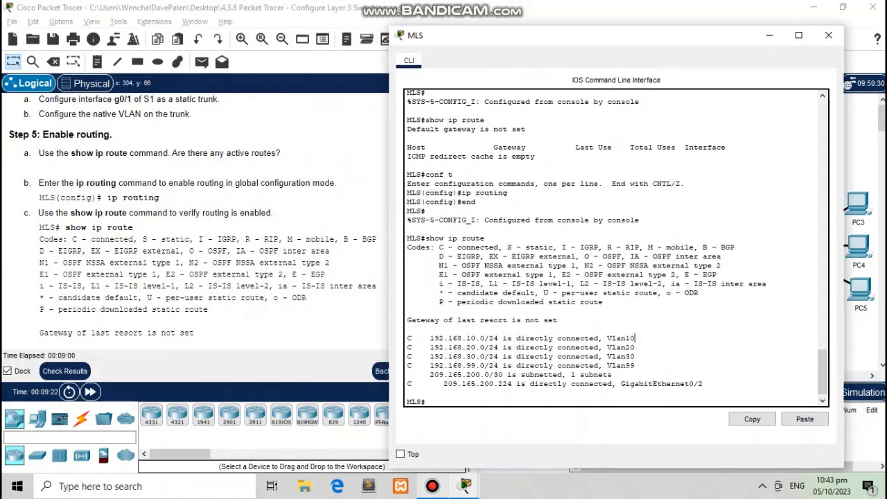
# Read the Step 6 connectivity instructions, close the MLS command line, and look up PC3's IPv4 address in its IP configuration
pyautogui.scroll(-3, 201, 215)
pyautogui.scroll(-5, 201, 215)
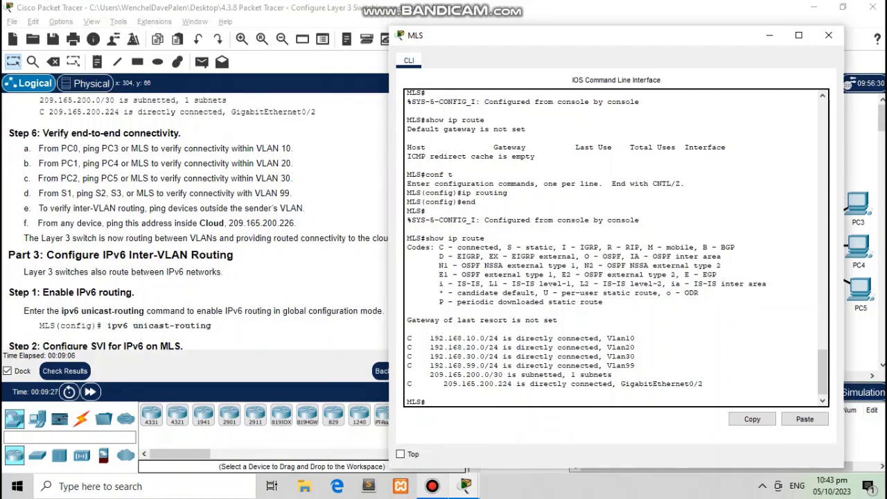
pyautogui.click(828, 34)
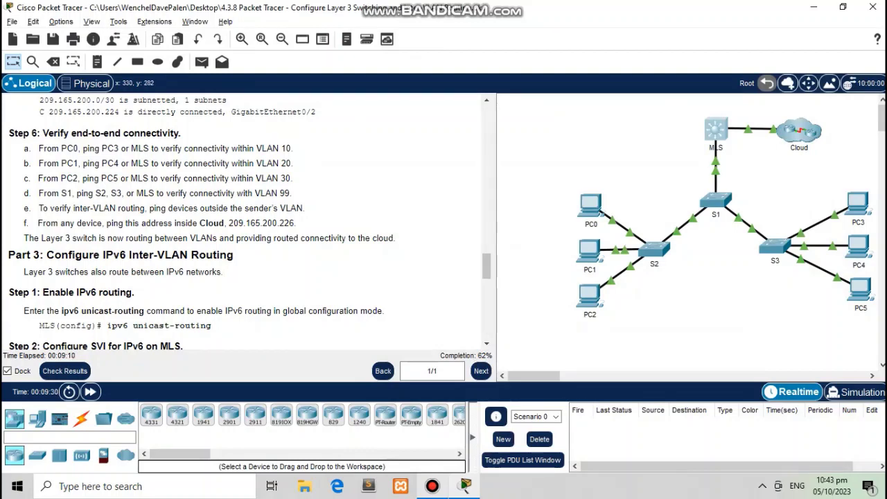
pyautogui.click(858, 205)
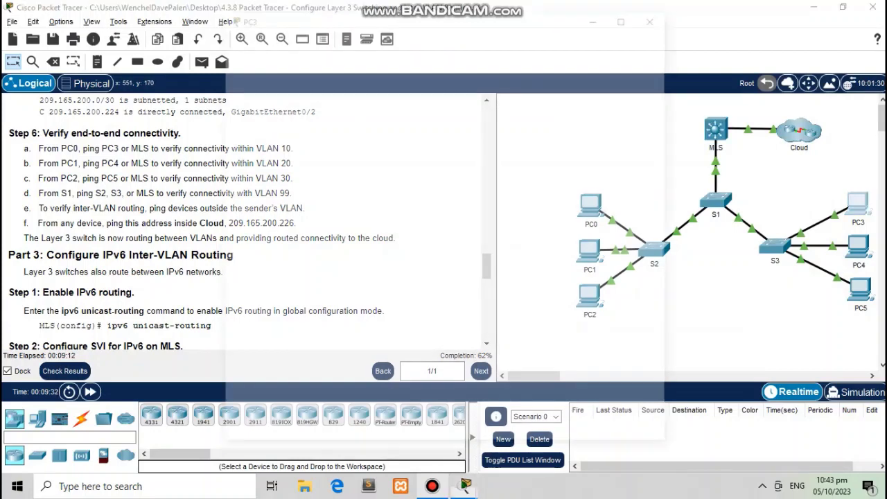
pyautogui.click(273, 92)
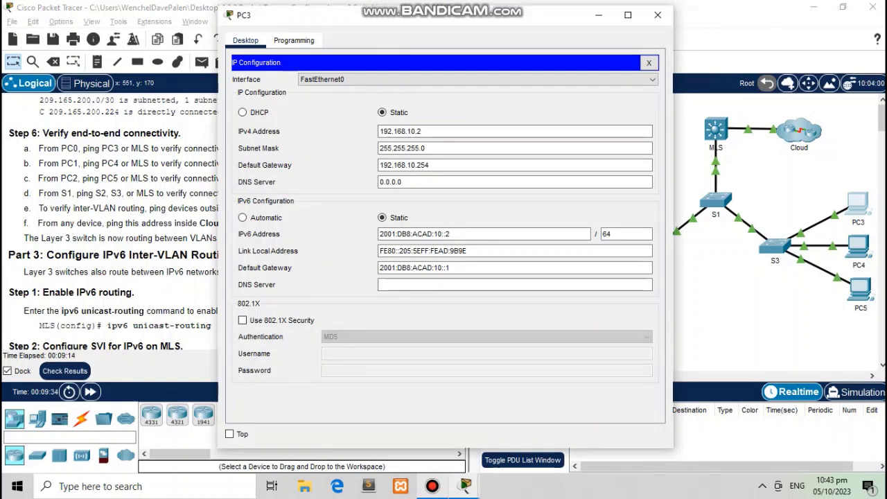
pyautogui.moveTo(425, 131); pyautogui.dragTo(378, 131)
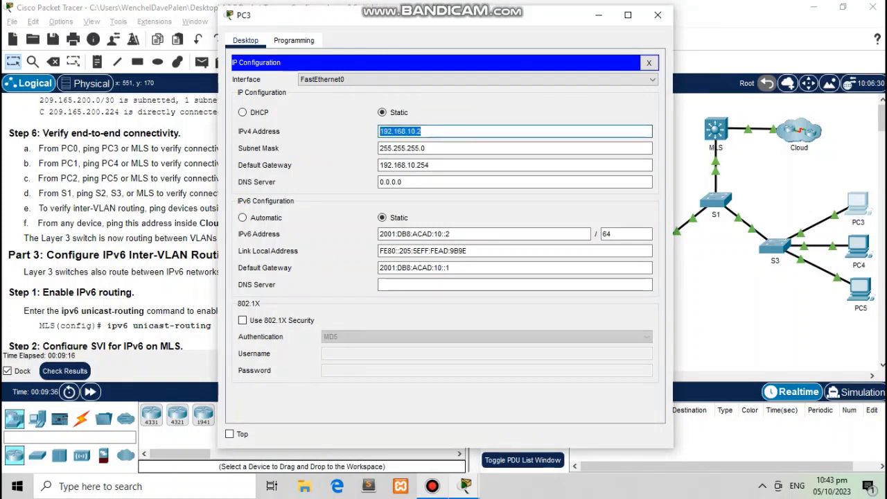
pyautogui.click(657, 14)
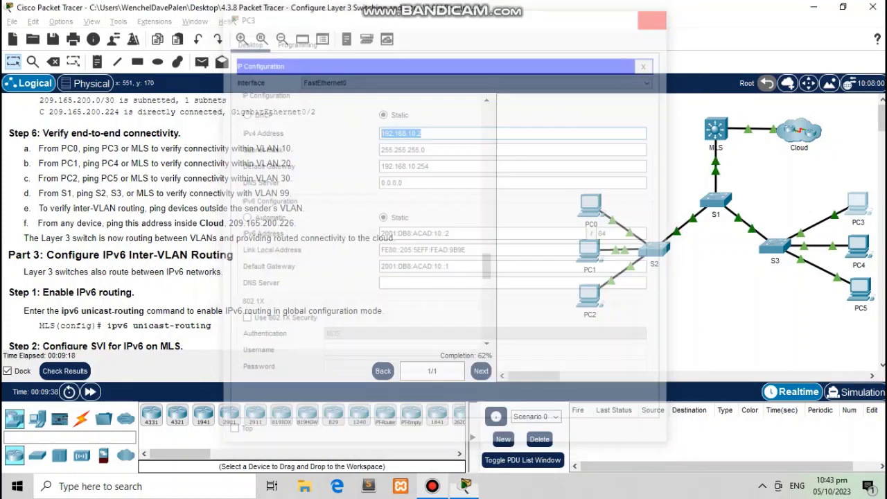
# Test VLAN 10 connectivity by running "ping 192.168.10.2" from PC0's command prompt, and close the PC0 window
pyautogui.click(591, 203)
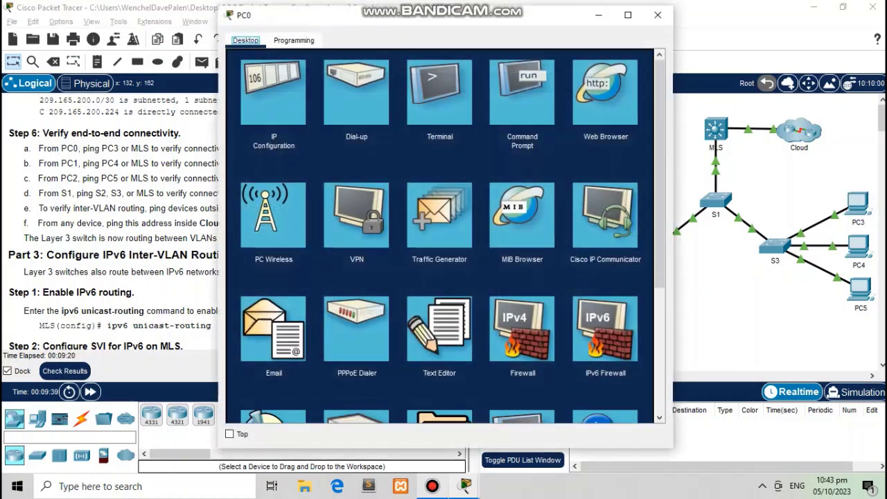
pyautogui.click(523, 93)
pyautogui.write('p')
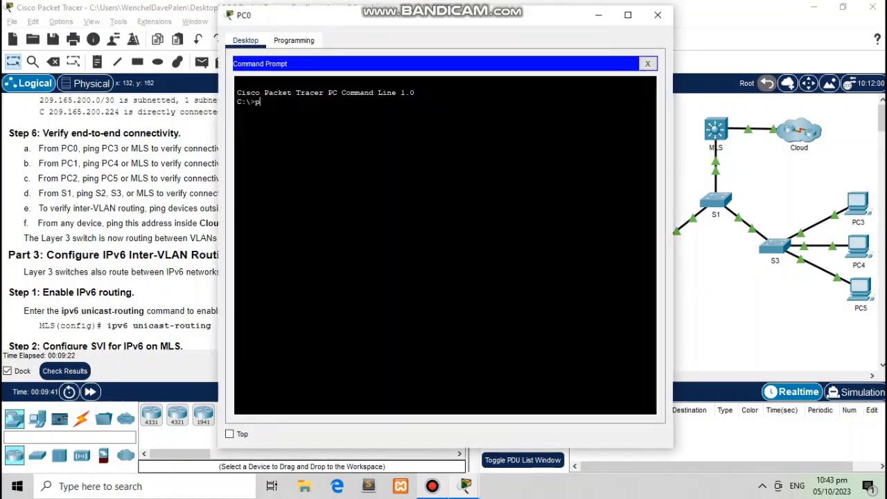
pyautogui.write('ing')
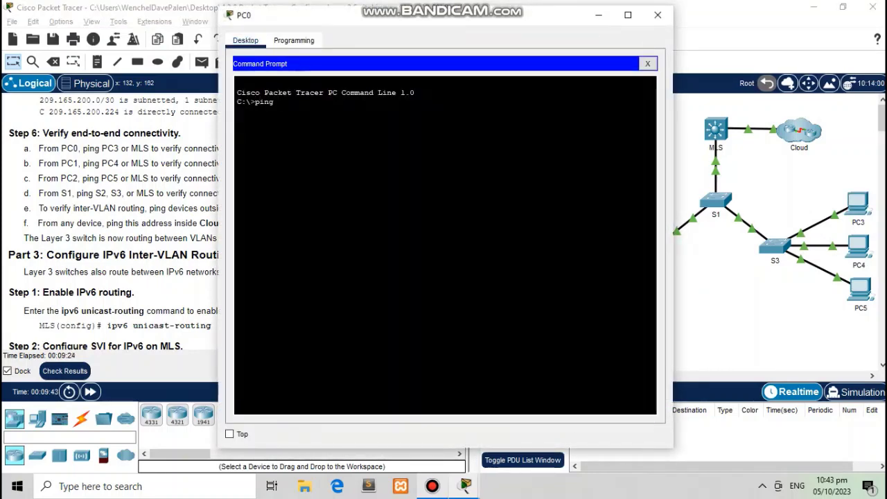
pyautogui.write(' 192.168.10.2')
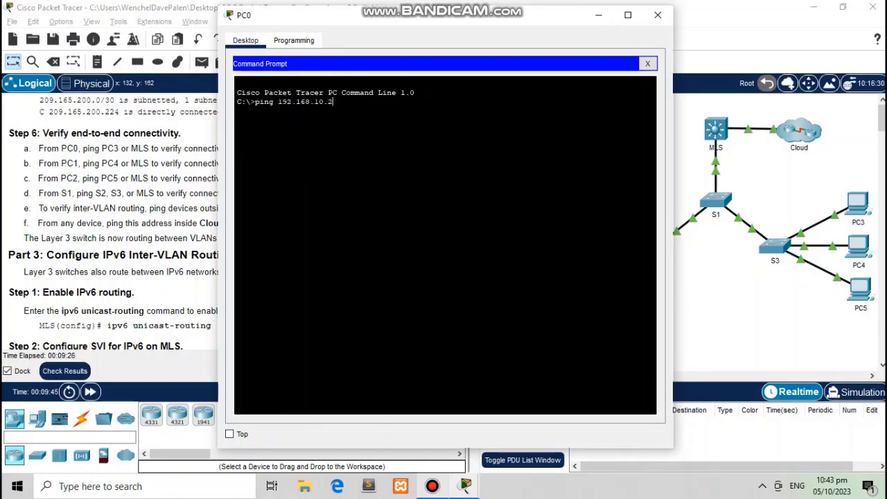
pyautogui.press('Return')
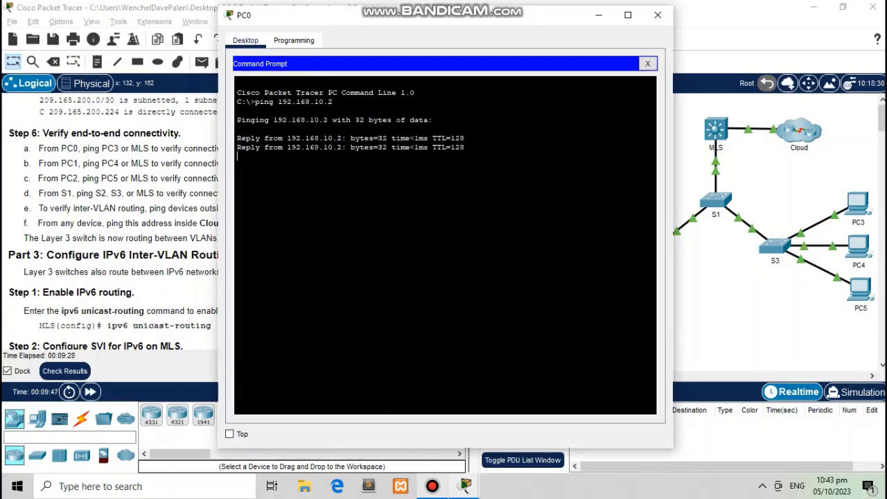
pyautogui.click(658, 14)
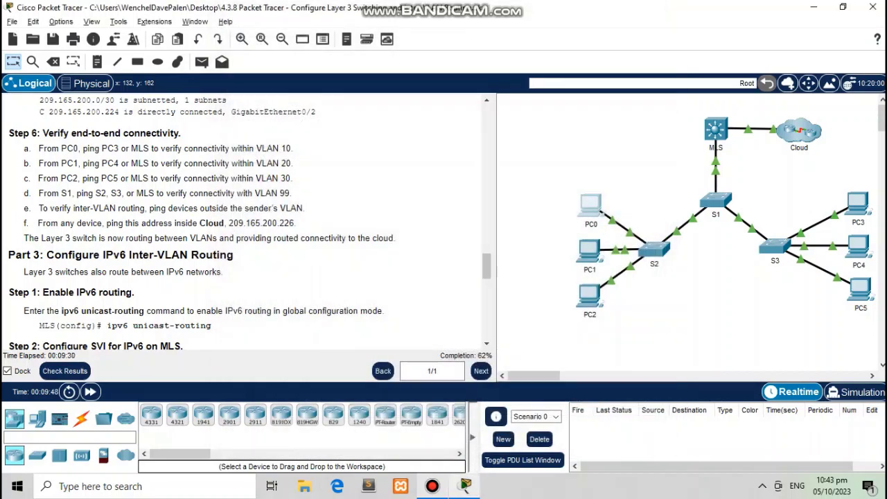
# Copy PC4's IPv4 address from its IP configuration and close the PC4 window
pyautogui.click(858, 244)
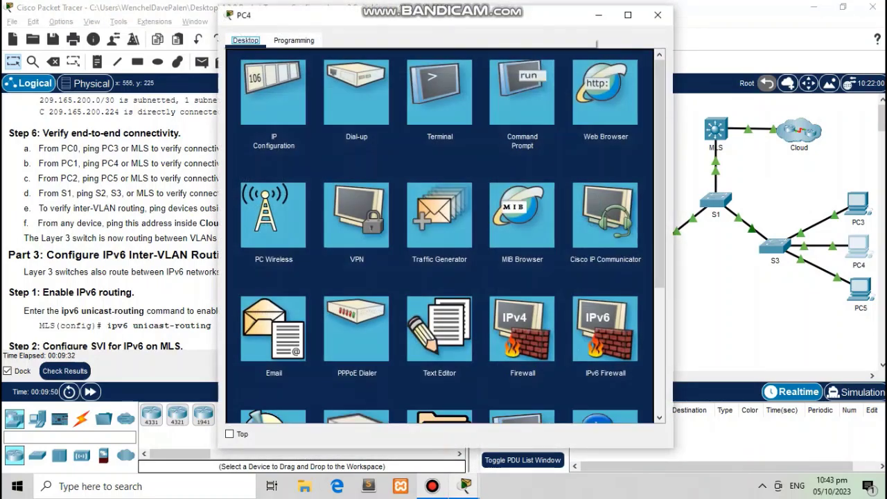
pyautogui.click(273, 91)
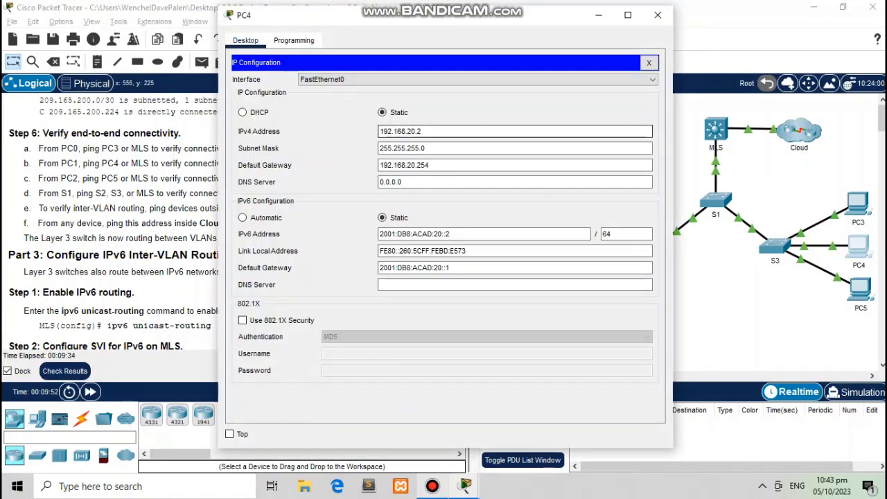
pyautogui.hotkey('ctrl', 'a')
pyautogui.hotkey('ctrl', 'c')
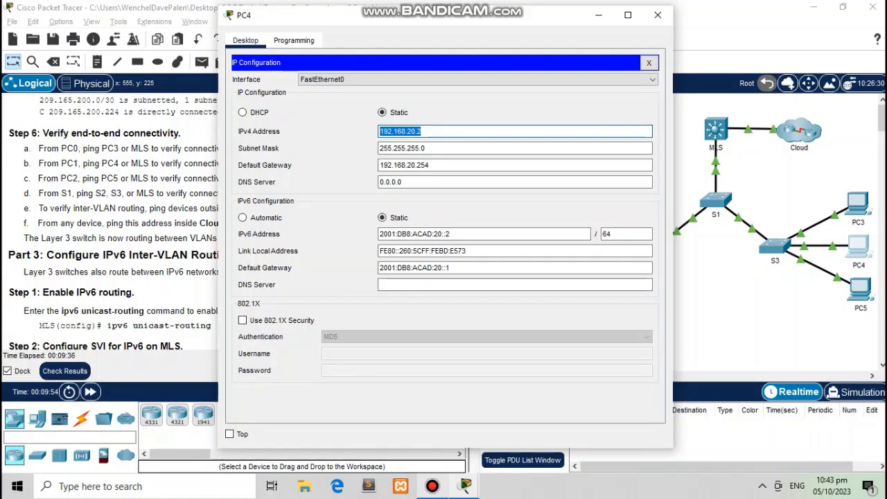
pyautogui.click(658, 14)
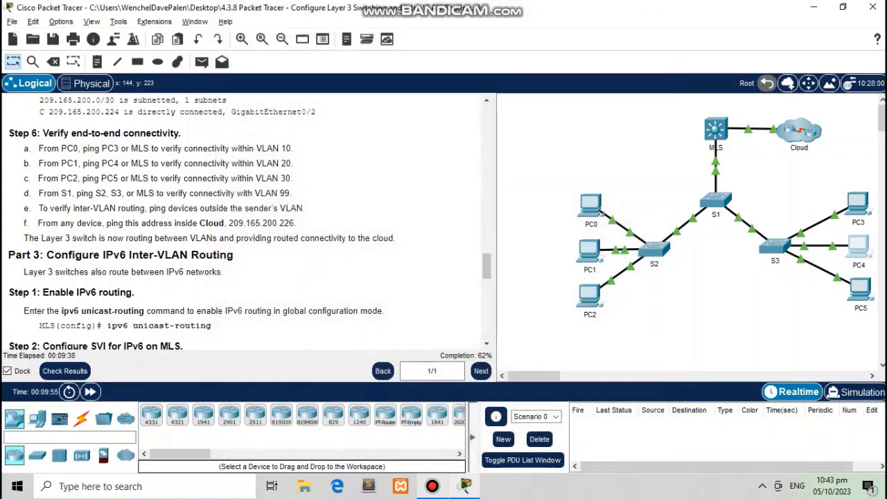
# Test VLAN 20 connectivity by running "ping 192.168.20.2" from PC1's command prompt, and close the PC1 window
pyautogui.click(589, 248)
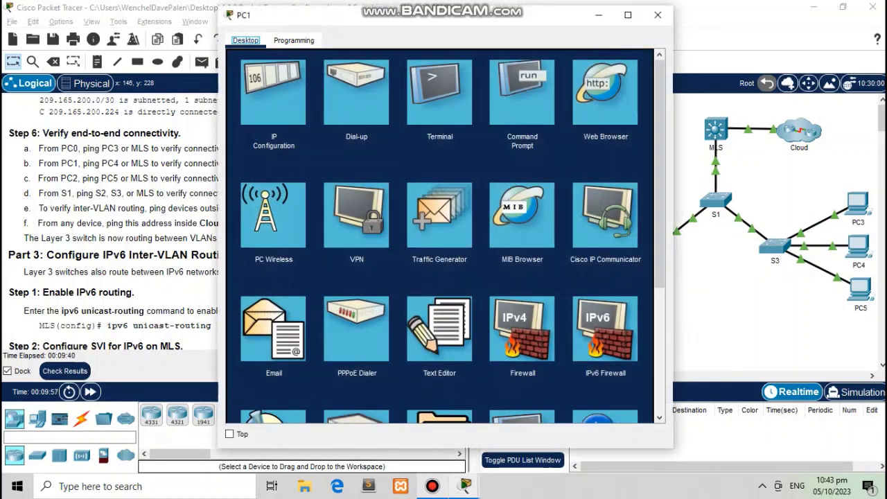
pyautogui.click(522, 92)
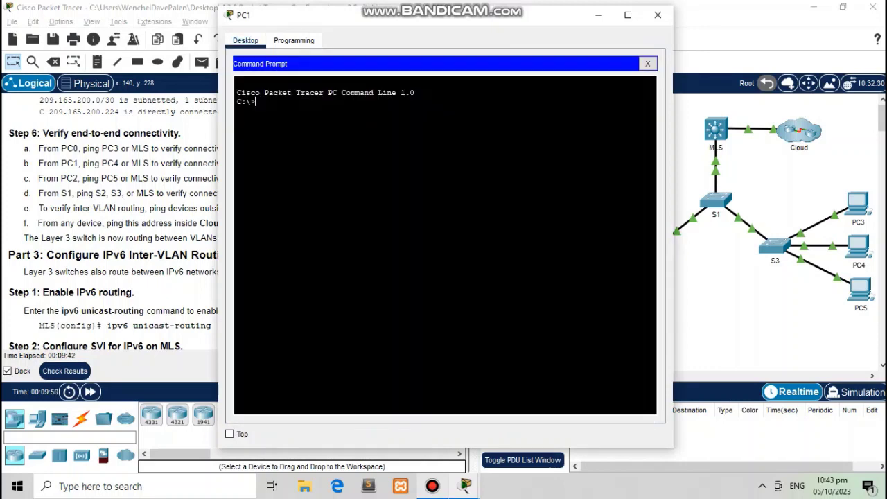
pyautogui.write('ping')
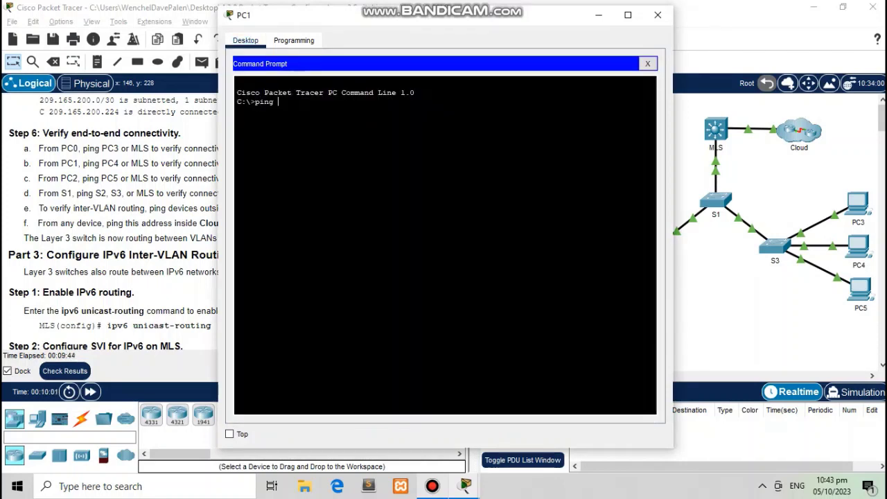
pyautogui.rightClick(282, 104)
pyautogui.click(312, 126)
pyautogui.press('Return')
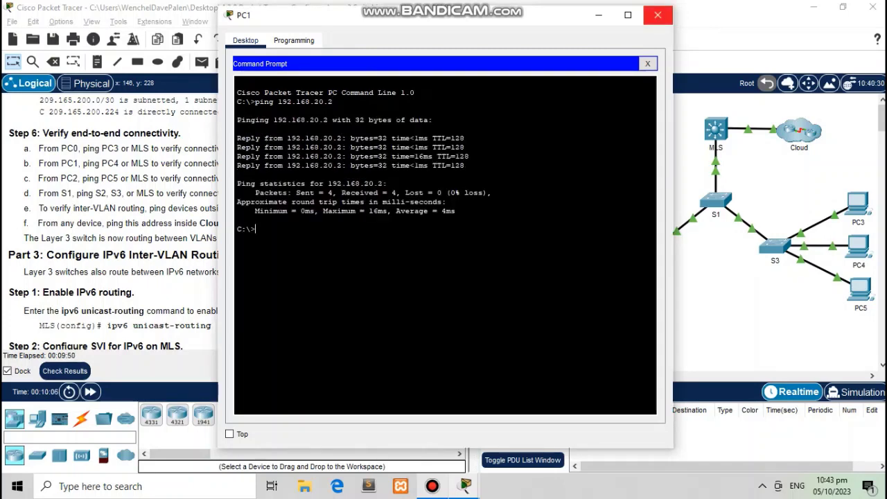
pyautogui.click(657, 15)
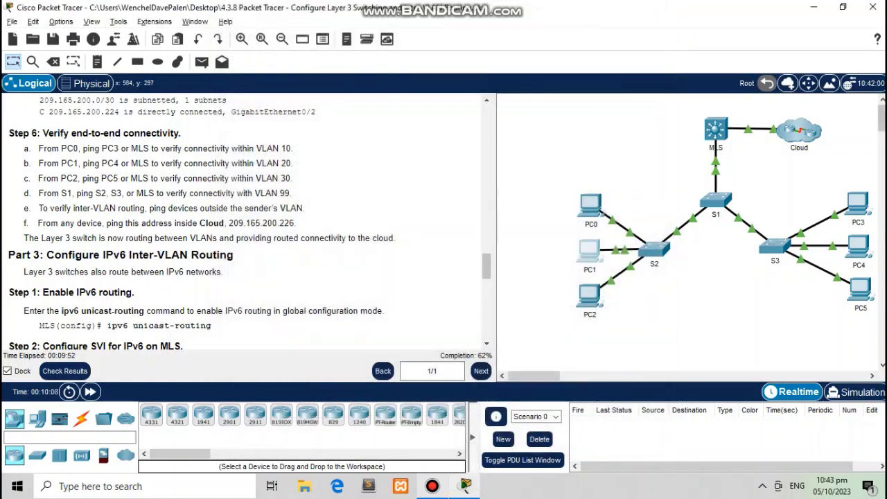
# Look up PC5's IPv4 address in its IP configuration, select it, and close the PC5 window
pyautogui.click(859, 289)
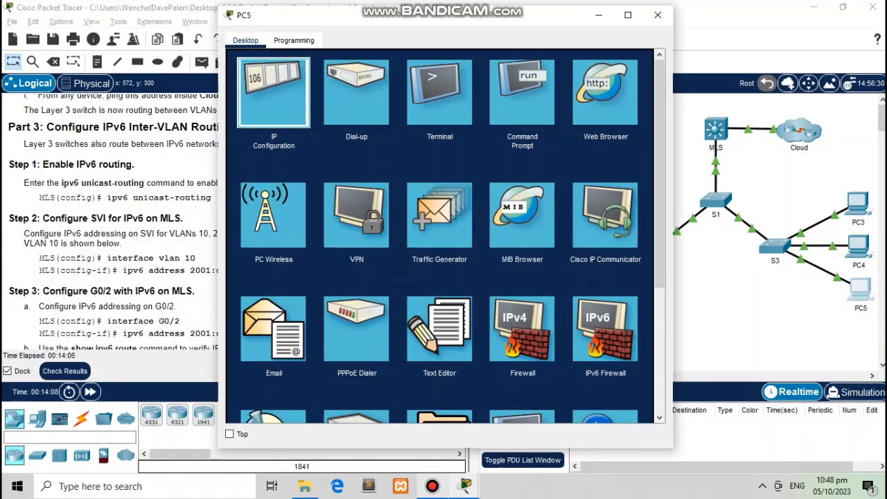
pyautogui.click(274, 92)
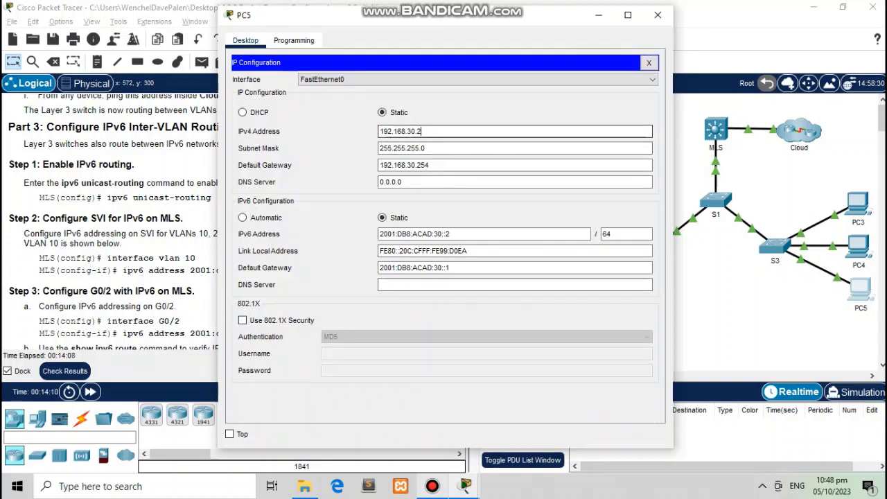
pyautogui.moveTo(422, 131); pyautogui.dragTo(379, 131)
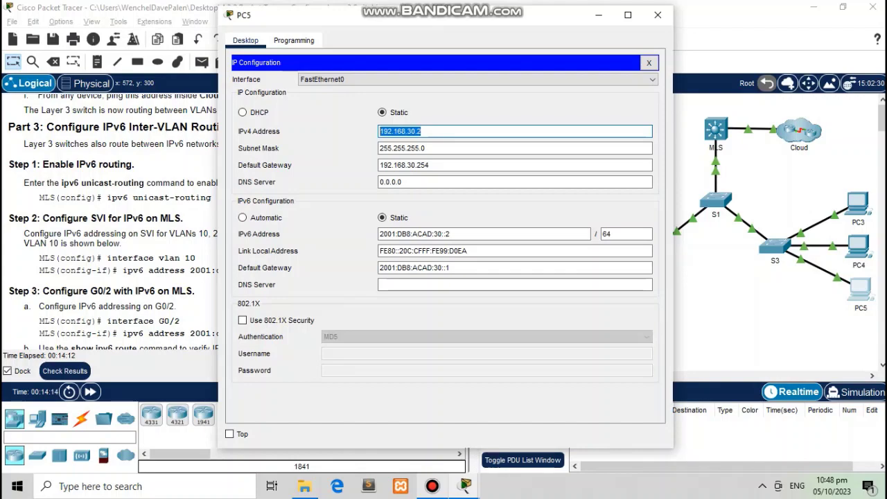
pyautogui.click(657, 14)
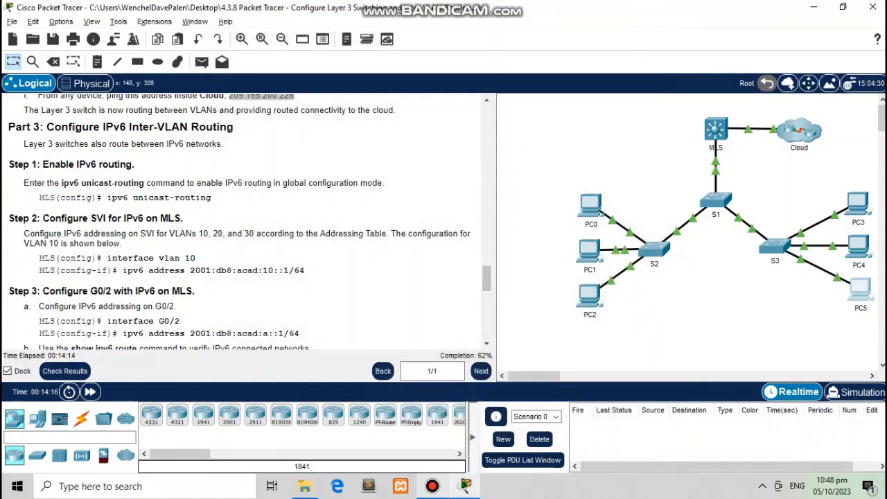
# Test VLAN 30 connectivity by running "ping 192.168.30.2" from PC2's command prompt, and close the PC2 window
pyautogui.click(592, 296)
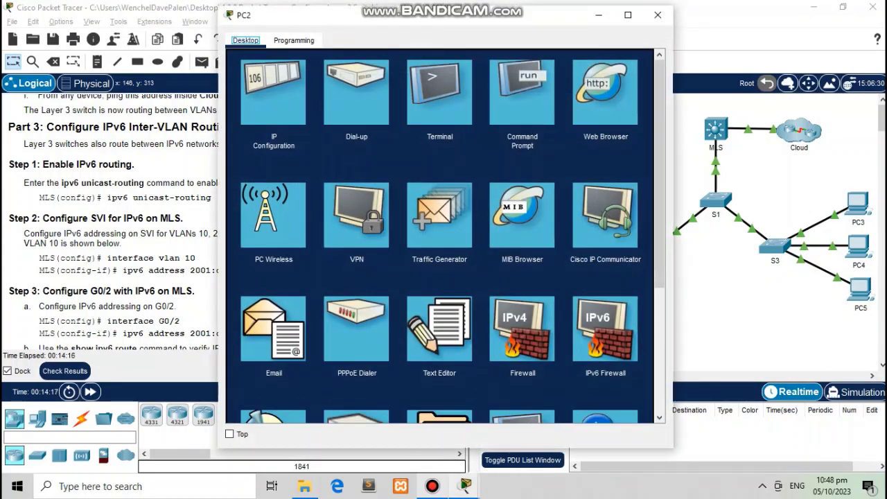
pyautogui.click(521, 92)
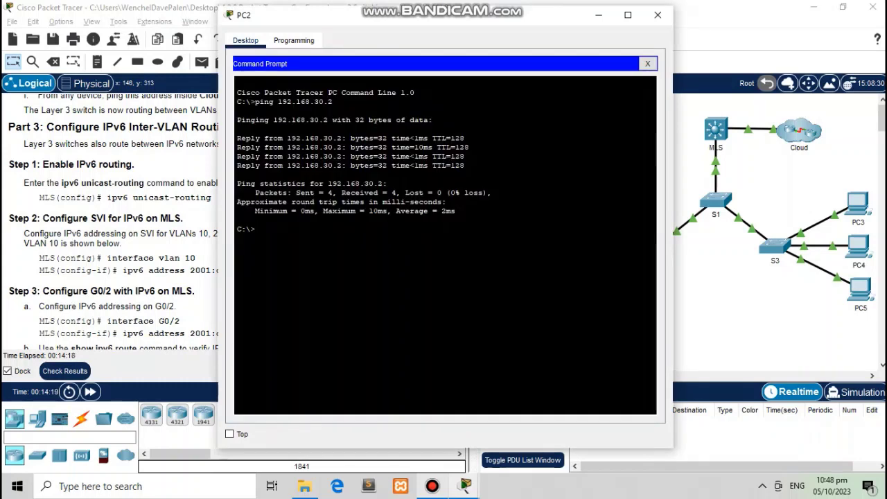
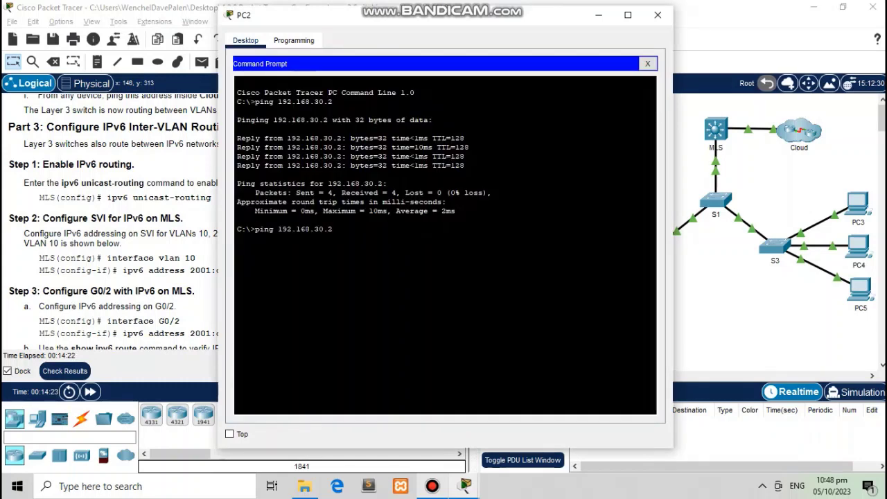
pyautogui.press('Return')
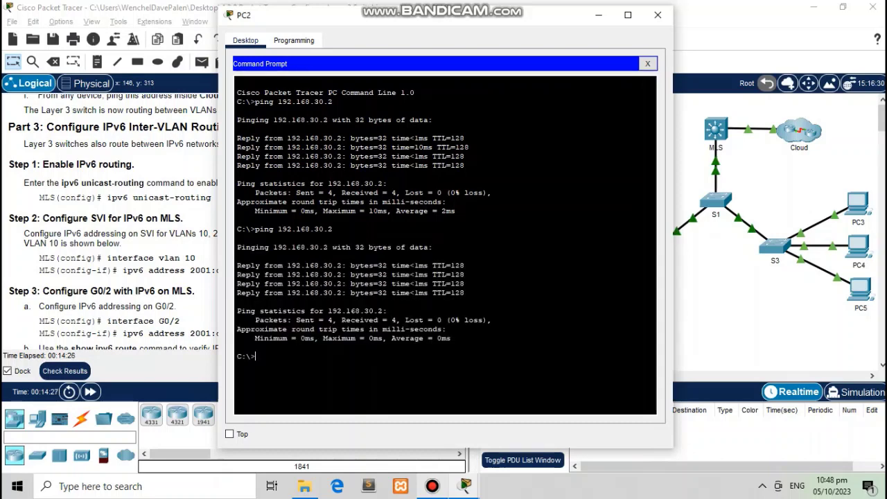
pyautogui.click(657, 15)
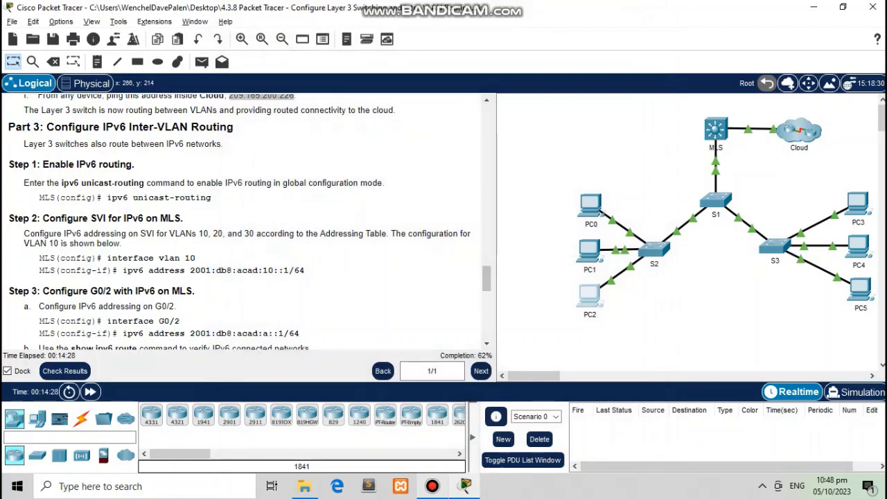
# Run "show ip int brief" on S2 and go through the full interface list to find its VLAN 99 address
pyautogui.click(654, 249)
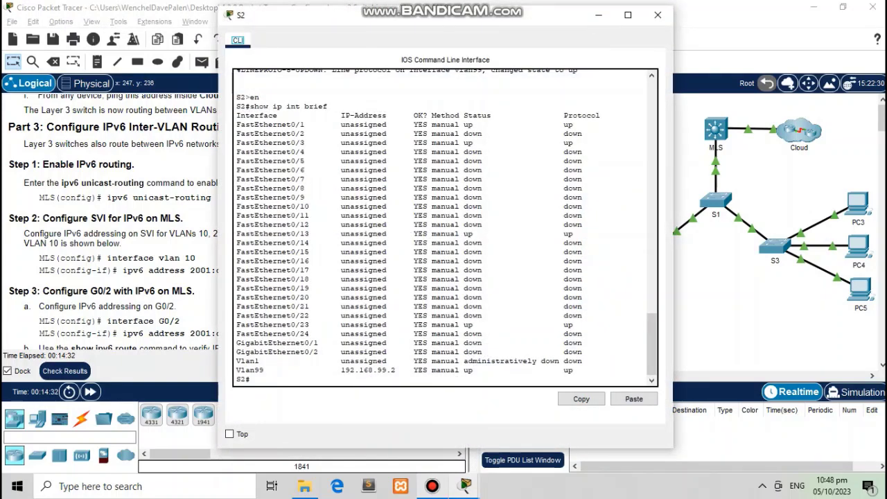
pyautogui.click(250, 379)
pyautogui.write('show ip int brief')
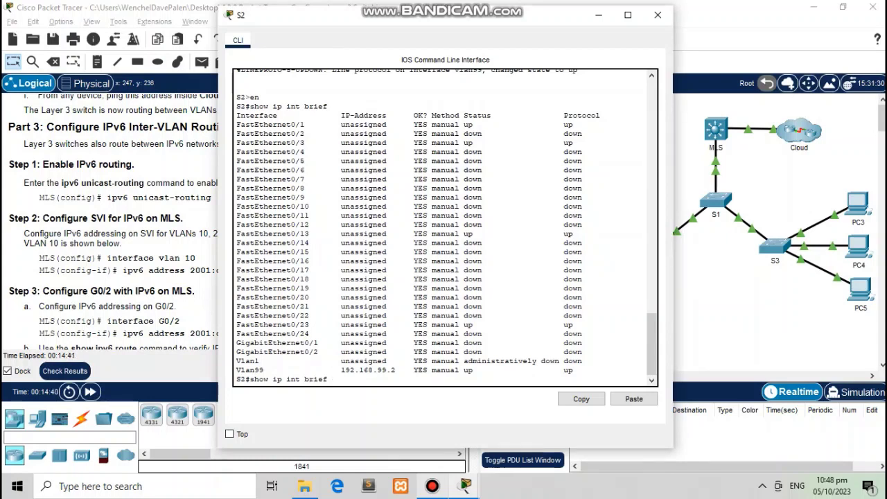
pyautogui.press('Return')
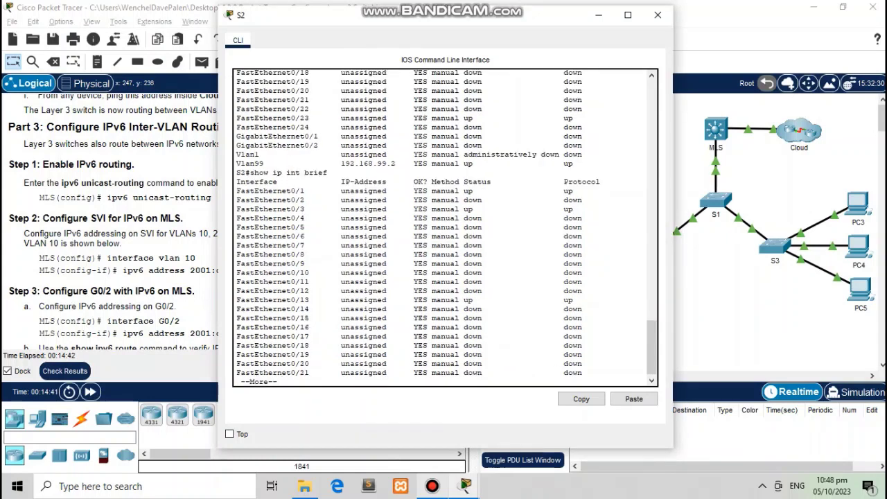
pyautogui.press('Return')
pyautogui.press('Return')
pyautogui.press('Return')
pyautogui.press('Return')
pyautogui.press('Return')
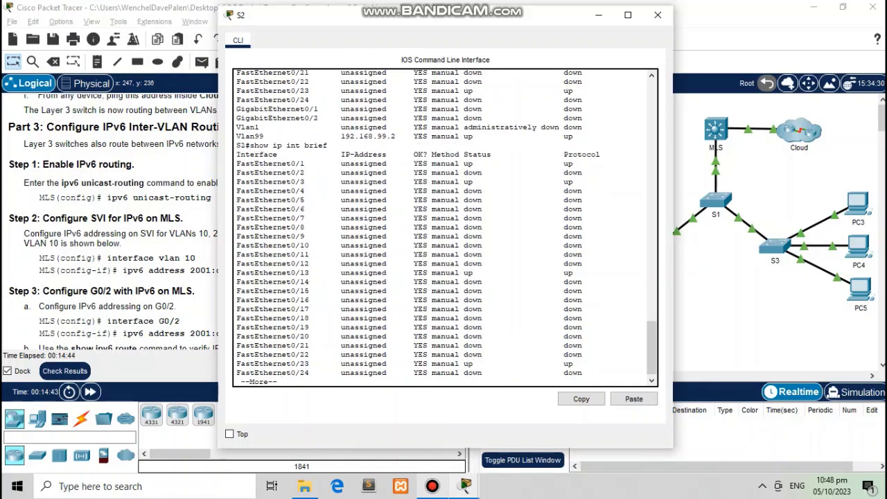
pyautogui.press('Return')
pyautogui.press('Return')
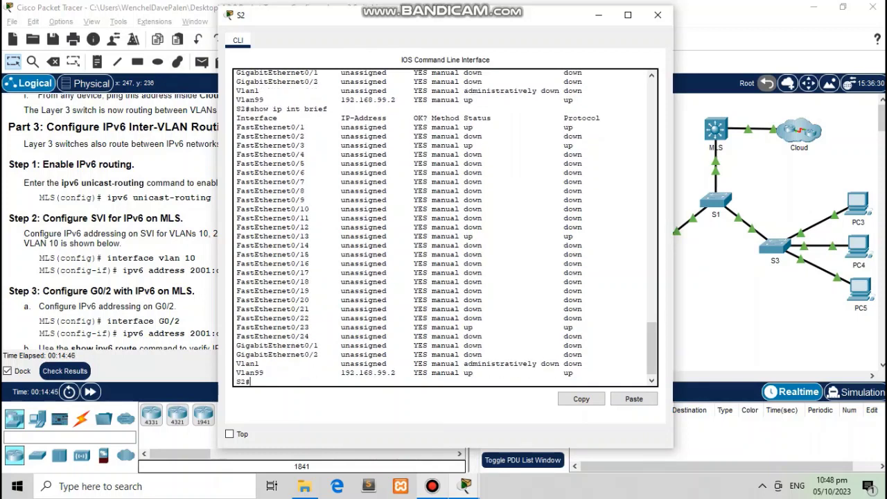
# Copy the VLAN 99 IP address from S2's interface list and close the S2 window
pyautogui.moveTo(336, 371); pyautogui.dragTo(395, 373)
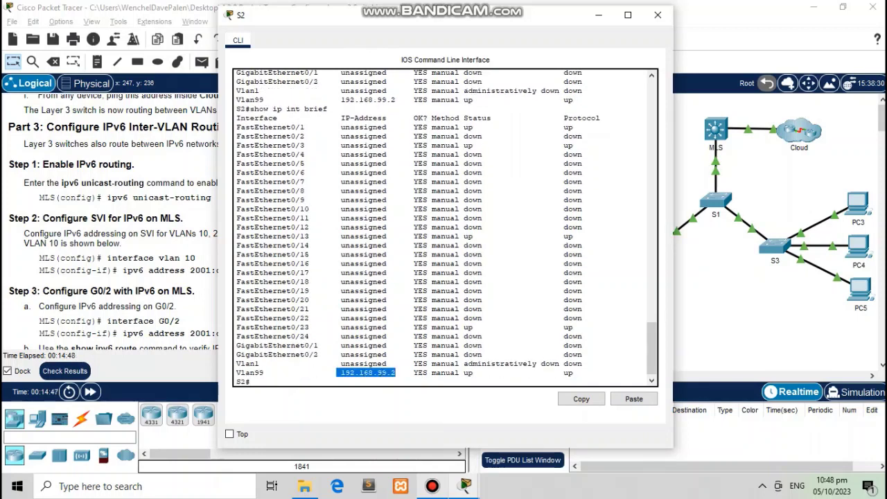
pyautogui.rightClick(367, 372)
pyautogui.click(383, 378)
pyautogui.click(657, 14)
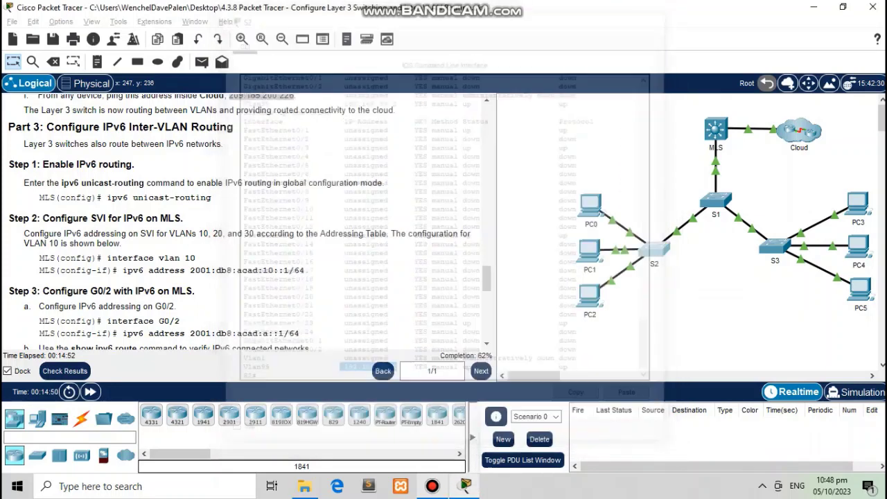
# Test VLAN 99 connectivity by running "ping 192.168.99.2" from S1's command line, check the success rate, and close the S1 window
pyautogui.click(715, 201)
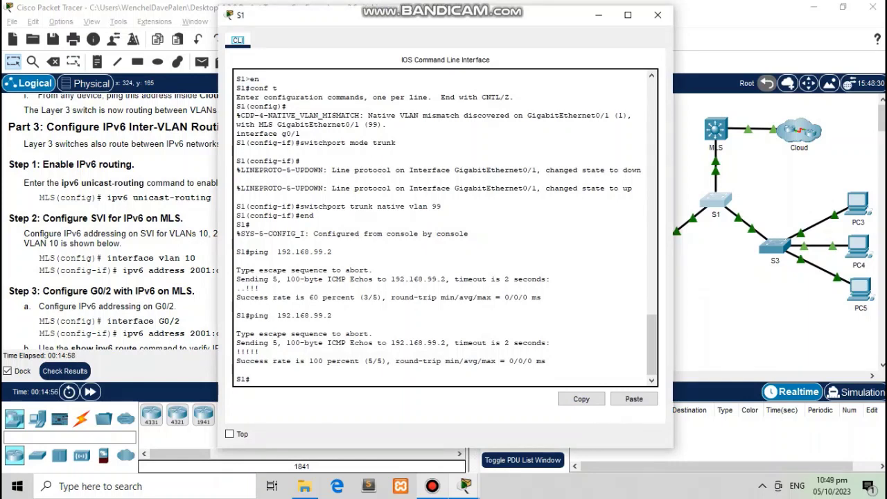
pyautogui.press('Up')
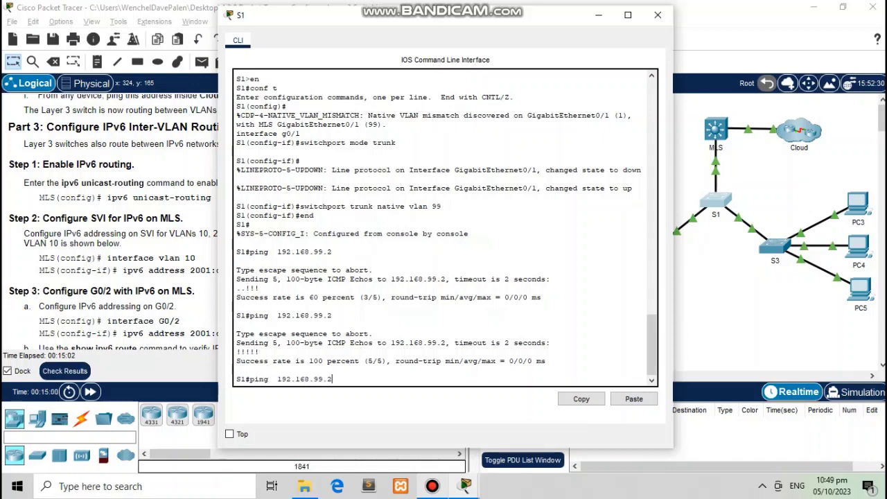
pyautogui.press('Return')
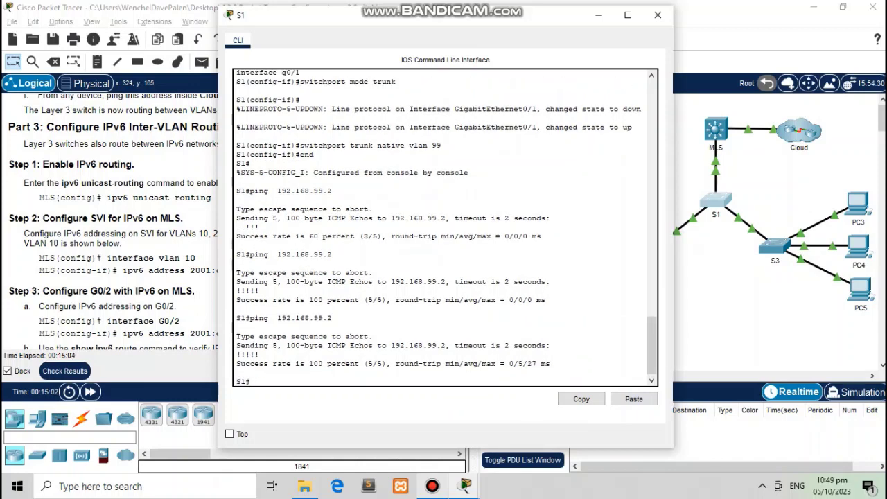
pyautogui.moveTo(282, 364); pyautogui.dragTo(368, 363)
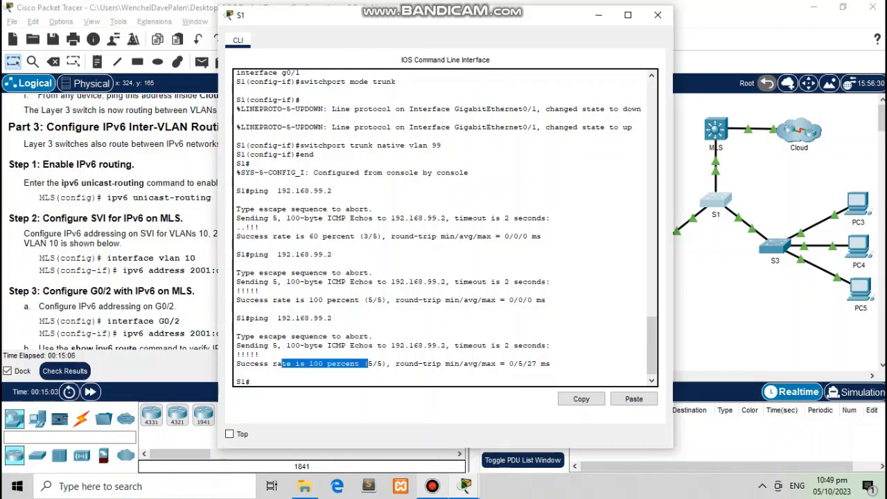
pyautogui.click(368, 364)
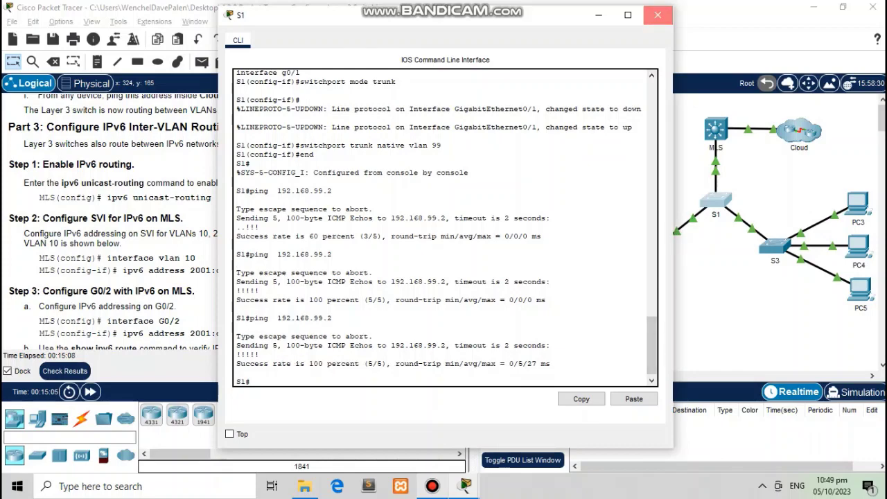
pyautogui.click(657, 14)
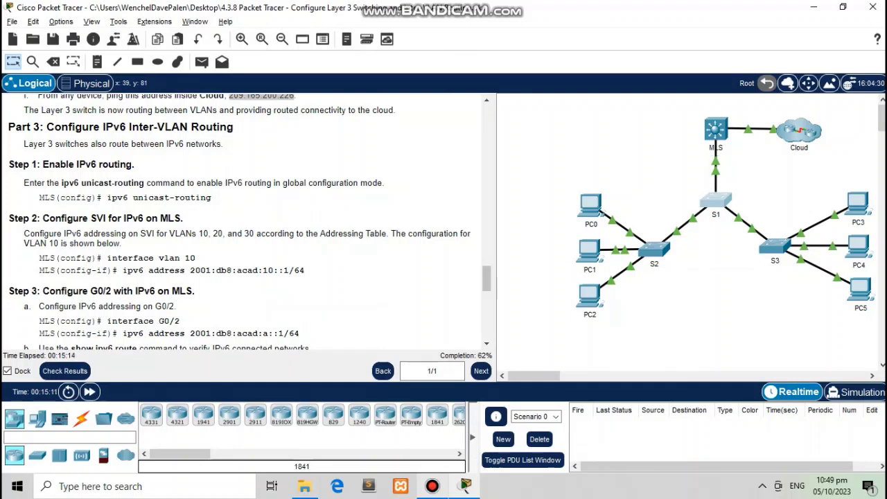
# Find the address inside Cloud, 209.165.200.226, under Part 2 Step 6 of the instructions and copy it
pyautogui.scroll(-7, 243, 222)
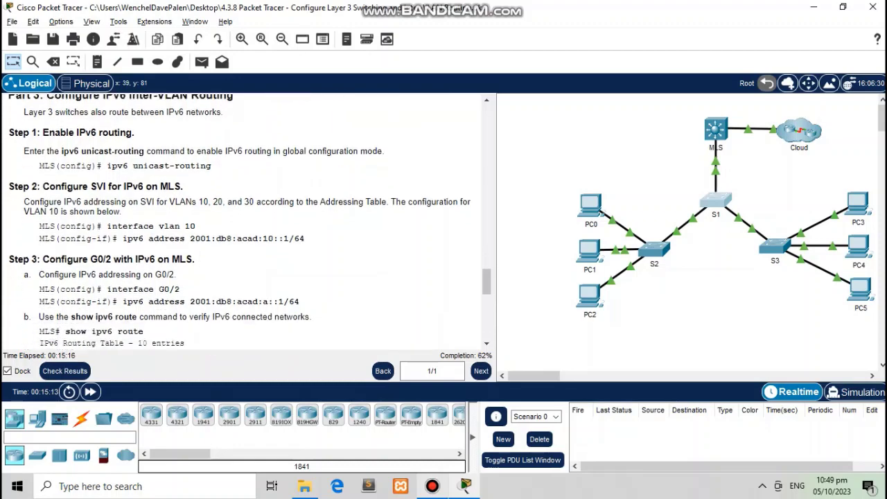
pyautogui.scroll(-5, 243, 222)
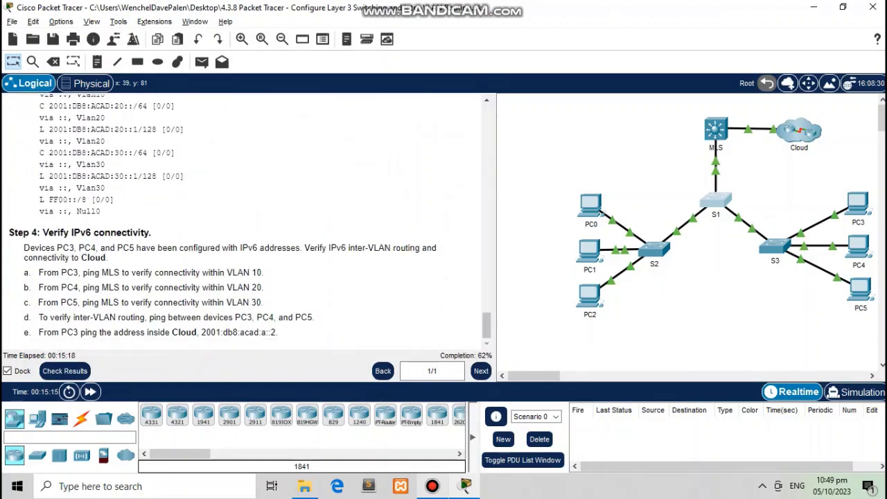
pyautogui.scroll(15, 242, 222)
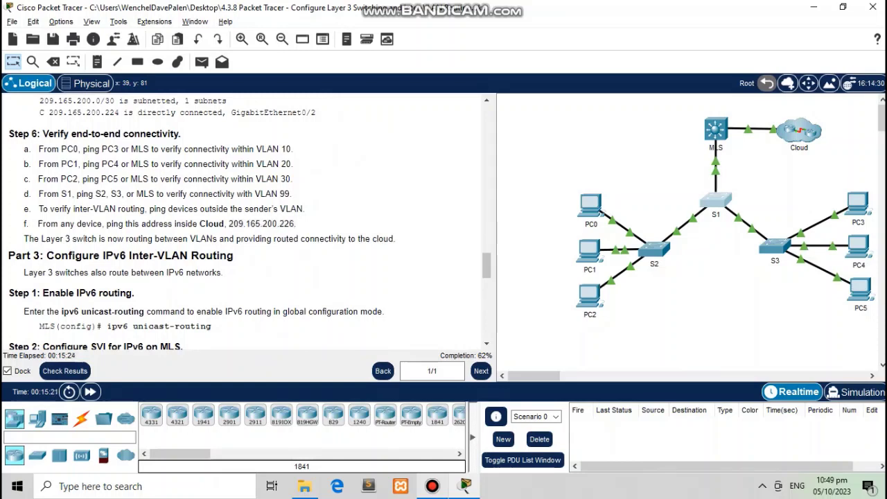
pyautogui.moveTo(229, 223); pyautogui.dragTo(295, 223)
pyautogui.rightClick(294, 224)
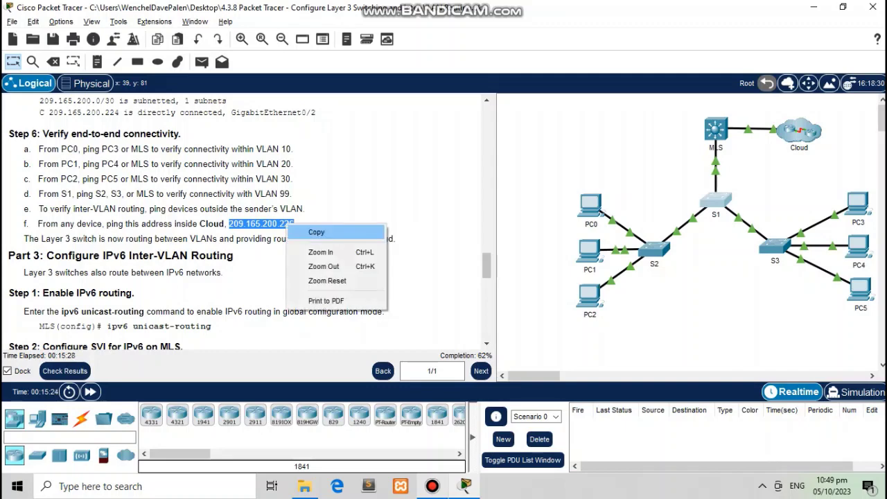
pyautogui.click(312, 231)
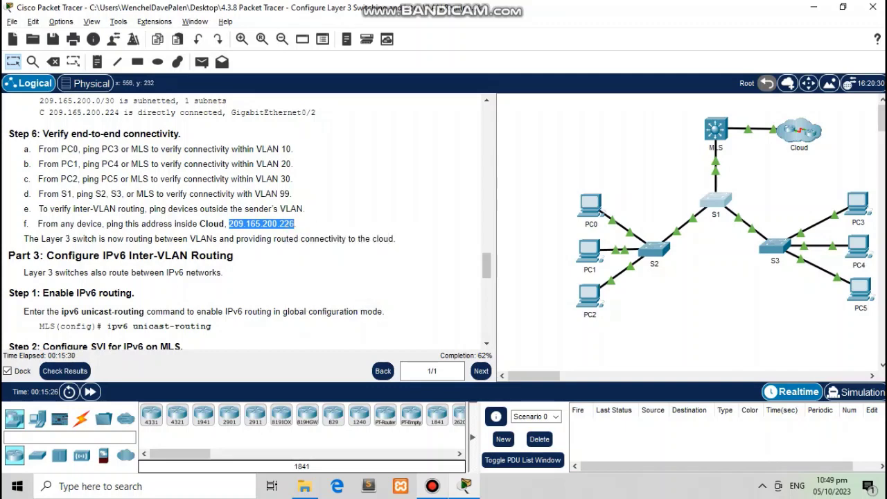
# Test connectivity to the cloud by running "ping 209.165.200.226" from PC4's command prompt, and close the PC4 window
pyautogui.click(856, 246)
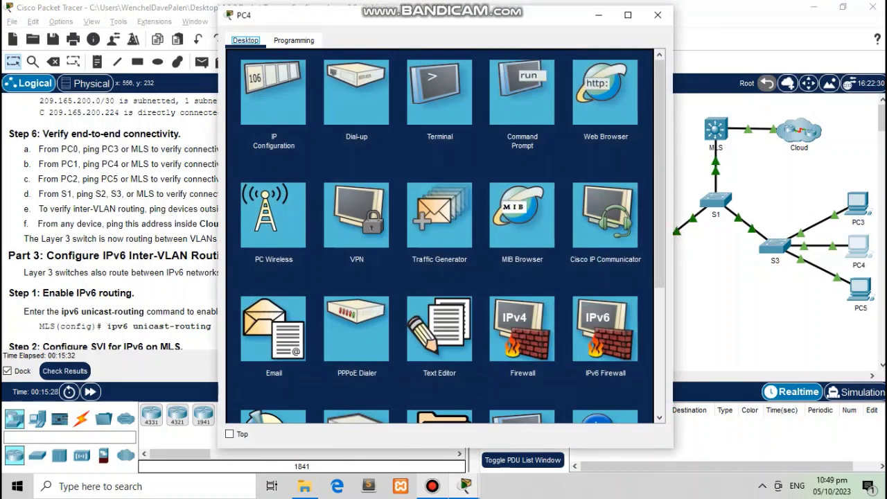
pyautogui.click(522, 92)
pyautogui.write('ping')
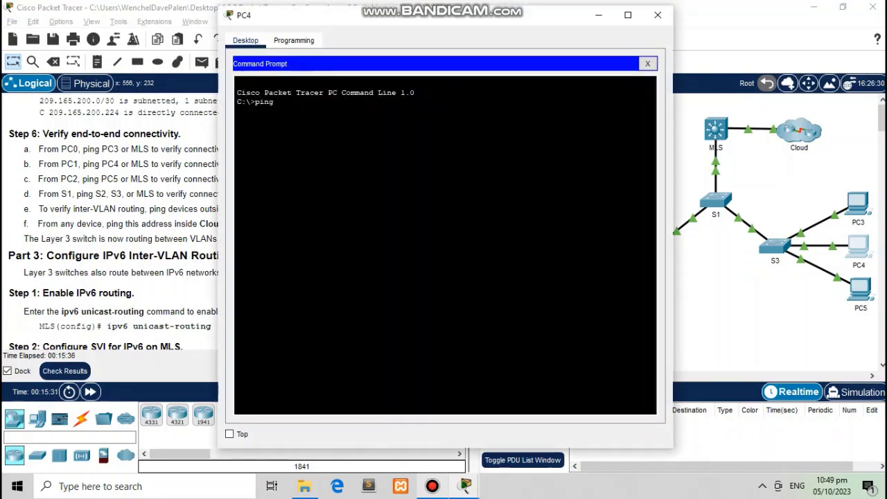
pyautogui.rightClick(287, 104)
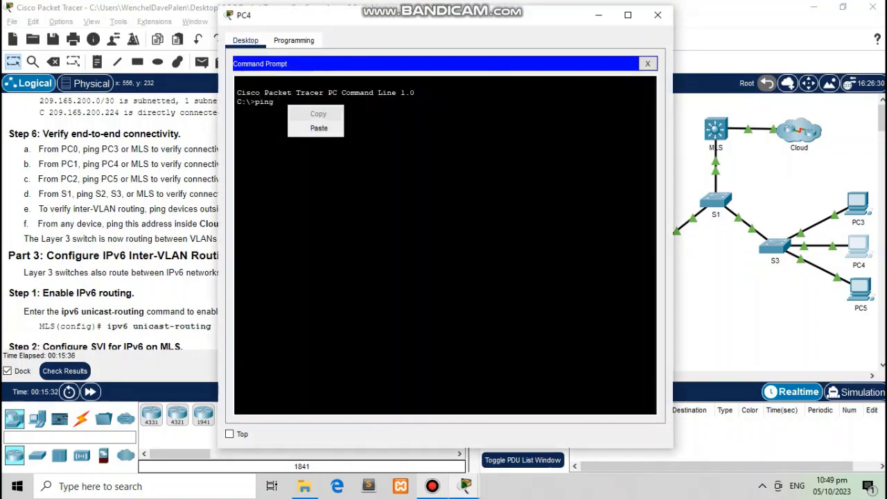
pyautogui.click(312, 129)
pyautogui.press('Return')
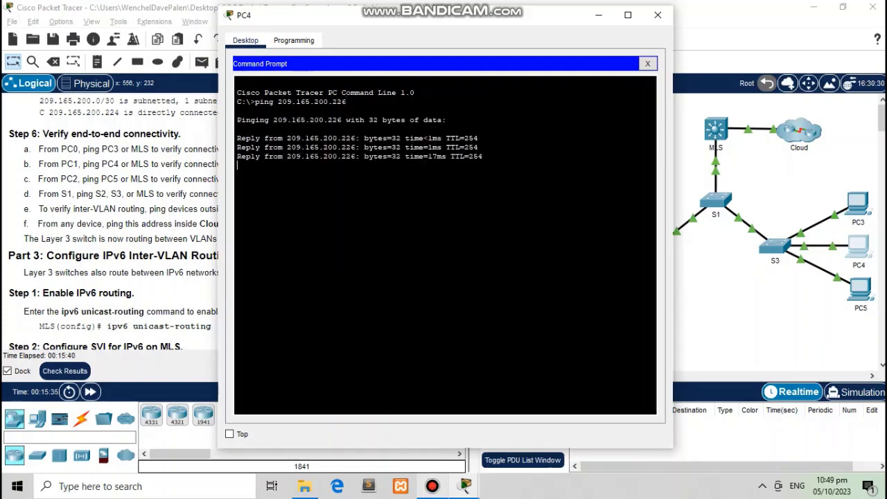
pyautogui.click(657, 15)
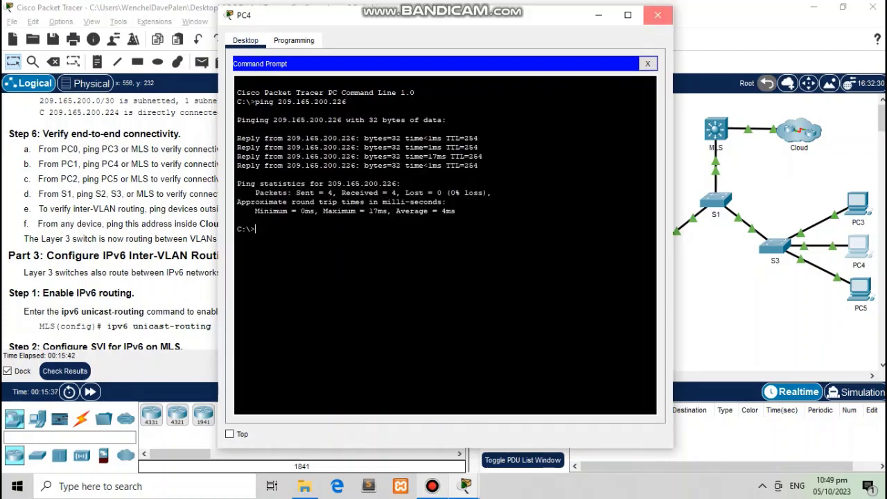
# Read Part 3 Step 1 of the instructions and copy its "ipv6 unicast-routing" command
pyautogui.scroll(-4, 248, 222)
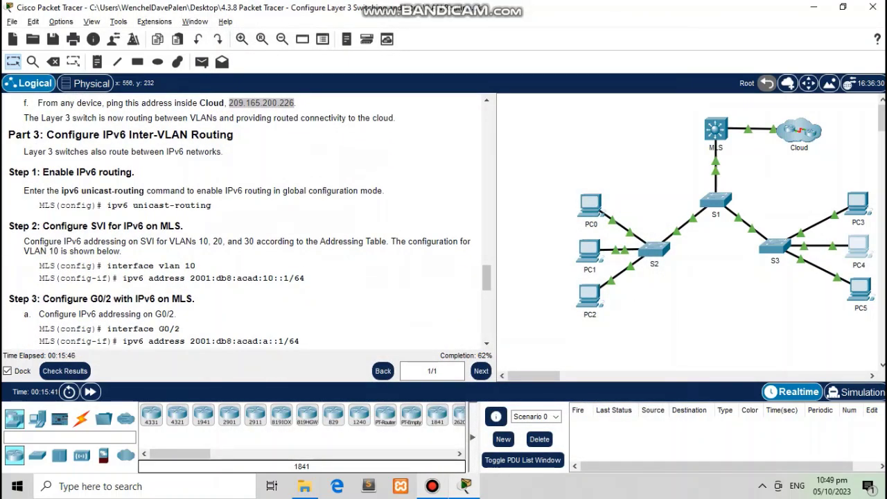
pyautogui.moveTo(48, 172); pyautogui.dragTo(154, 205)
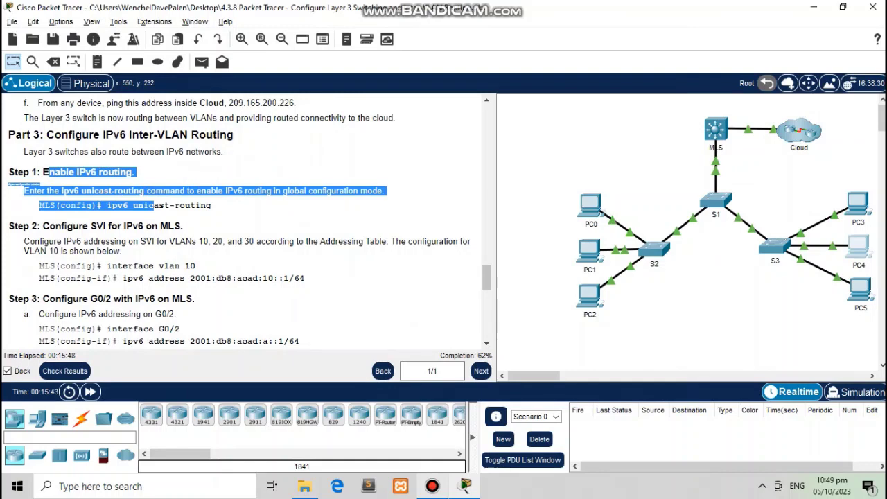
pyautogui.click(154, 205)
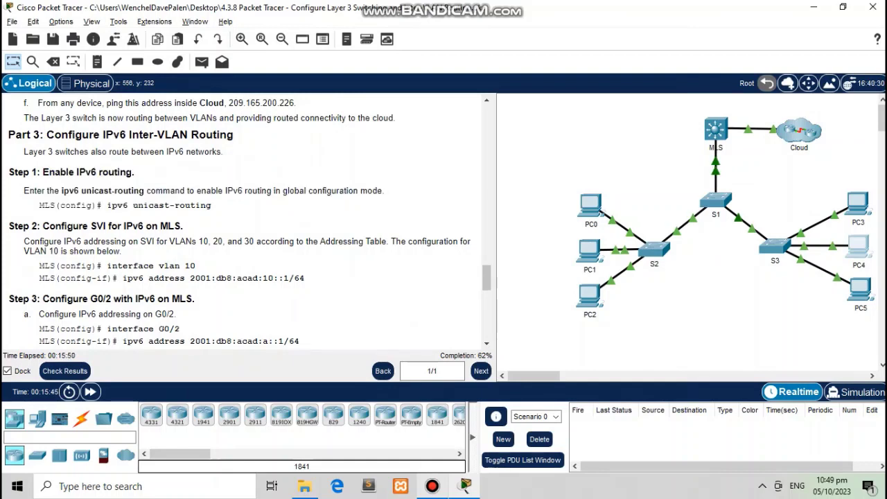
pyautogui.scroll(-2, 247, 222)
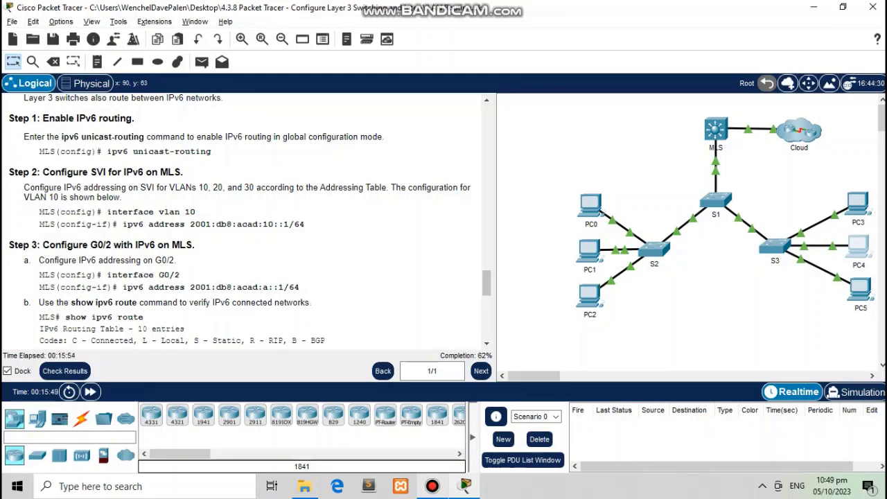
pyautogui.moveTo(107, 151); pyautogui.dragTo(211, 151)
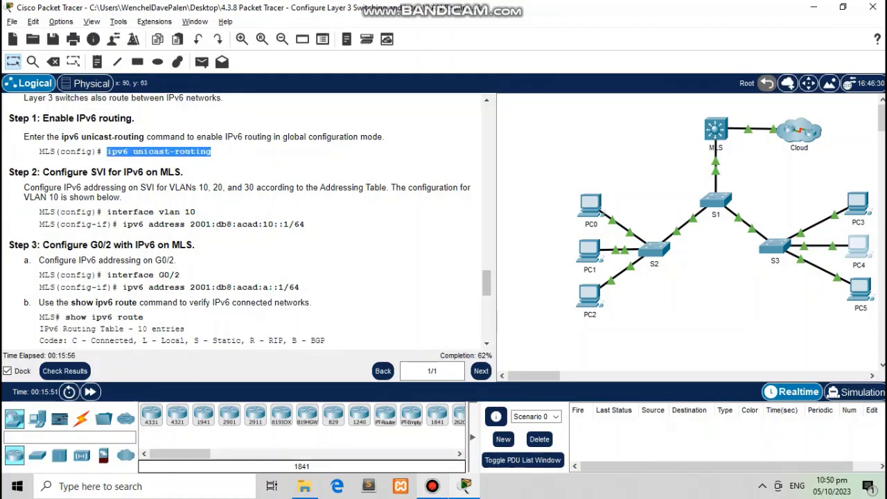
pyautogui.rightClick(211, 153)
pyautogui.click(229, 160)
# Enter global configuration mode on MLS with "conf t" and enable IPv6 routing with "ipv6 unicast-routing"
pyautogui.click(716, 129)
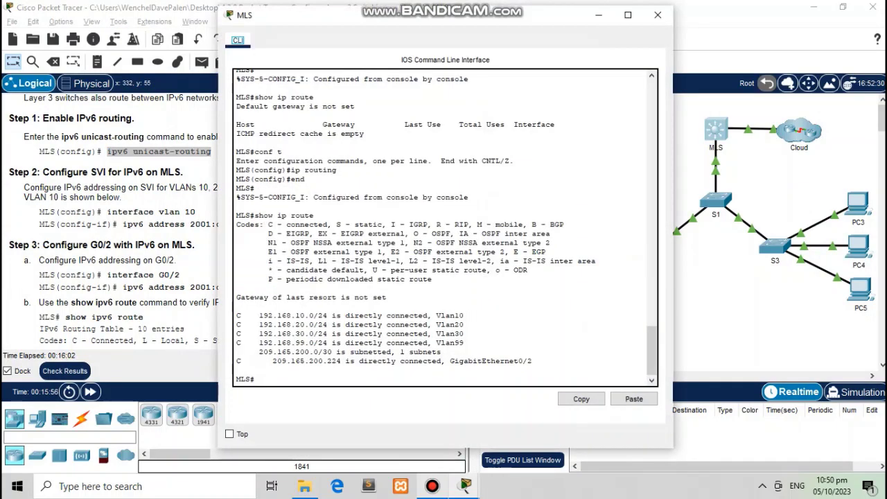
pyautogui.write('conf t')
pyautogui.press('Return')
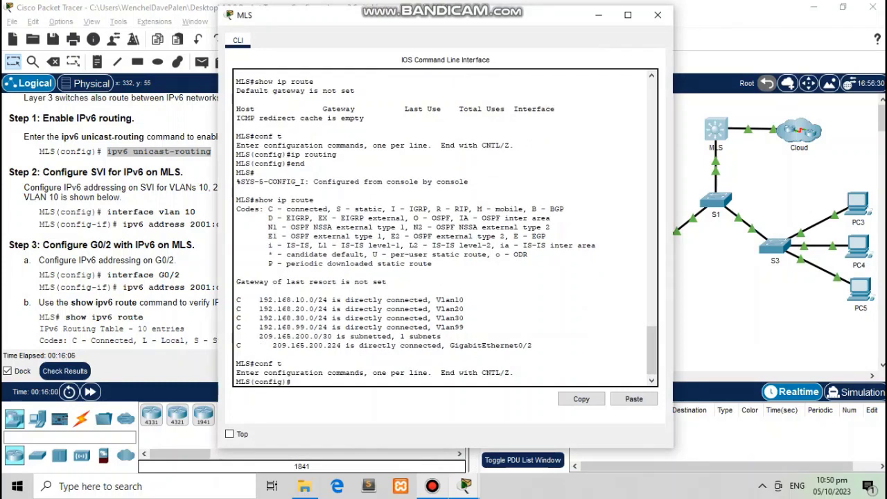
pyautogui.click(633, 399)
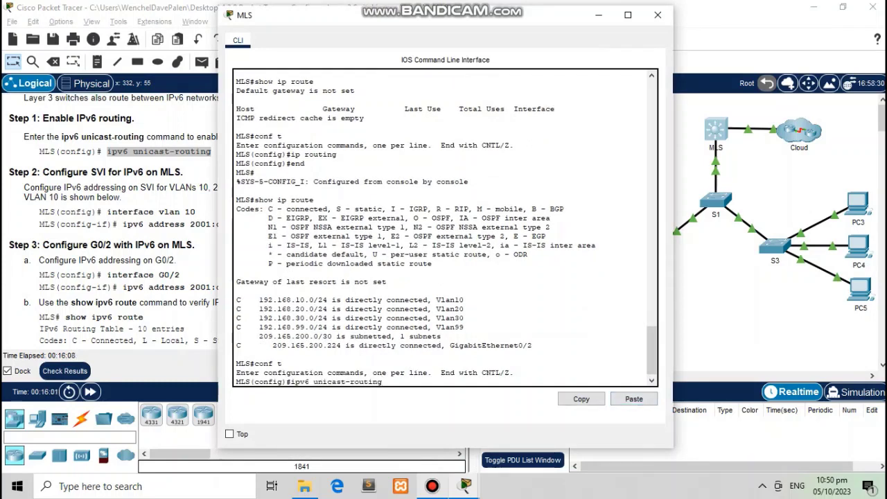
pyautogui.press('Return')
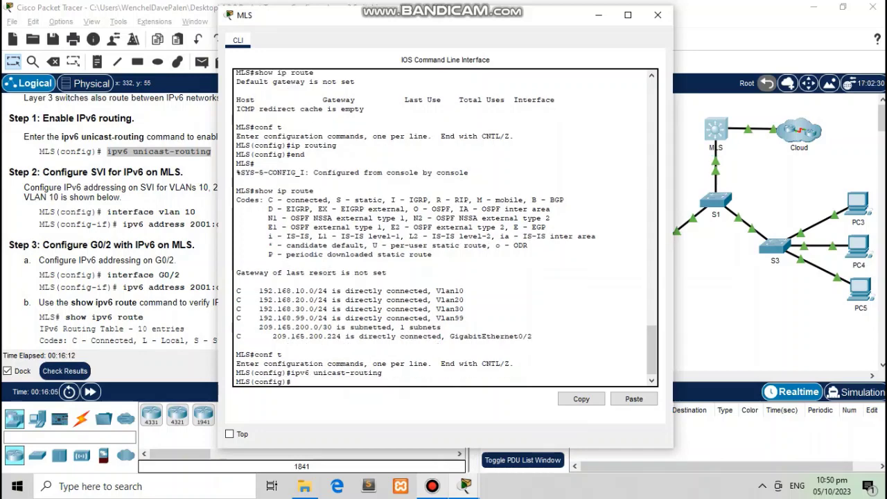
# Move the MLS window off the instructions and enter VLAN 10 interface configuration using the "interface vlan 10" command copied from Step 2
pyautogui.moveTo(406, 18); pyautogui.dragTo(569, 28)
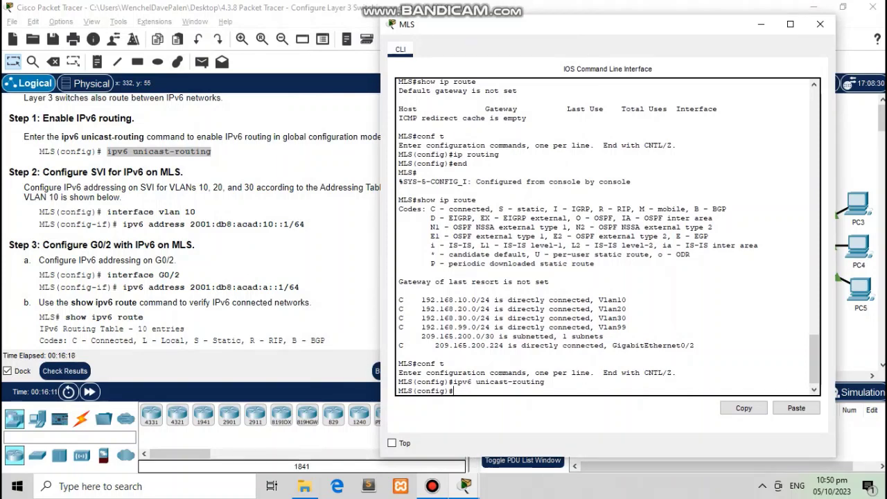
pyautogui.click(106, 212)
pyautogui.moveTo(107, 211); pyautogui.dragTo(195, 212)
pyautogui.rightClick(185, 212)
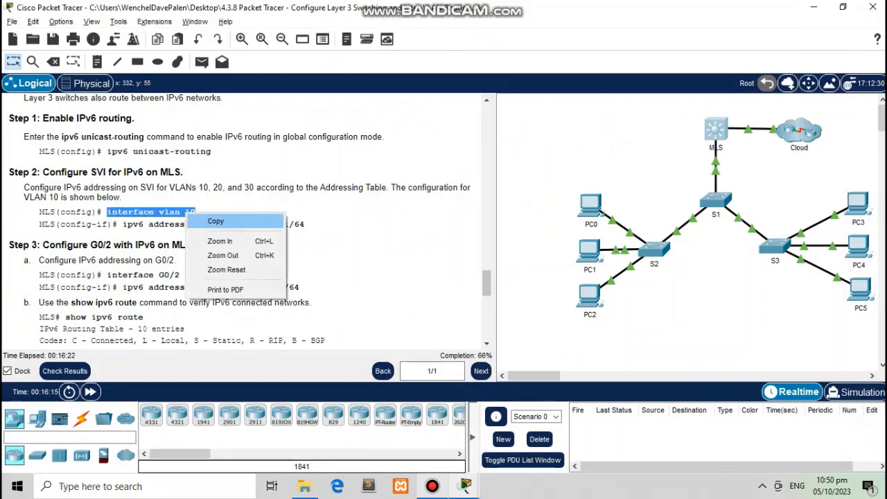
pyautogui.click(207, 220)
pyautogui.hotkey('alt', 'Tab')
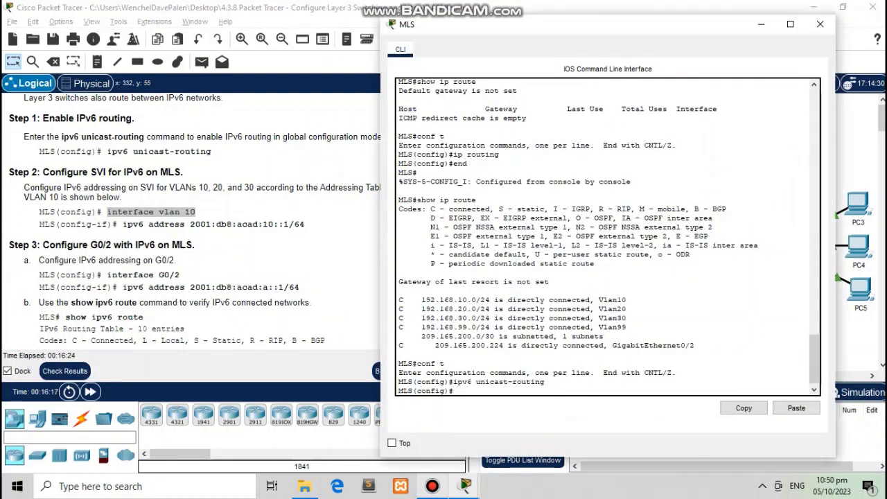
pyautogui.click(796, 408)
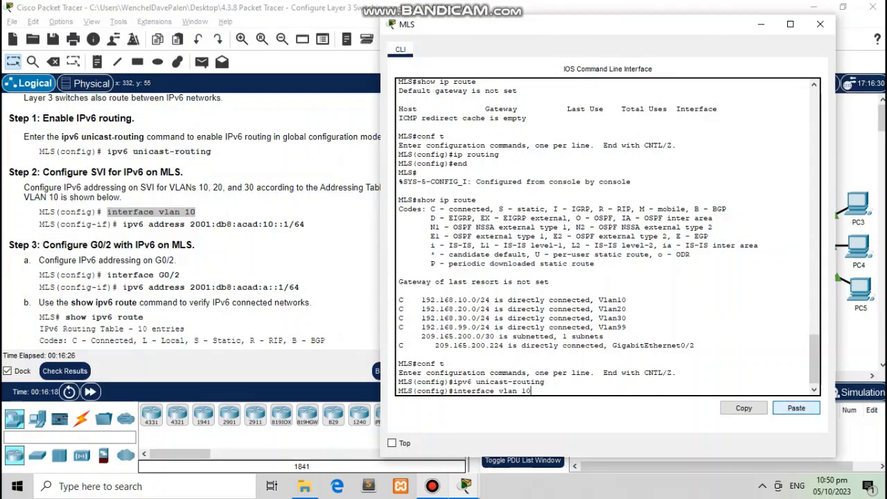
pyautogui.press('Return')
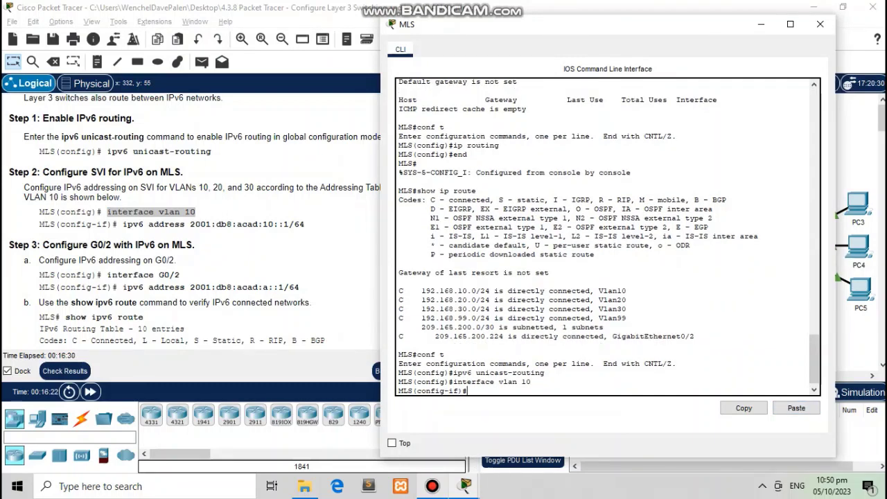
# Assign VLAN 10 its IPv6 address on MLS using the copied "ipv6 address 2001:db8:acad:10::1/64" command from Step 2, and exit the interface
pyautogui.moveTo(122, 223); pyautogui.dragTo(305, 224)
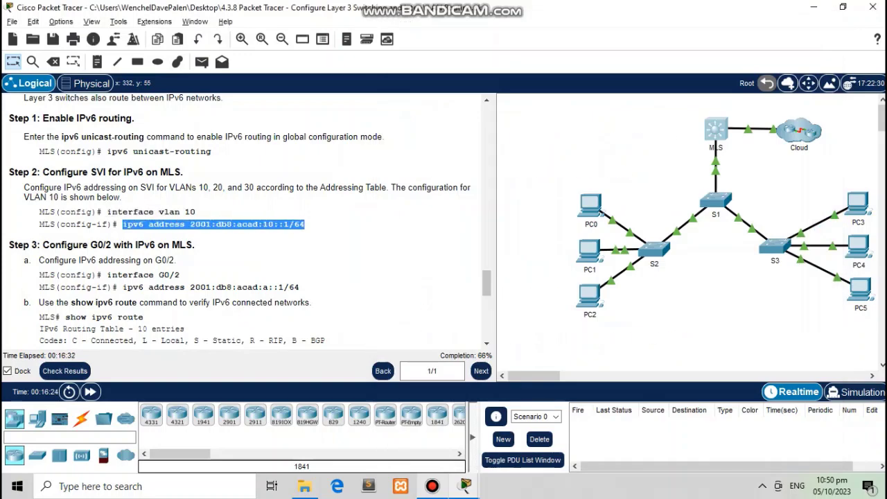
pyautogui.rightClick(290, 226)
pyautogui.click(318, 234)
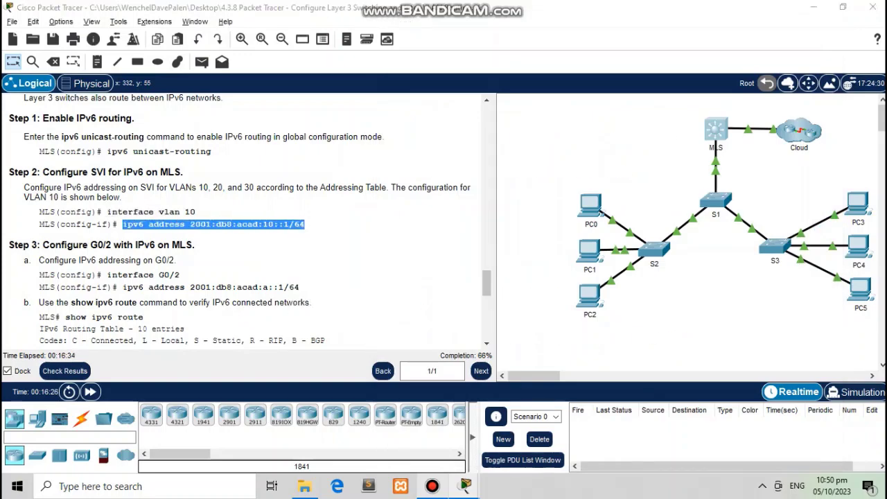
pyautogui.hotkey('alt', 'Tab')
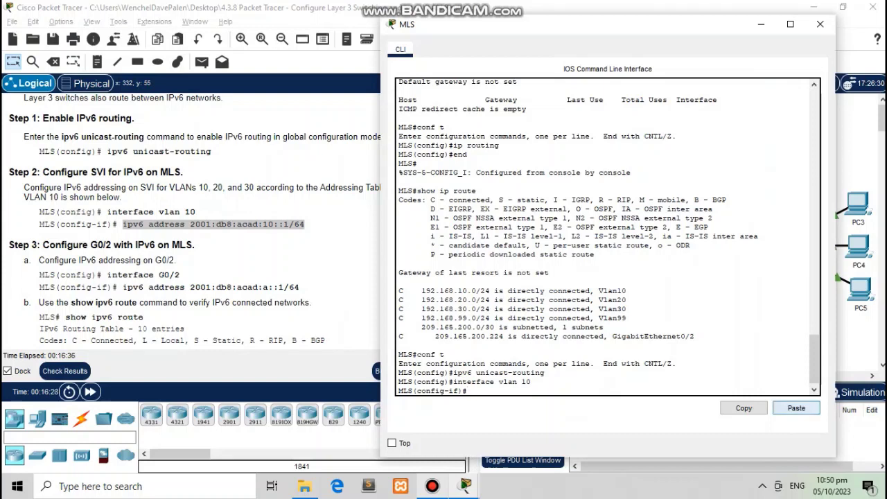
pyautogui.click(796, 408)
pyautogui.press('Return')
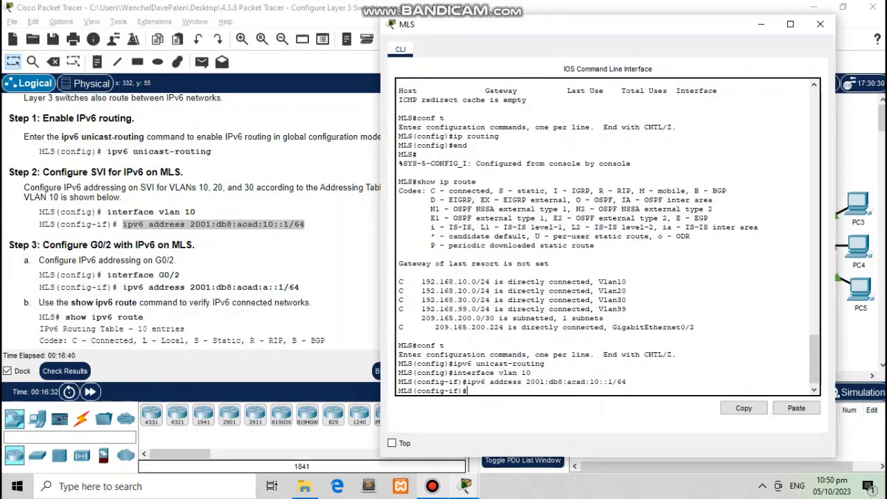
pyautogui.write('exit')
pyautogui.press('Return')
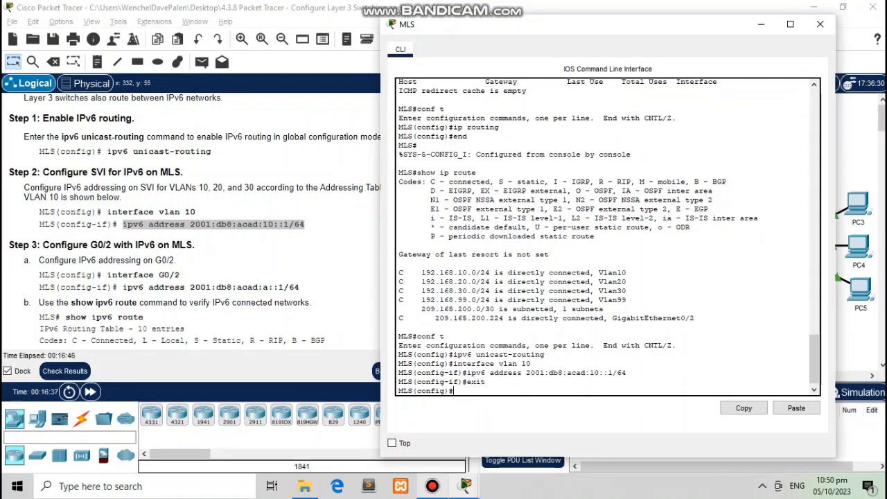
# Enter VLAN 20 interface configuration with "interface vlan 20" and begin an "ipv6 address" command
pyautogui.write('interface vlan 20')
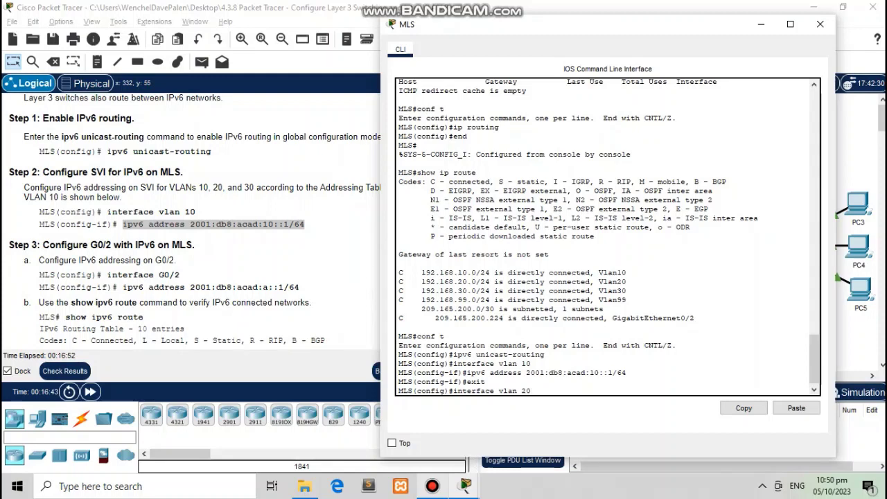
pyautogui.press('Return')
pyautogui.write('ipv6')
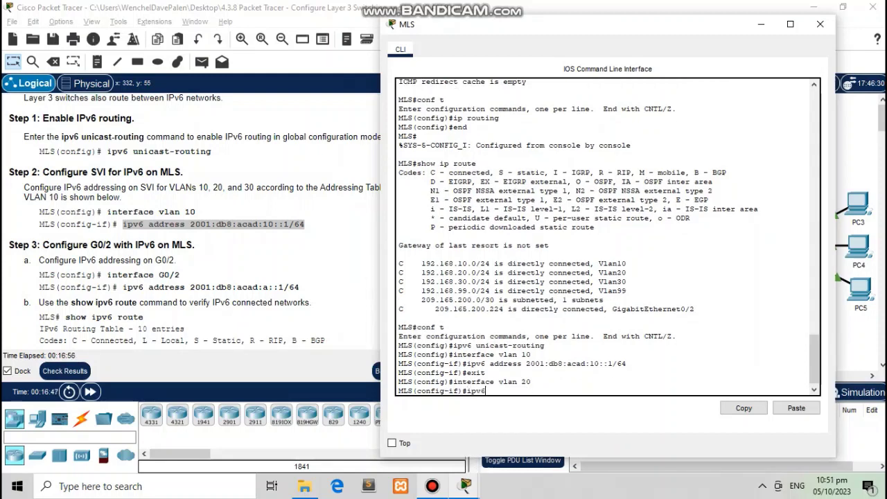
pyautogui.write(' address')
# Complete the VLAN 20 command with 2001:db8:acad:20::1/64 copied from the Addressing Table, run it, and exit the interface
pyautogui.click(208, 260)
pyautogui.scroll(20, 207, 260)
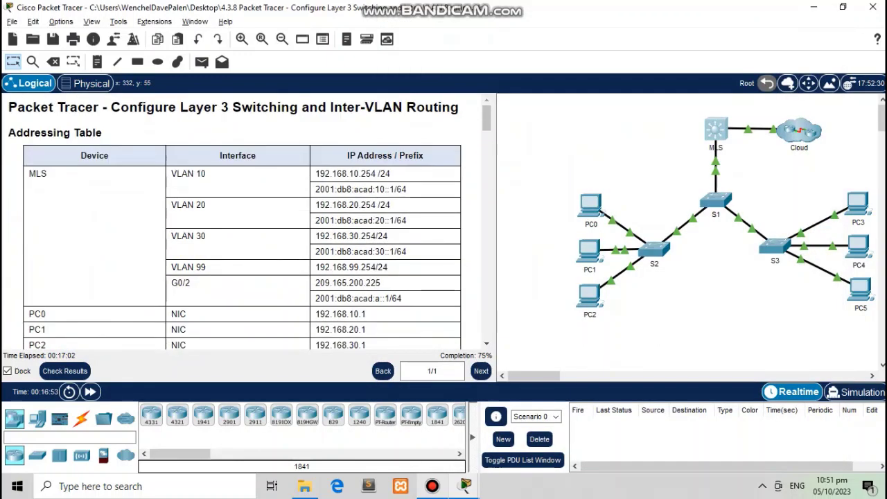
pyautogui.moveTo(315, 221); pyautogui.dragTo(407, 221)
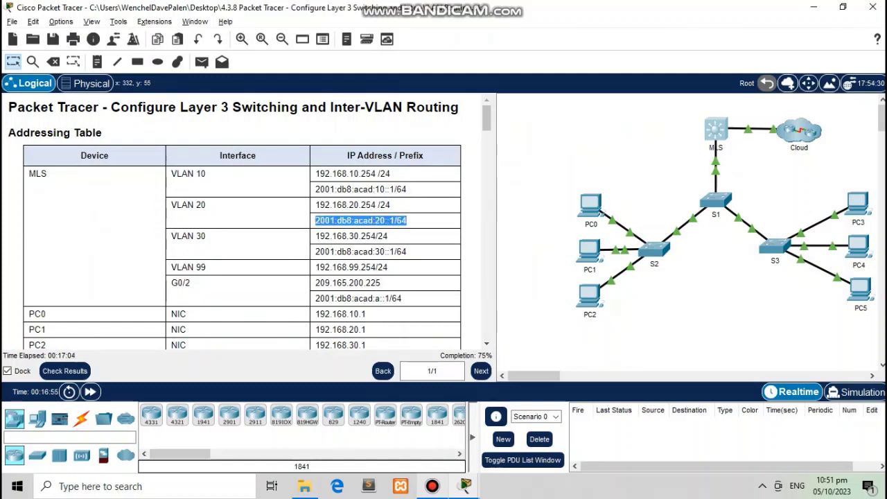
pyautogui.rightClick(375, 220)
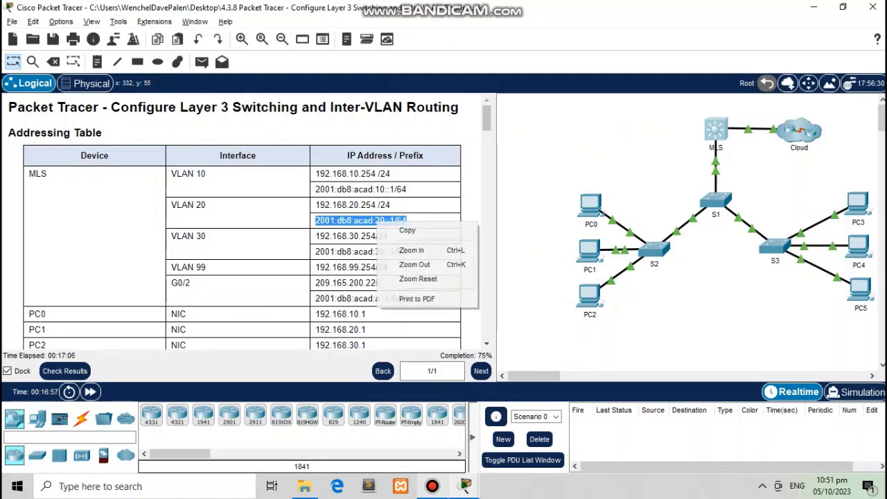
pyautogui.click(405, 229)
pyautogui.hotkey('alt', 'Tab')
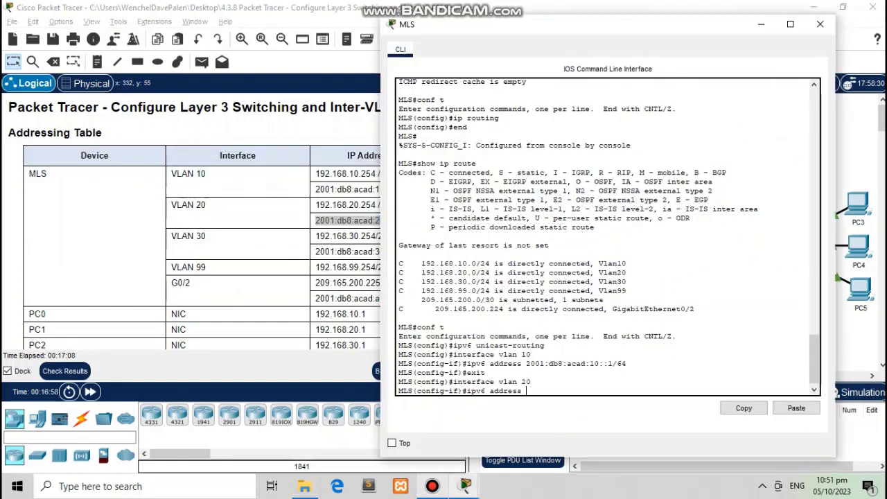
pyautogui.click(796, 408)
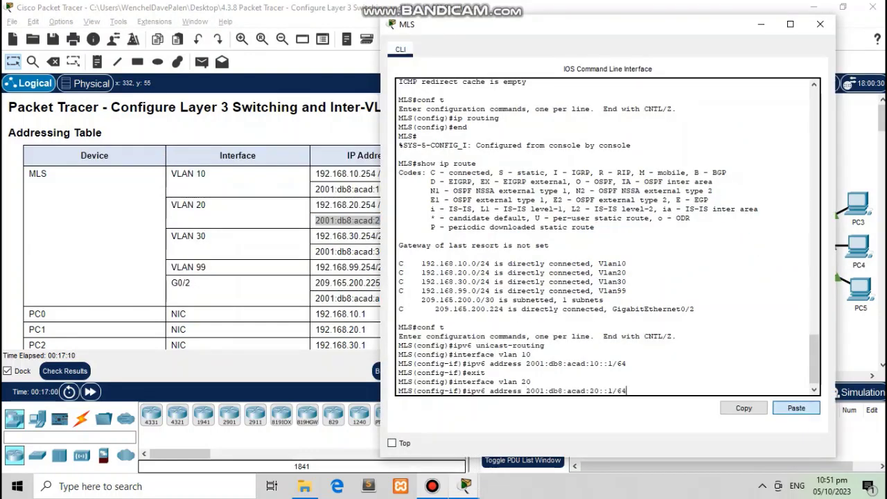
pyautogui.press('Return')
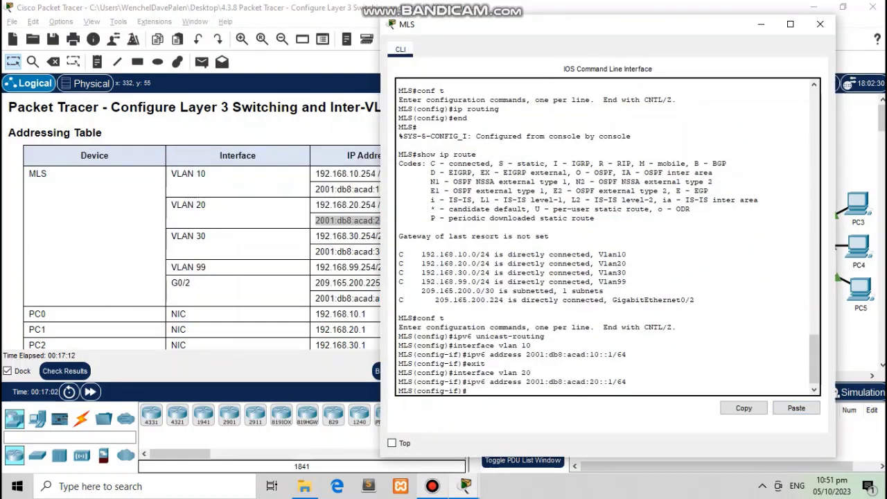
pyautogui.write('exit')
pyautogui.press('Return')
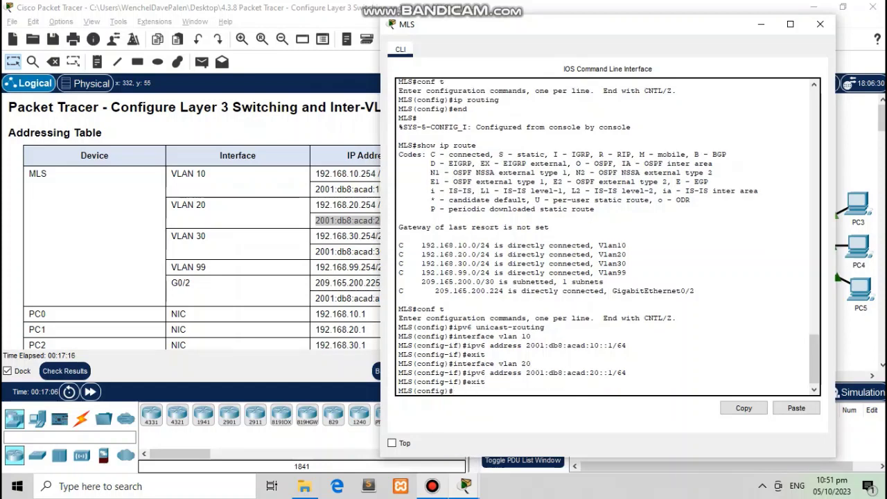
# Enter VLAN 30 interface configuration with "interface vlan 30" and begin its "ipv6 address" command
pyautogui.write('interface vlan 30')
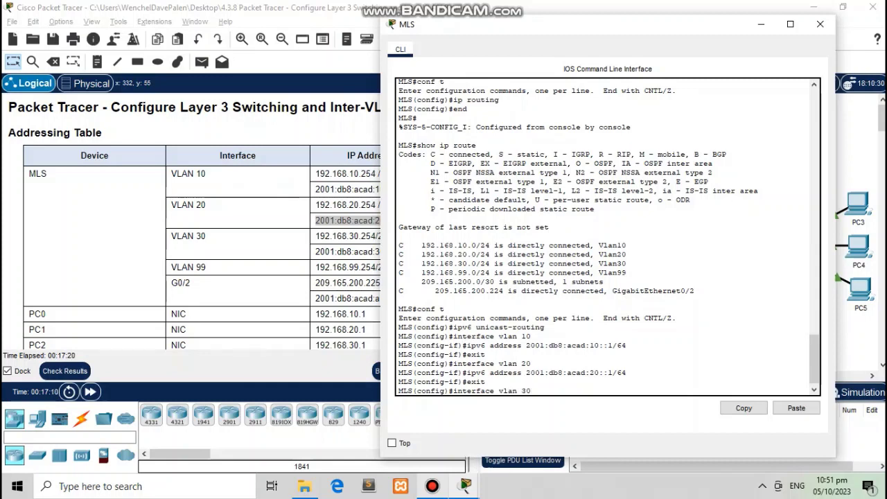
pyautogui.press('Return')
pyautogui.write('ig-if)#i')
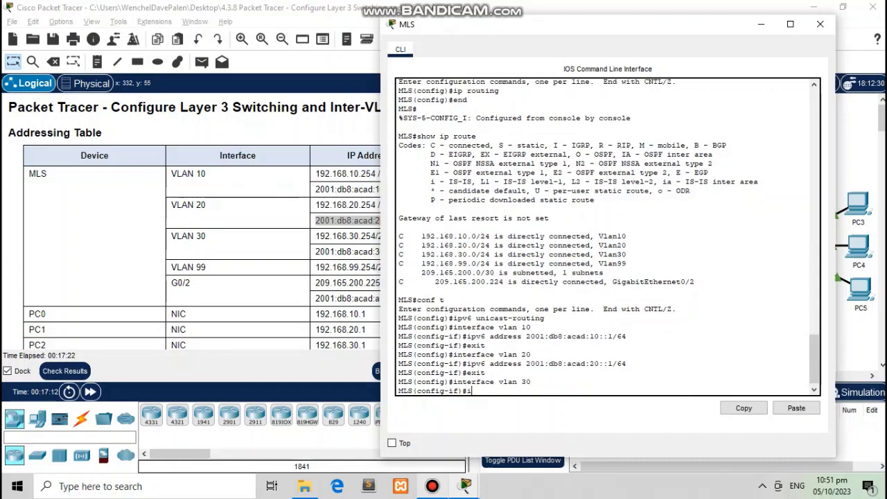
pyautogui.write('pv6 address')
# Complete the VLAN 30 command with 2001:db8:acad:30::1/64 copied from the Addressing Table, and run it
pyautogui.click(346, 220)
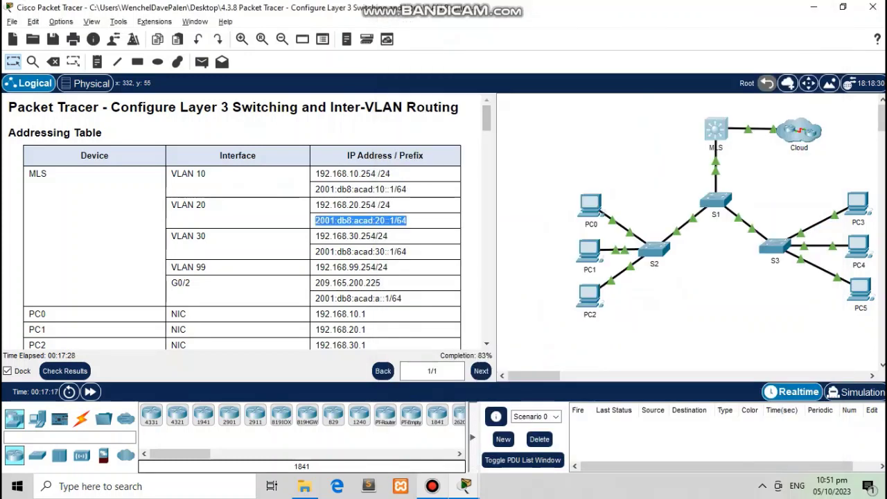
pyautogui.moveTo(316, 252); pyautogui.dragTo(407, 251)
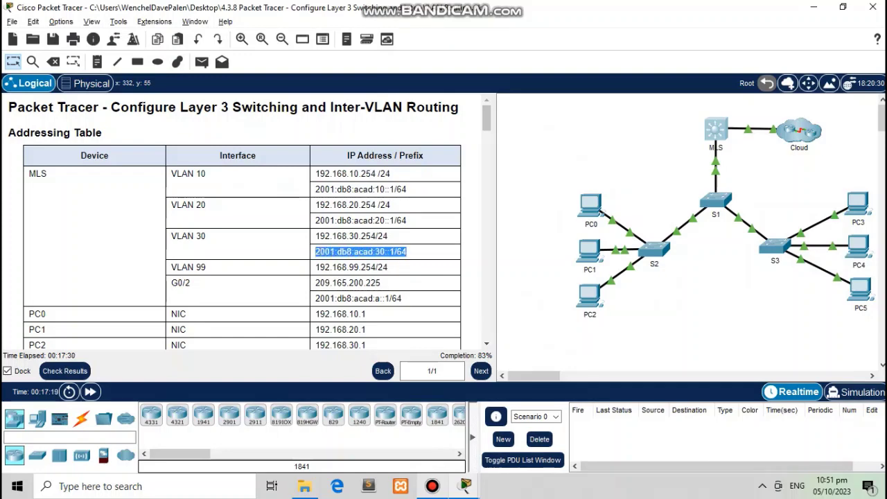
pyautogui.rightClick(384, 251)
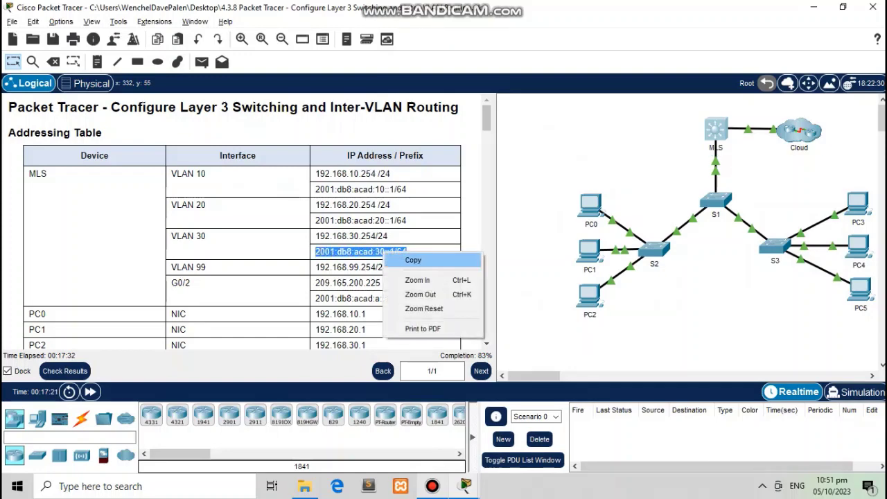
pyautogui.click(405, 259)
pyautogui.hotkey('alt', 'Tab')
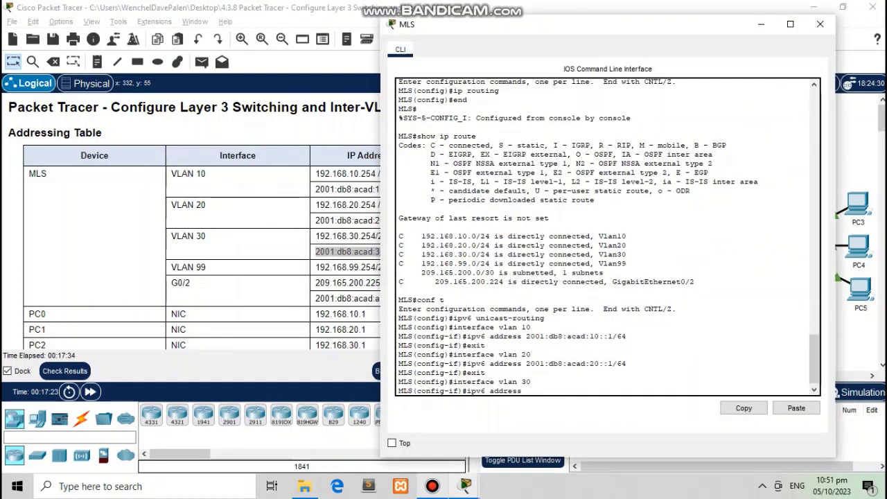
pyautogui.click(796, 407)
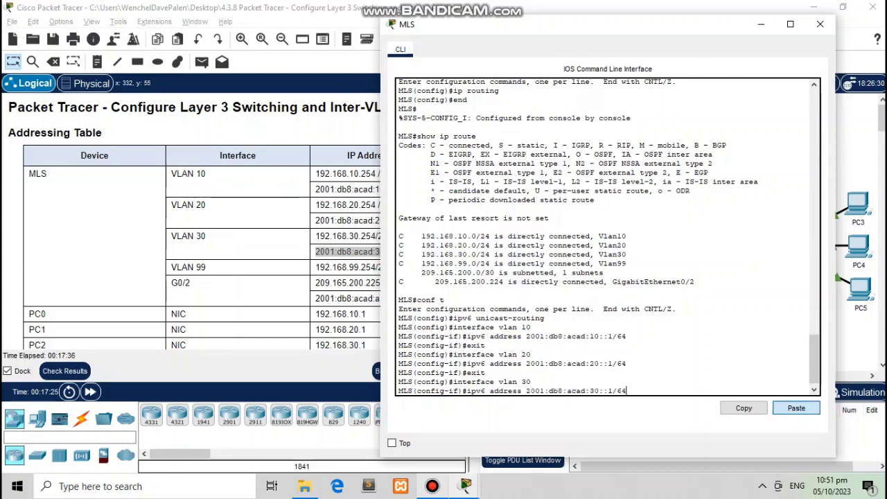
pyautogui.press('Return')
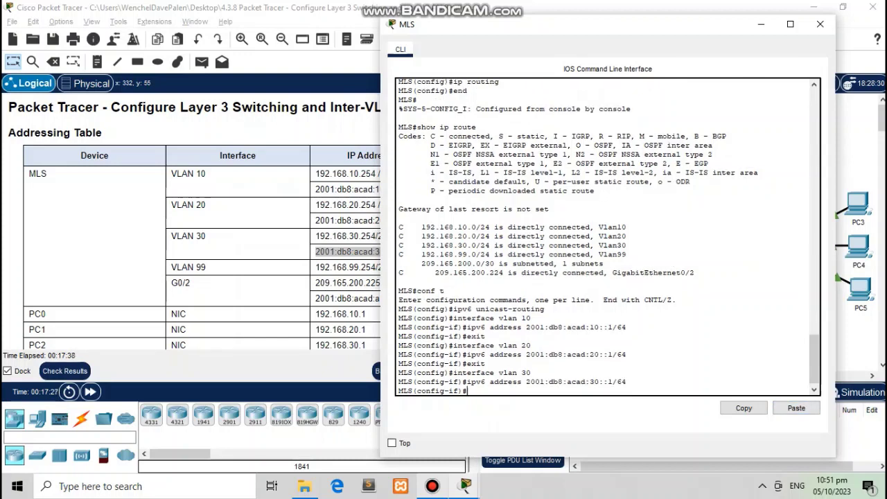
# Read Part 3 Step 3 of the instructions and copy its "interface G0/2" command
pyautogui.hotkey('alt', 'Tab')
pyautogui.scroll(-20, 247, 222)
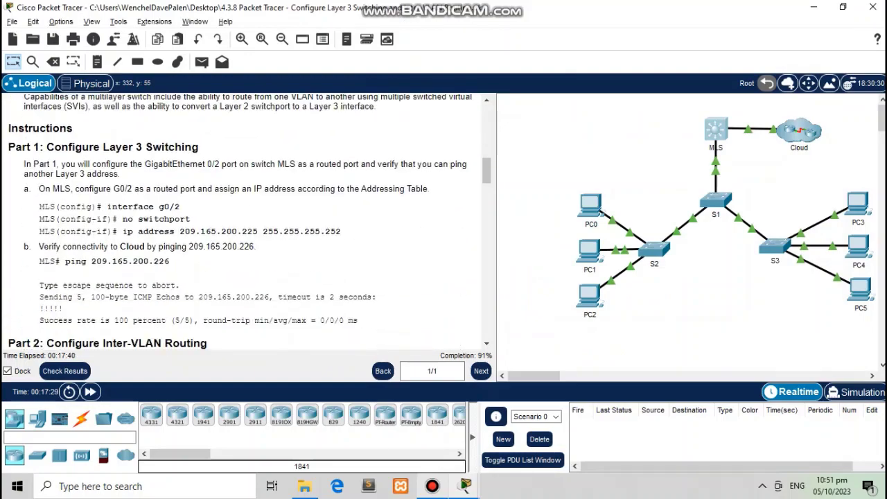
pyautogui.scroll(-10, 248, 222)
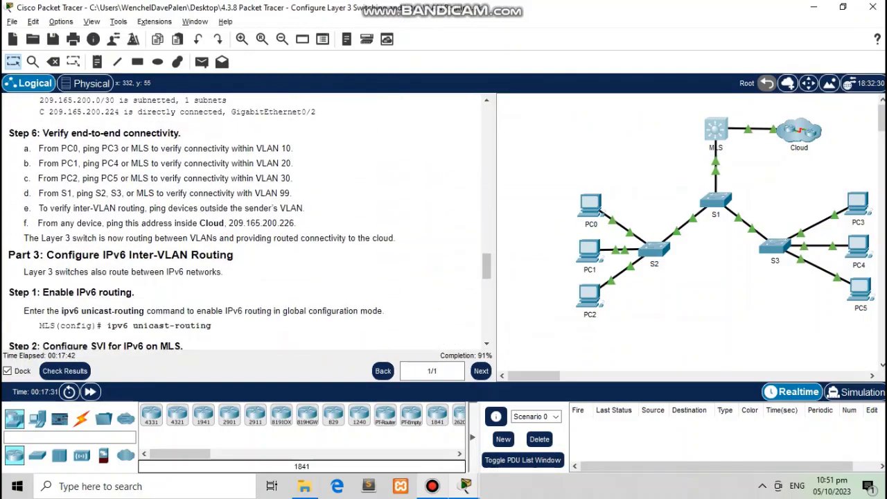
pyautogui.scroll(-3, 248, 222)
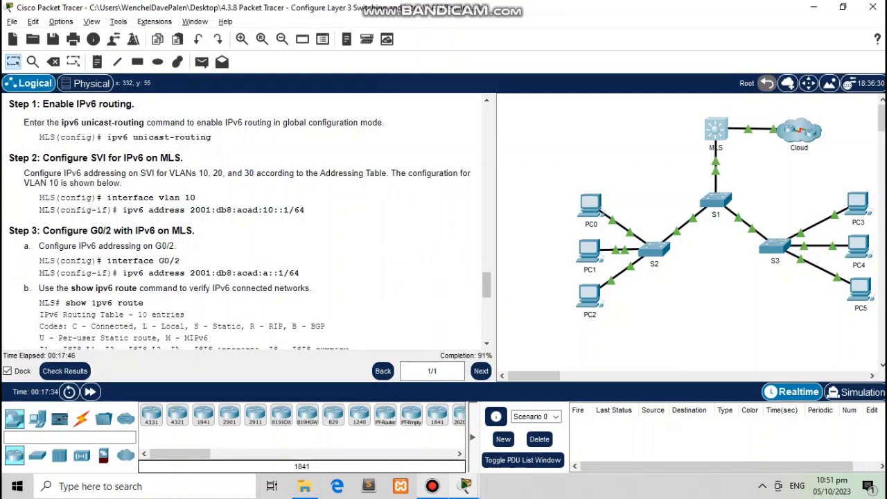
pyautogui.moveTo(63, 246); pyautogui.dragTo(200, 272)
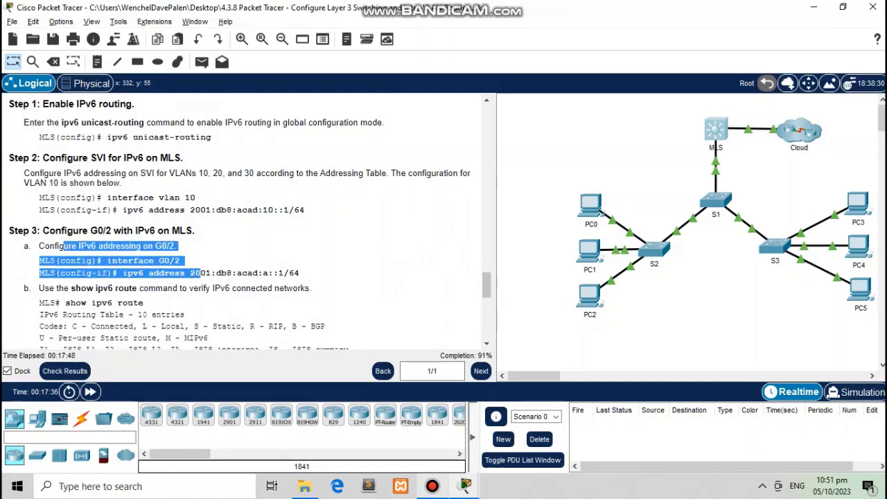
pyautogui.click(200, 272)
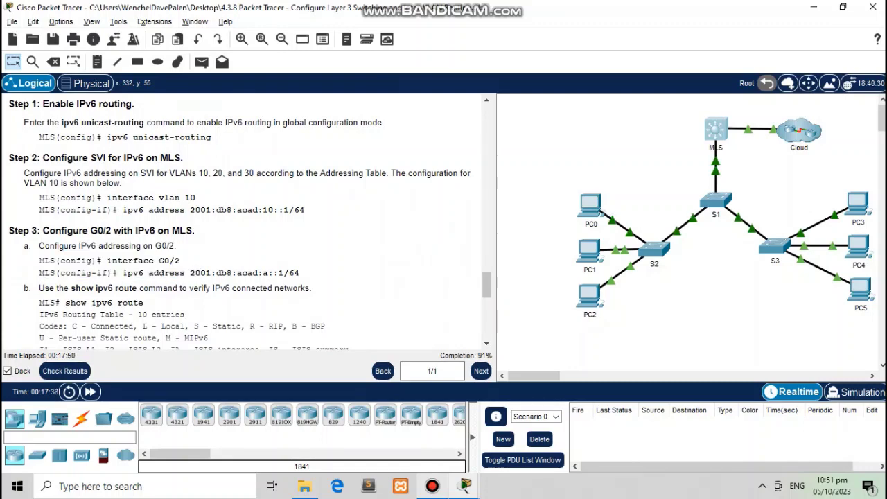
pyautogui.moveTo(107, 261); pyautogui.dragTo(179, 261)
pyautogui.hotkey('ctrl', 'c')
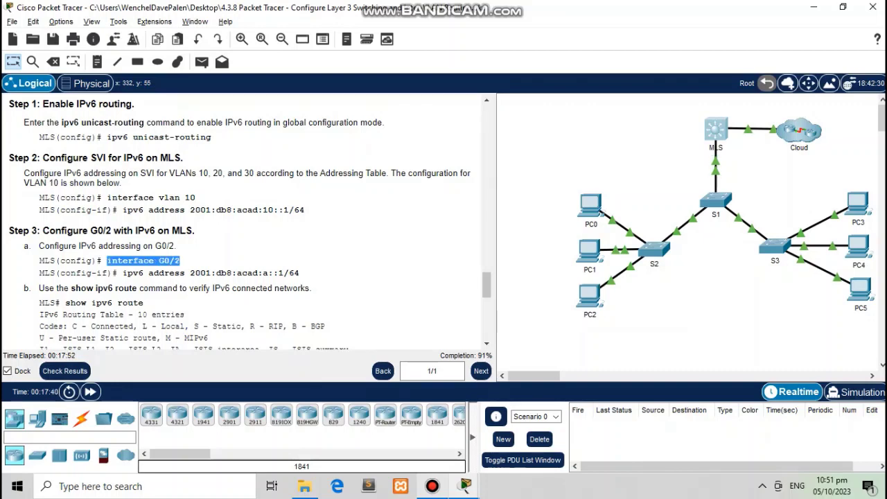
pyautogui.rightClick(165, 262)
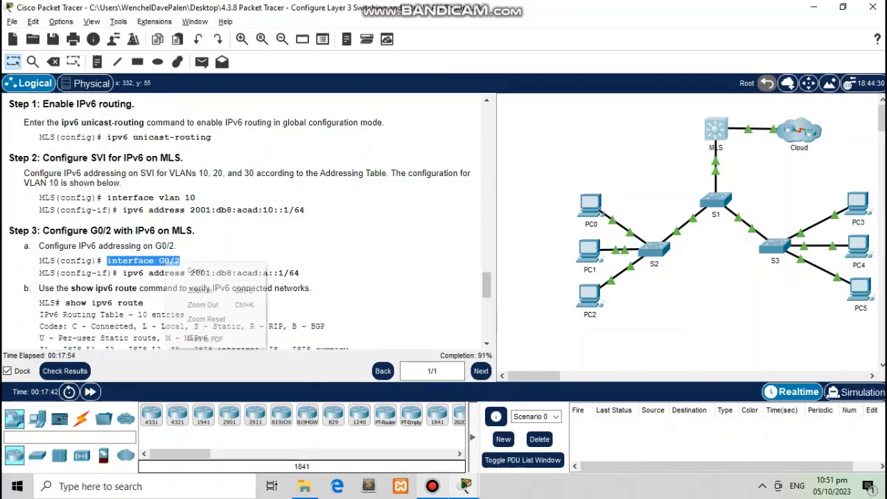
pyautogui.click(187, 269)
# Exit VLAN 30 interface configuration on MLS and enter G0/2 interface configuration with the copied "interface G0/2" command
pyautogui.click(714, 130)
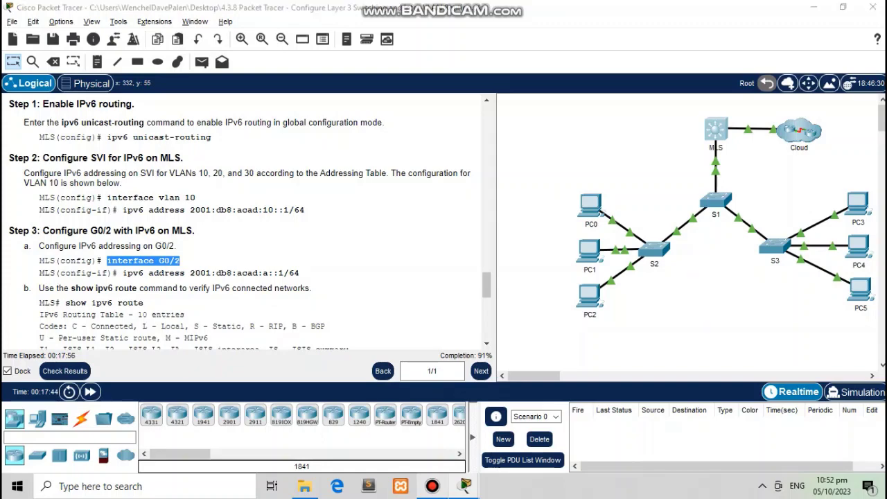
pyautogui.write('e')
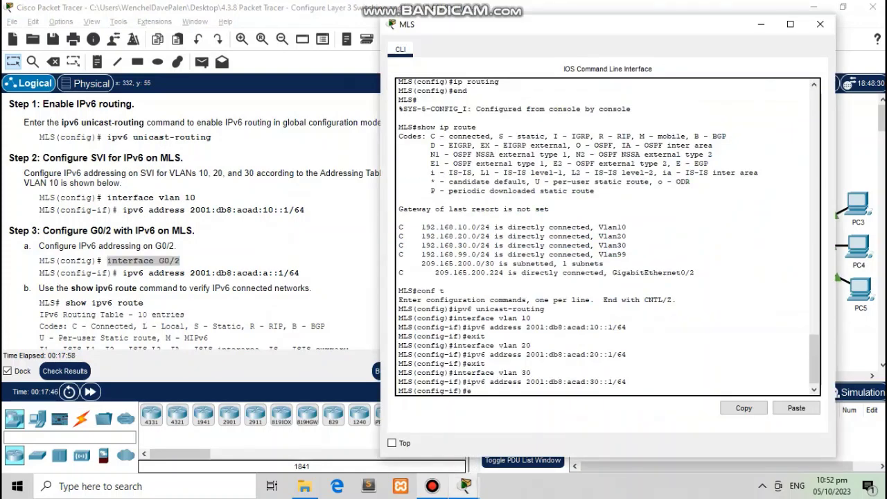
pyautogui.write('xit')
pyautogui.press('Return')
pyautogui.press('Return')
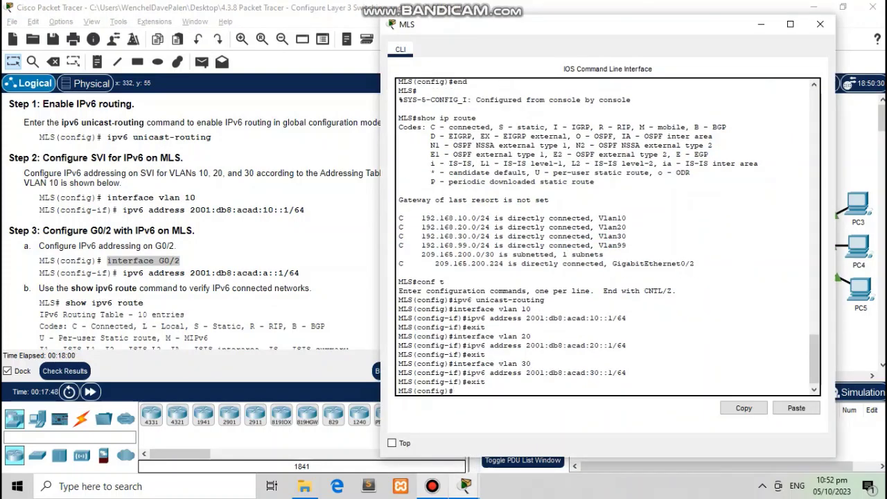
pyautogui.rightClick(477, 387)
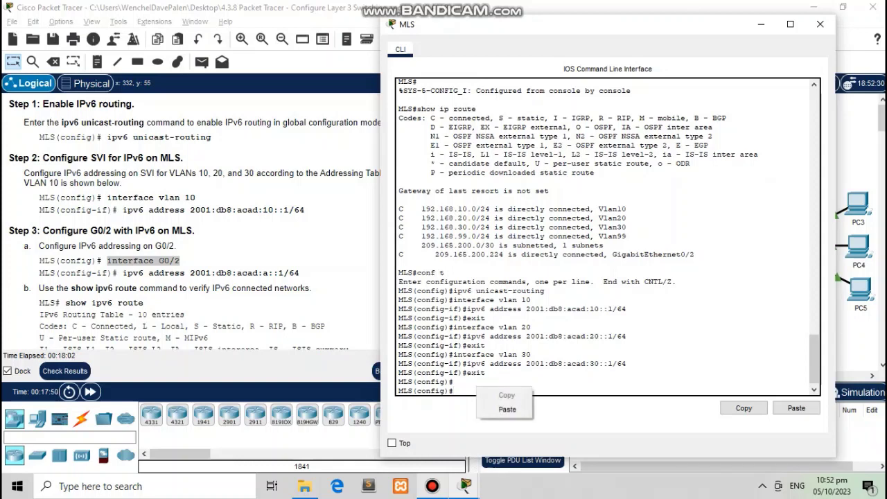
pyautogui.click(505, 409)
pyautogui.press('Return')
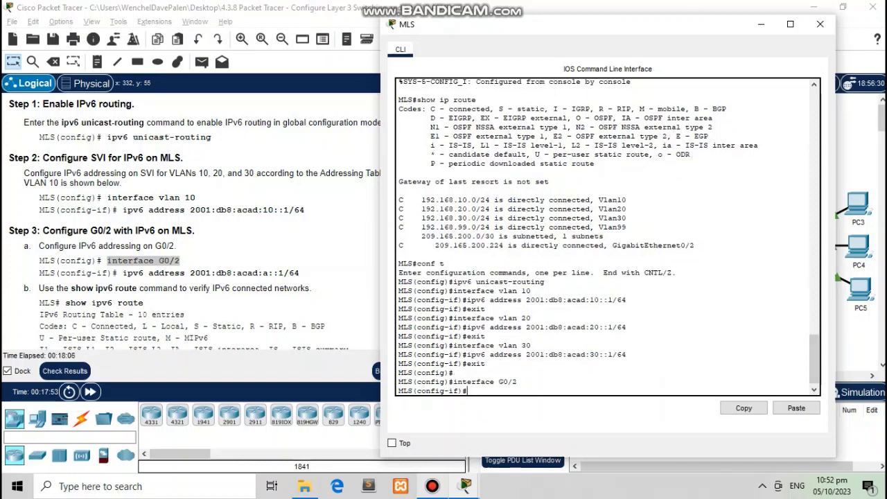
# Assign the IPv6 address 2001:db8:acad:a::1/64 to G0/2 on MLS with the command copied from Part 3 Step 3
pyautogui.moveTo(122, 273); pyautogui.dragTo(299, 273)
pyautogui.hotkey('ctrl', 'c')
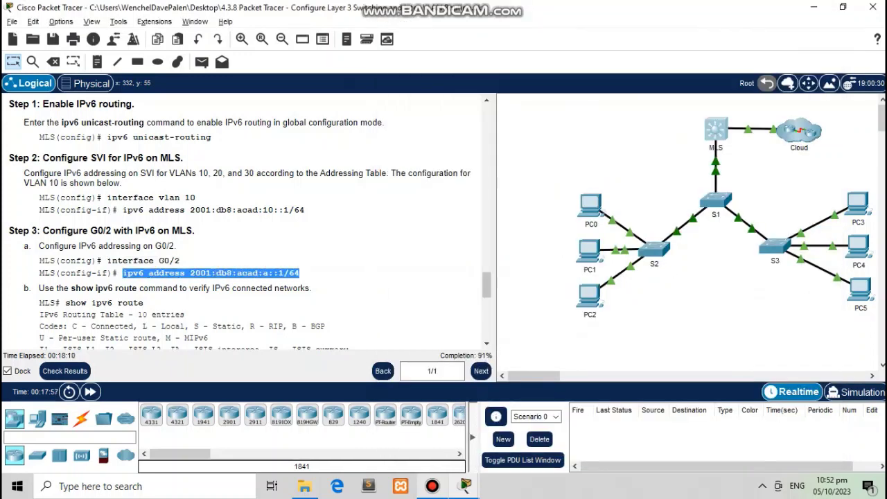
pyautogui.rightClick(285, 275)
pyautogui.click(309, 282)
pyautogui.hotkey('alt', 'Tab')
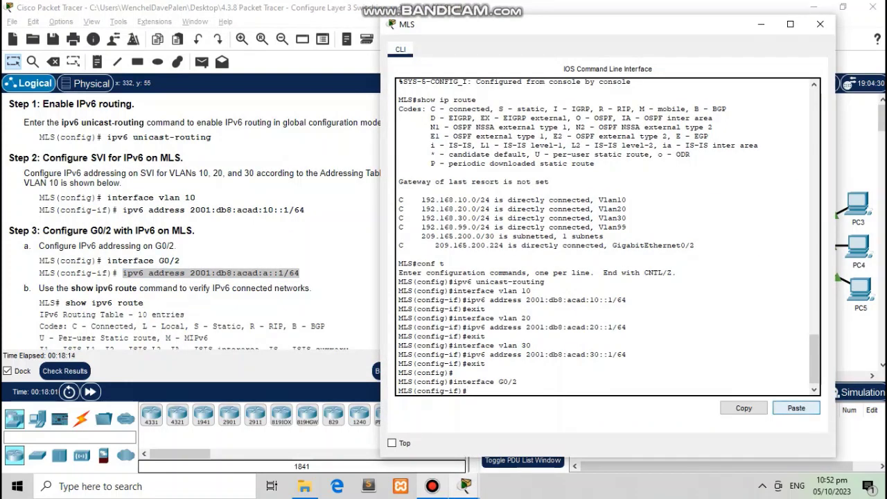
pyautogui.click(796, 408)
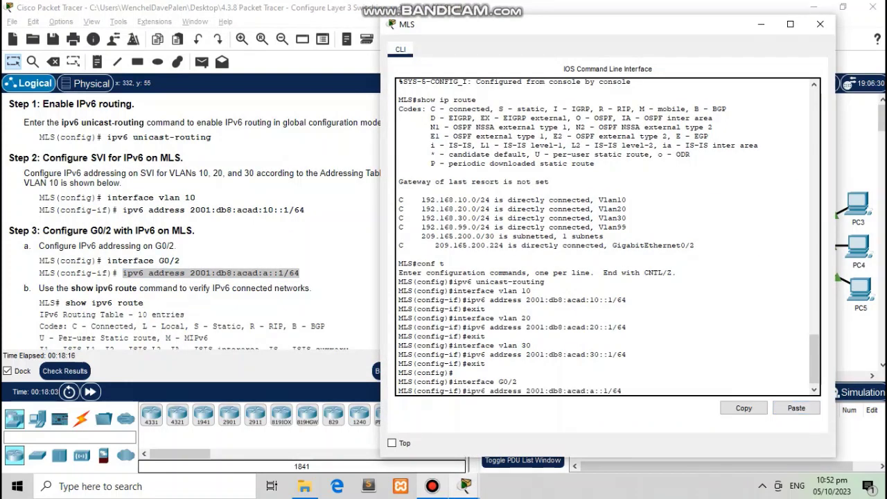
pyautogui.press('Return')
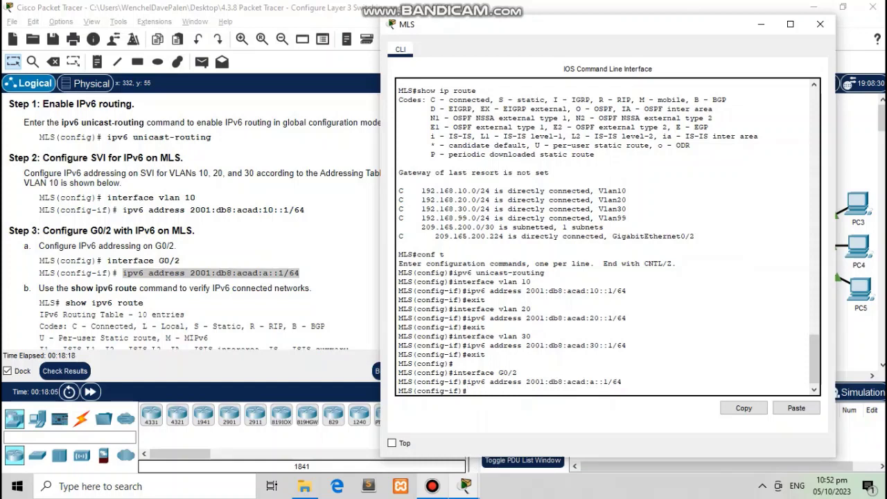
# Copy the "show ipv6 route" command from Step 3b and leave configuration mode on MLS with "end"
pyautogui.scroll(-3, 194, 222)
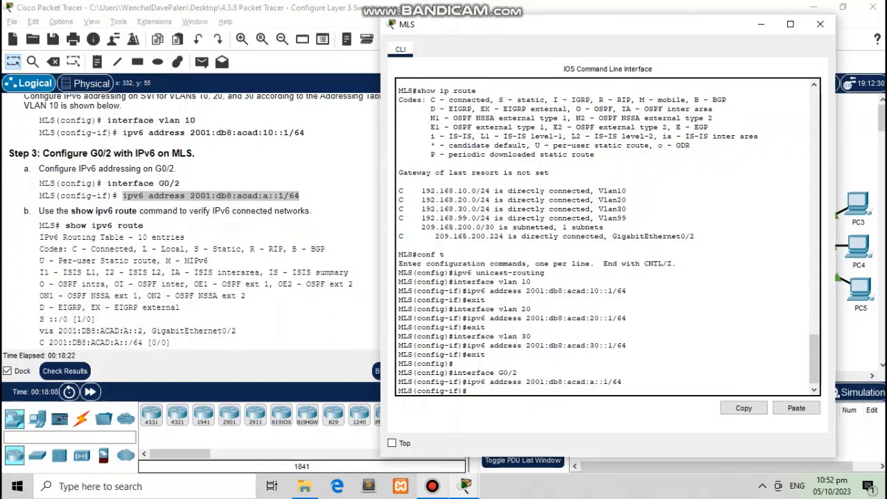
pyautogui.moveTo(65, 225); pyautogui.dragTo(144, 225)
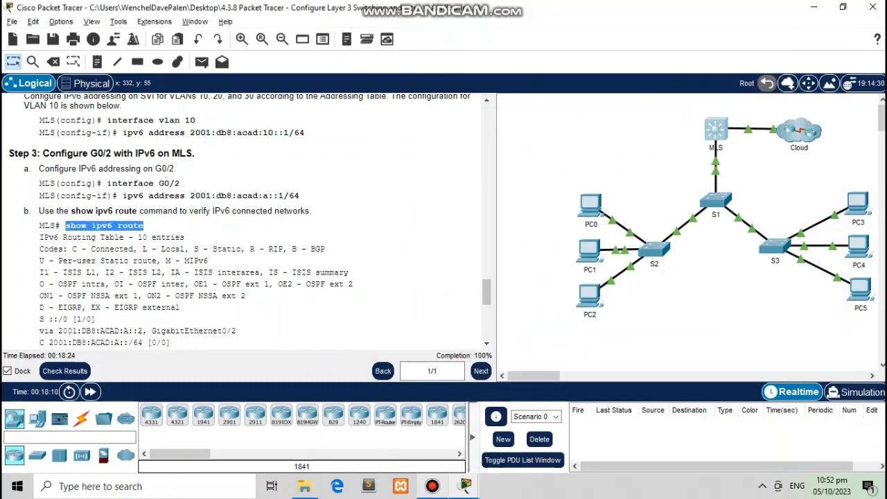
pyautogui.rightClick(131, 225)
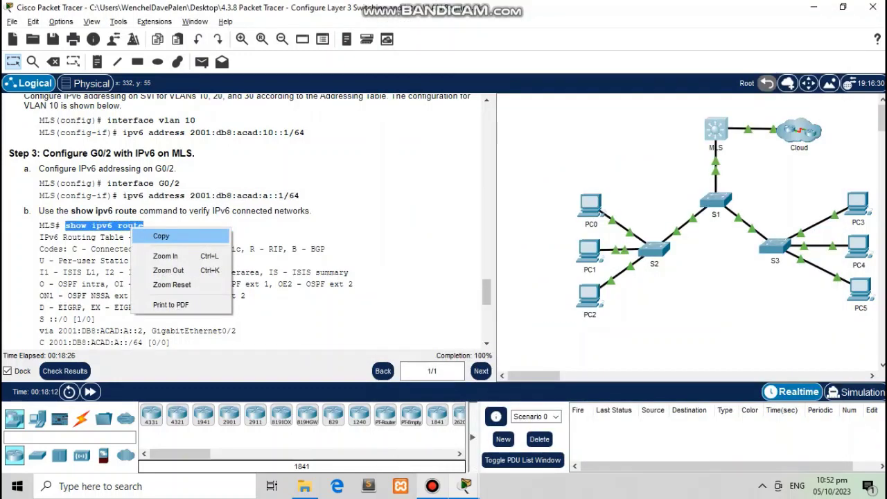
pyautogui.click(147, 236)
pyautogui.hotkey('alt', 'Tab')
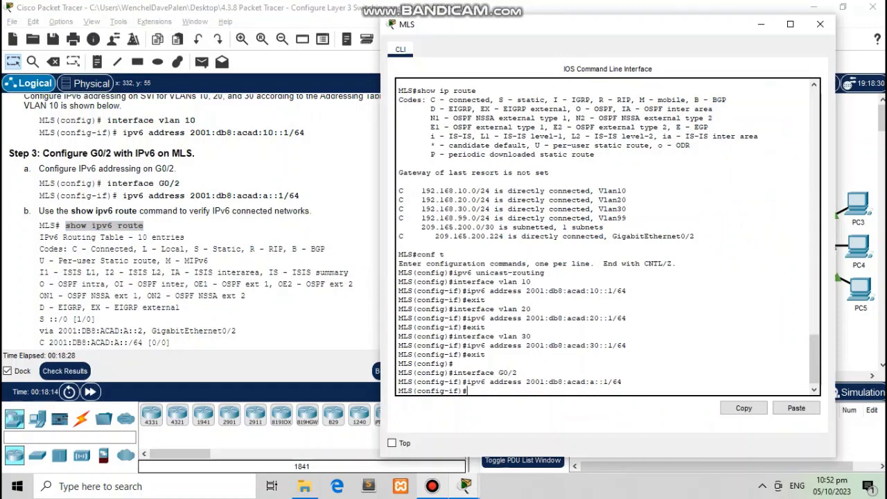
pyautogui.write('end')
pyautogui.press('Return')
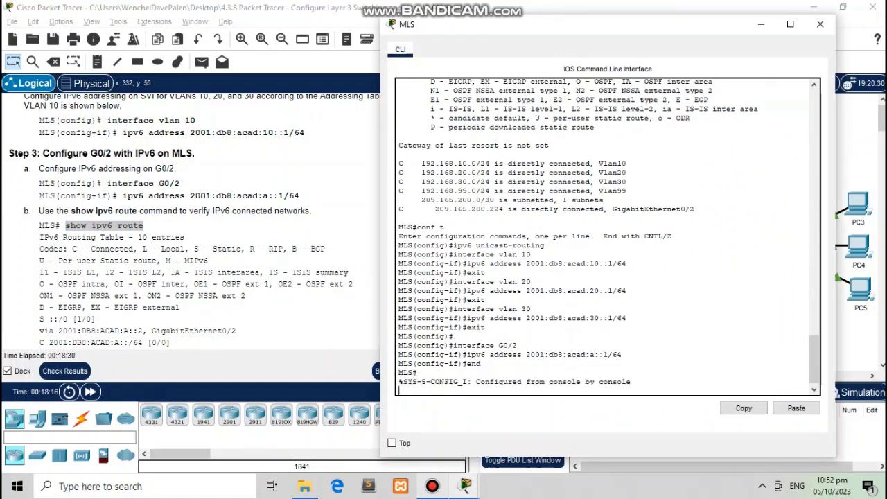
pyautogui.press('Return')
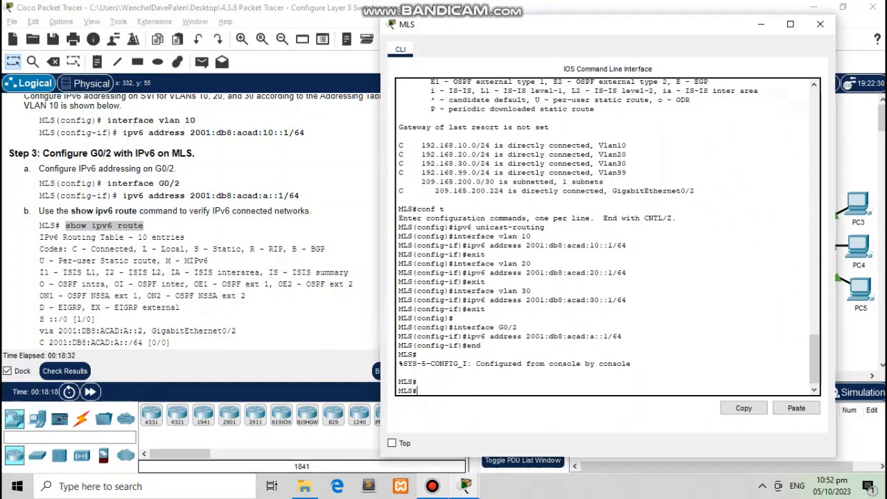
# Run the copied "show ipv6 route" command on MLS and page through the full IPv6 routing table
pyautogui.rightClick(437, 388)
pyautogui.click(457, 413)
pyautogui.press('Return')
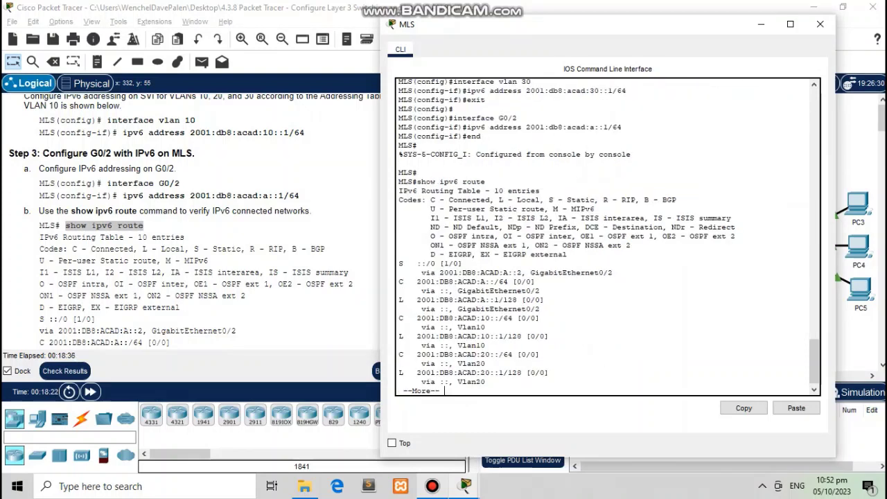
pyautogui.press('Return')
pyautogui.press('Return')
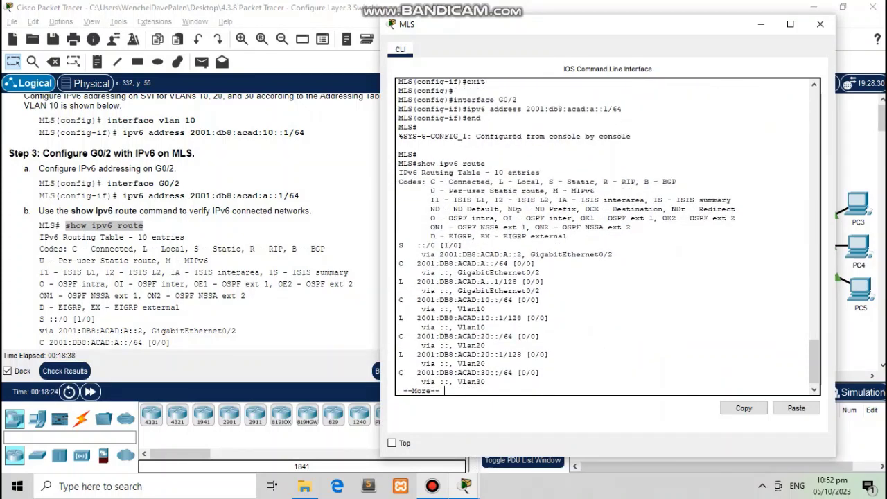
pyautogui.press('Return')
pyautogui.press('Return')
pyautogui.press('Return')
pyautogui.press('Return')
pyautogui.press('Return')
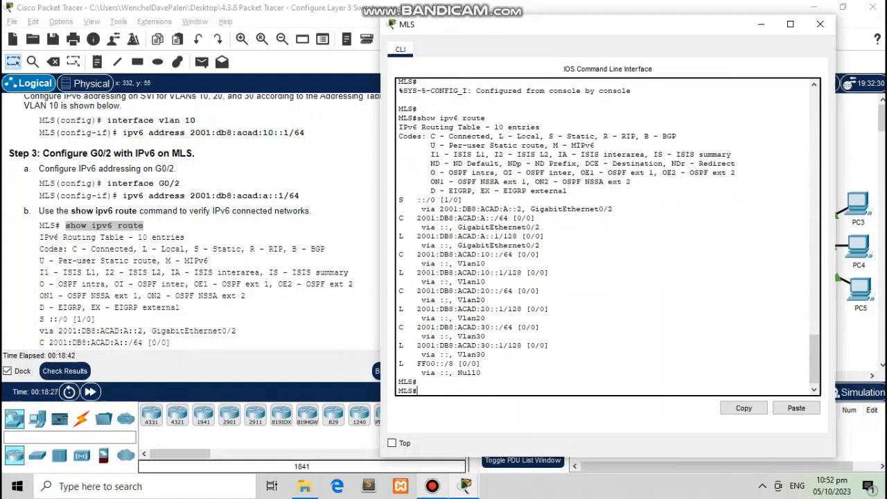
# Read Step 4 of the instructions, close MLS, and copy the VLAN 10 address 2001:db8:acad:10::1 without its prefix from the Addressing Table
pyautogui.scroll(-10, 208, 221)
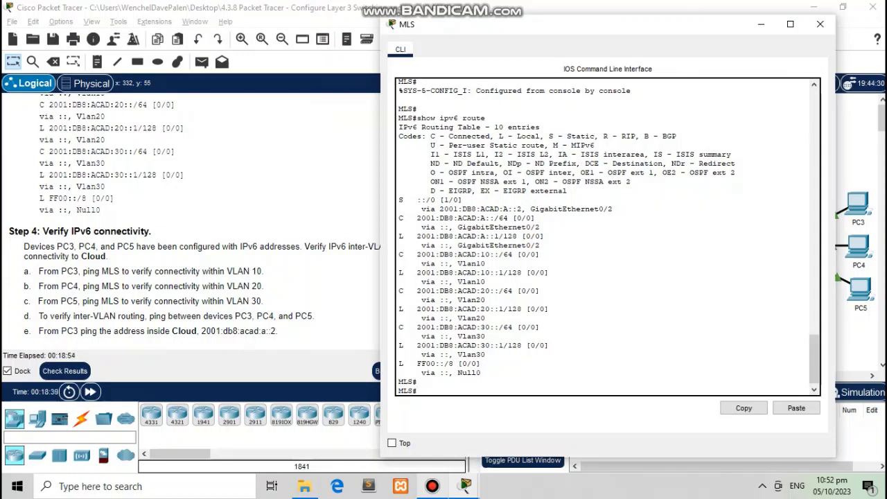
pyautogui.click(819, 24)
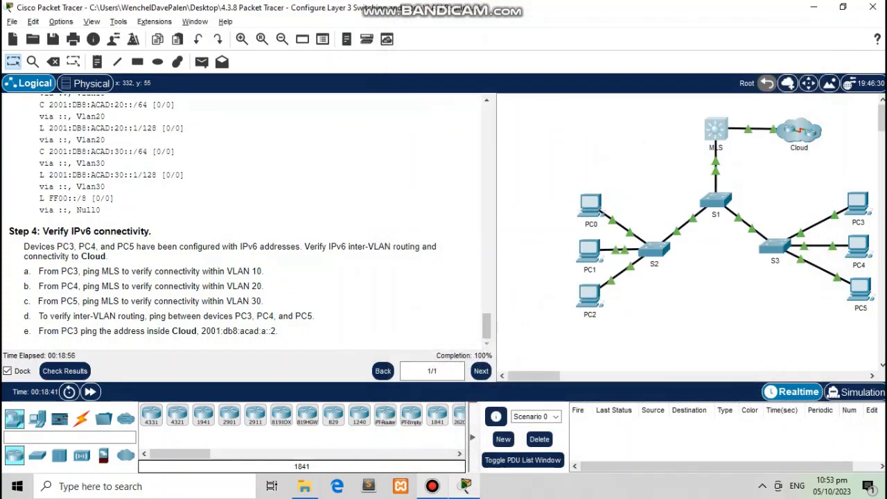
pyautogui.scroll(15, 243, 222)
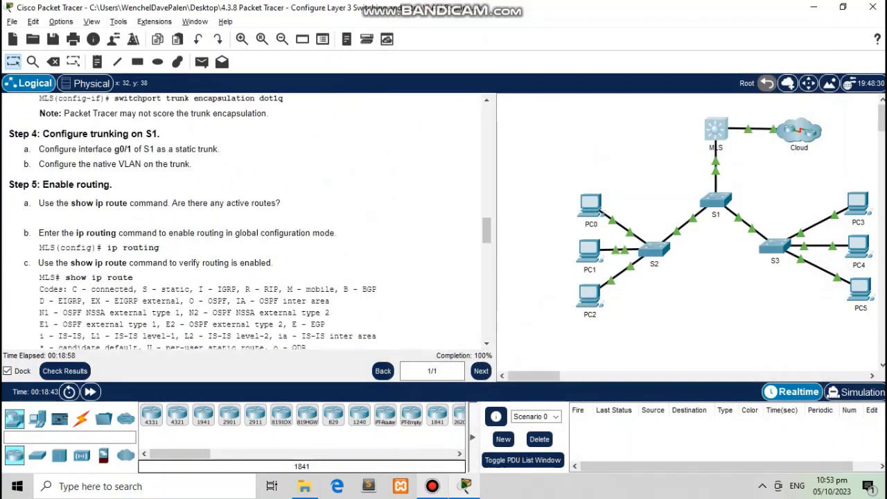
pyautogui.scroll(15, 242, 222)
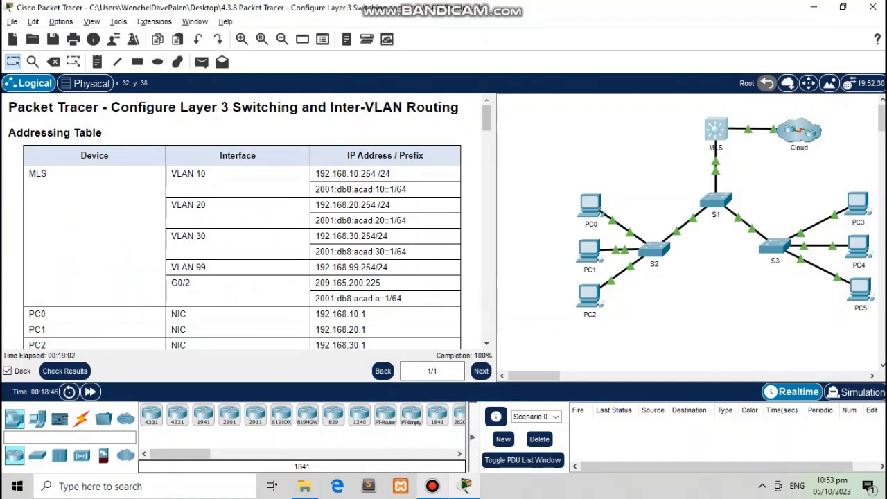
pyautogui.moveTo(390, 189); pyautogui.dragTo(338, 189)
pyautogui.doubleClick(344, 189)
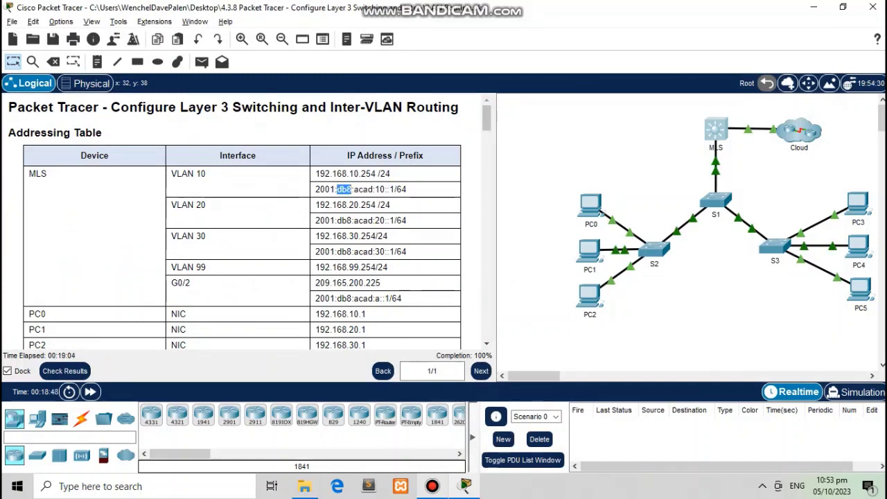
pyautogui.doubleClick(325, 189)
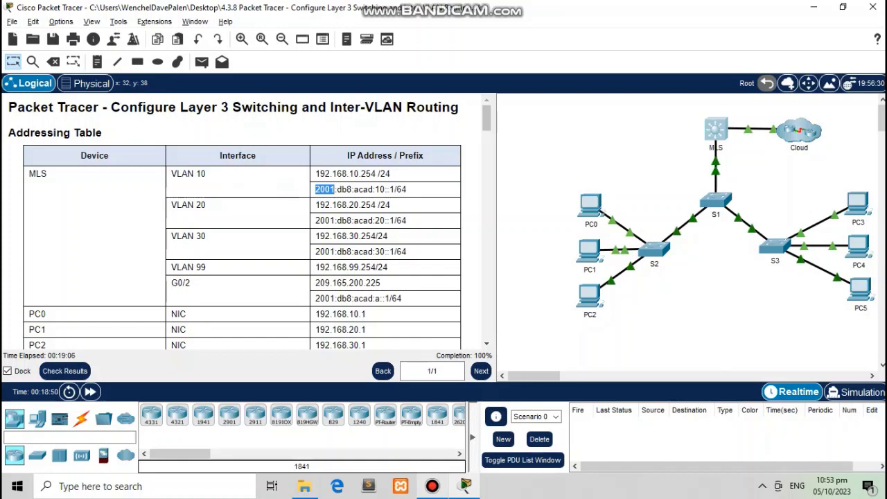
pyautogui.moveTo(316, 189); pyautogui.dragTo(394, 190)
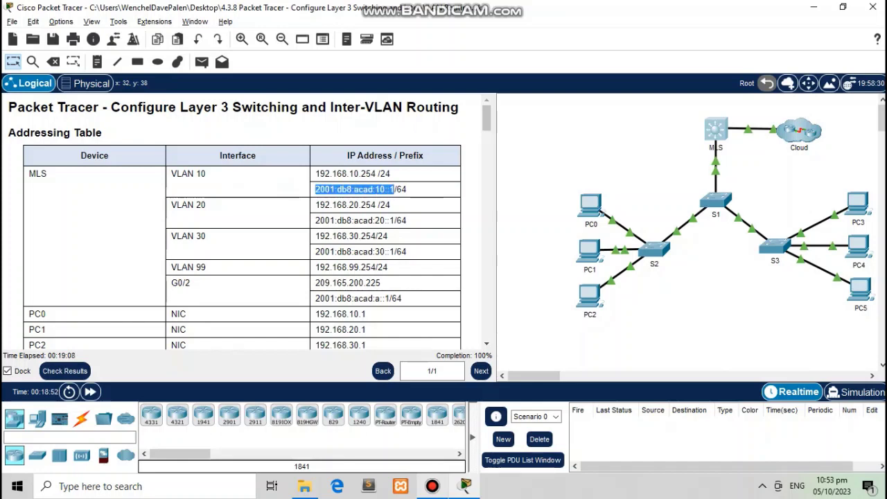
pyautogui.rightClick(385, 192)
pyautogui.click(415, 201)
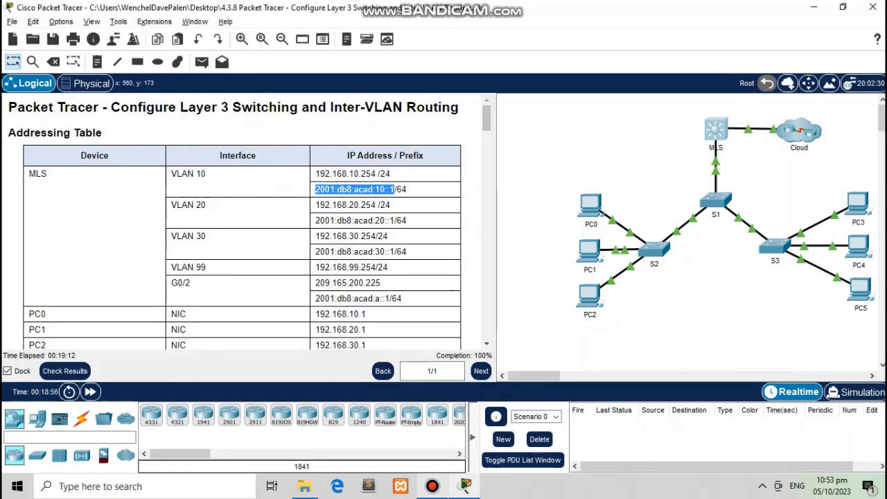
# Ping 2001:db8:acad:10::1 from PC3's Command Prompt, and close PC3
pyautogui.click(858, 204)
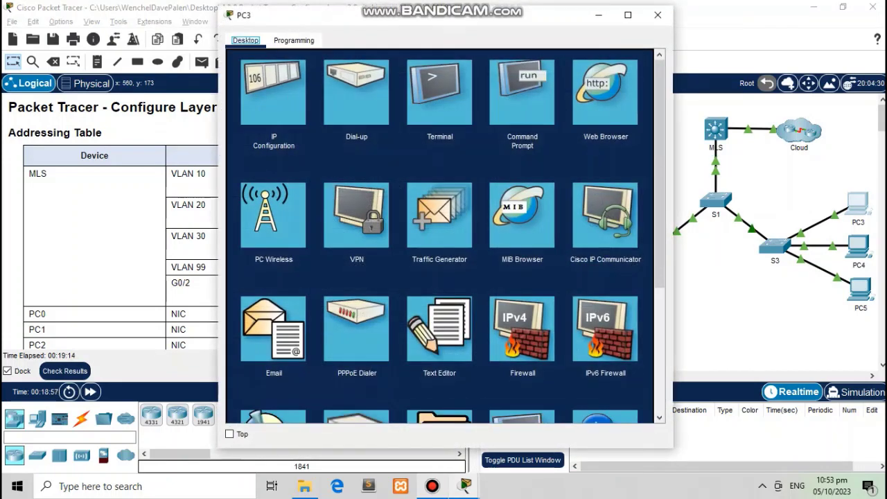
pyautogui.click(521, 93)
pyautogui.write('p')
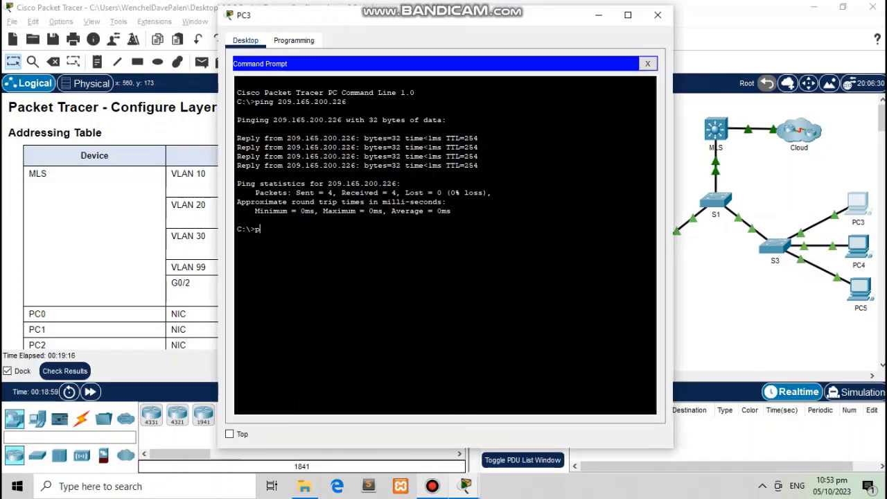
pyautogui.write('ing')
pyautogui.rightClick(283, 231)
pyautogui.click(311, 256)
pyautogui.press('Return')
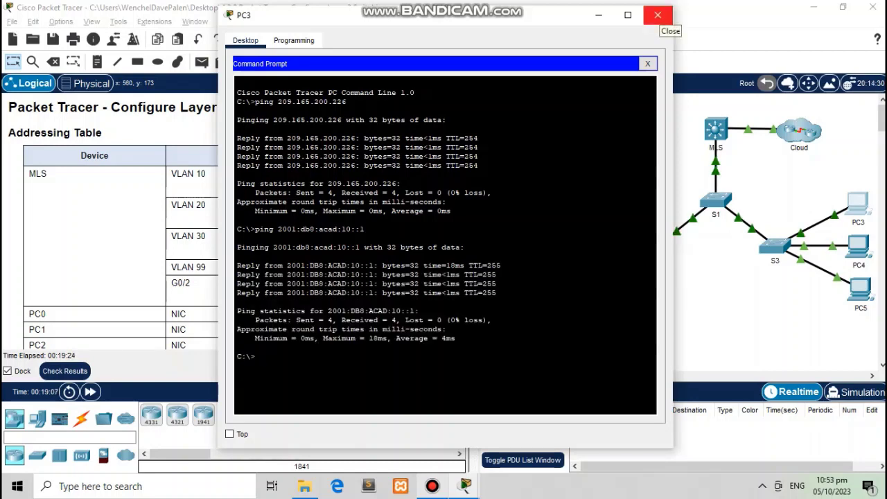
pyautogui.click(658, 15)
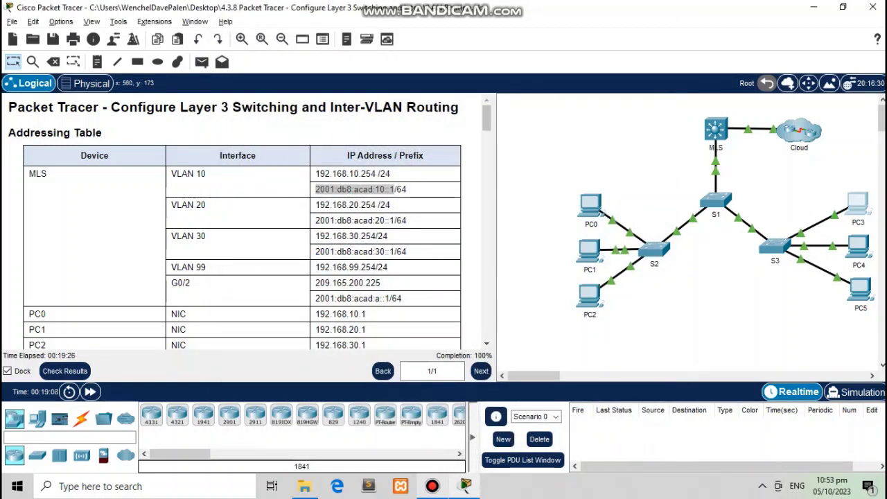
# Copy the VLAN 20 IPv6 address 2001:db8:acad:20::1 without its prefix from the Addressing Table
pyautogui.moveTo(315, 220); pyautogui.dragTo(394, 220)
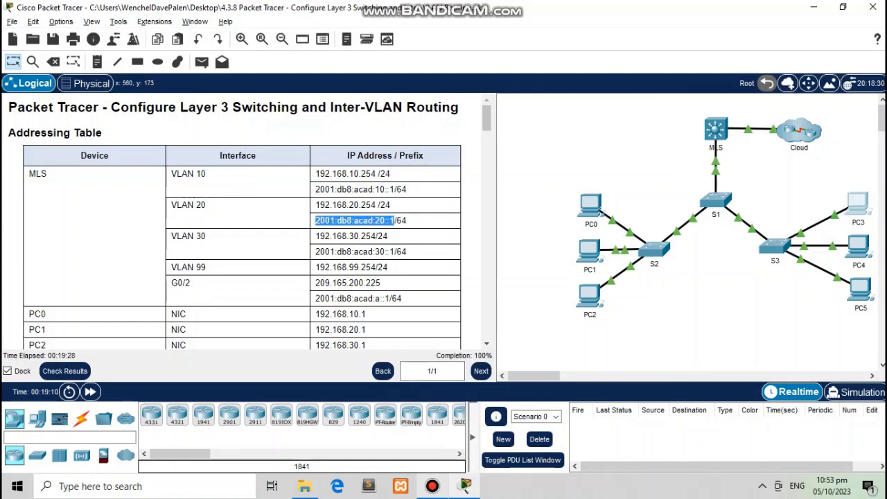
pyautogui.rightClick(383, 222)
pyautogui.click(402, 231)
# Ping 2001:db8:acad:20::1 from PC4's Command Prompt, and close PC4
pyautogui.click(858, 248)
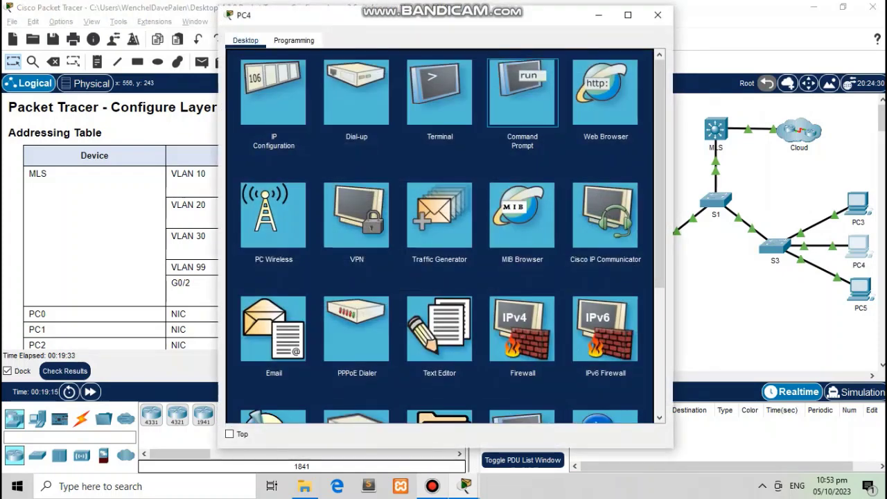
pyautogui.click(522, 93)
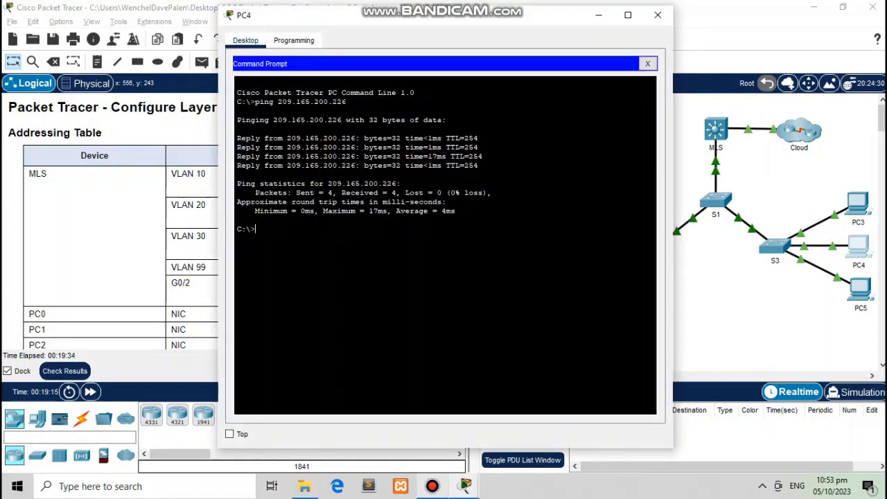
pyautogui.write('ping')
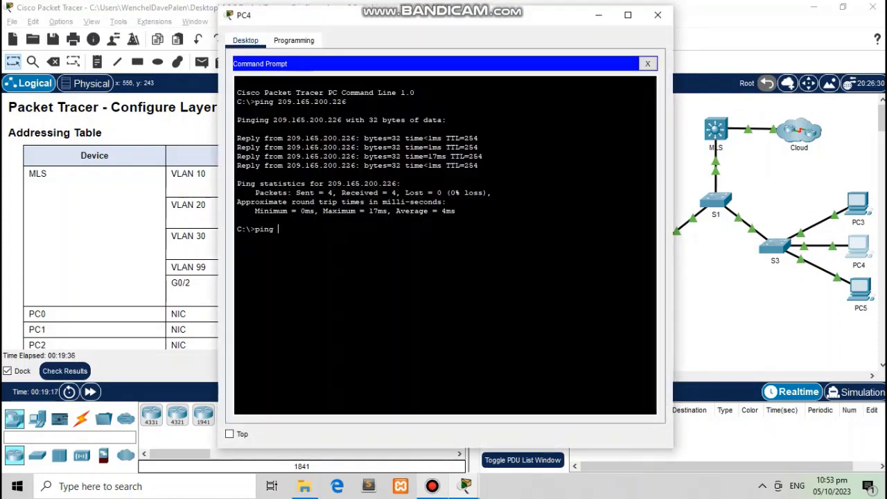
pyautogui.rightClick(297, 231)
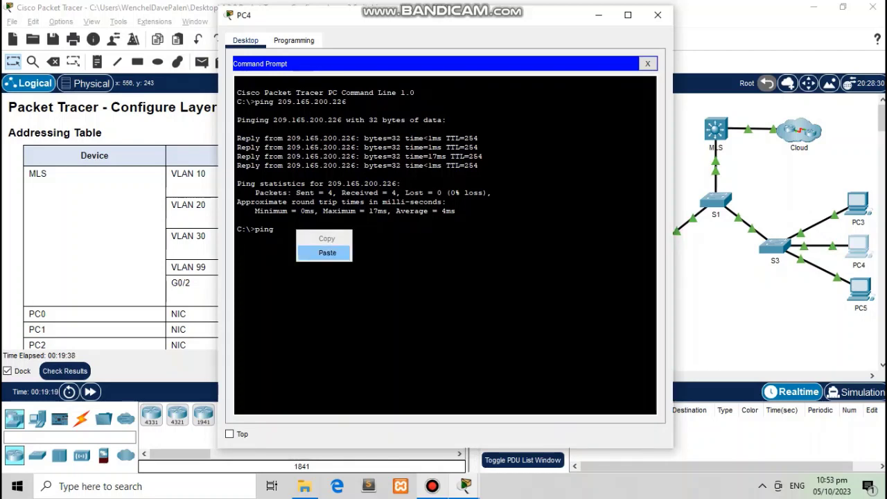
pyautogui.click(325, 252)
pyautogui.press('Return')
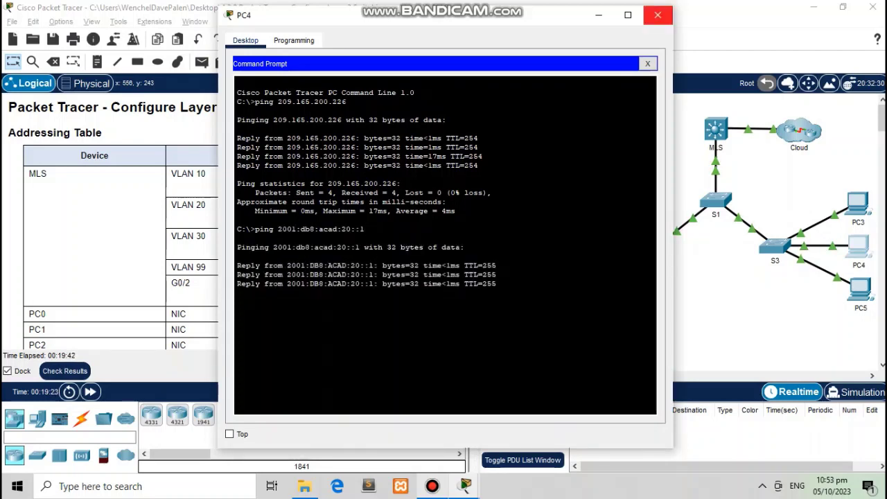
pyautogui.click(657, 14)
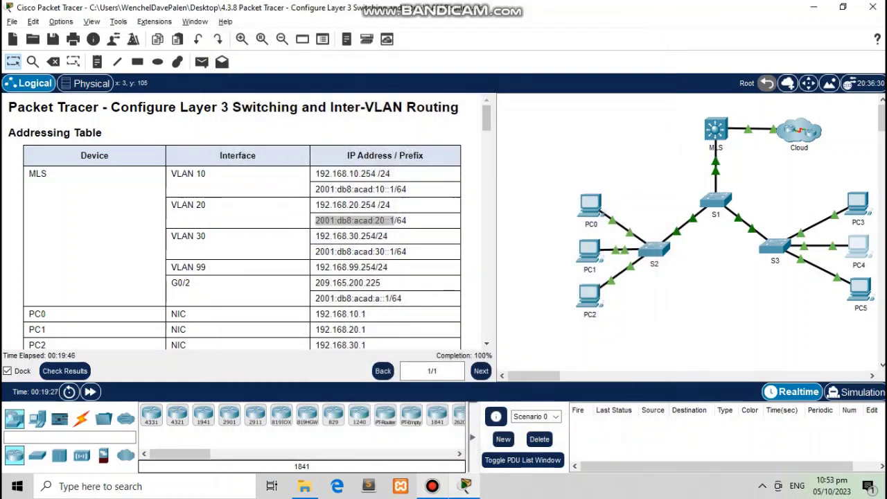
# Copy the VLAN 30 IPv6 address 2001:db8:acad:30::1 without its prefix from the Addressing Table
pyautogui.moveTo(315, 251); pyautogui.dragTo(396, 251)
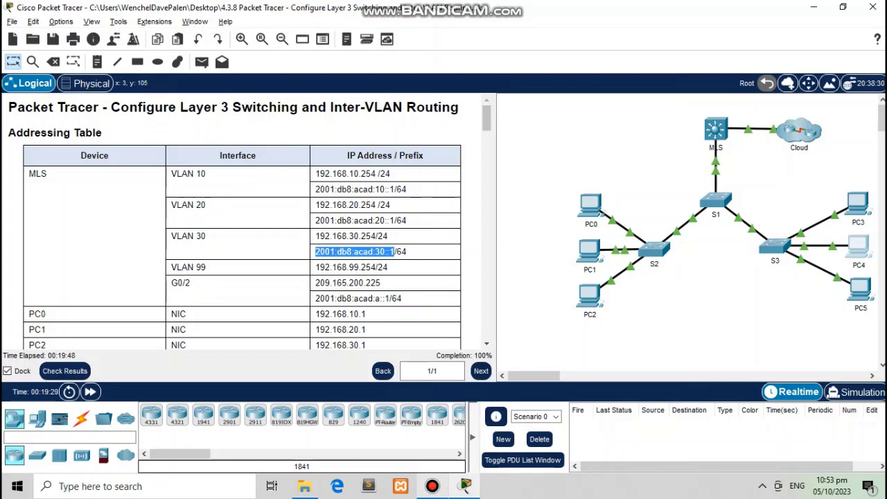
pyautogui.click(395, 252)
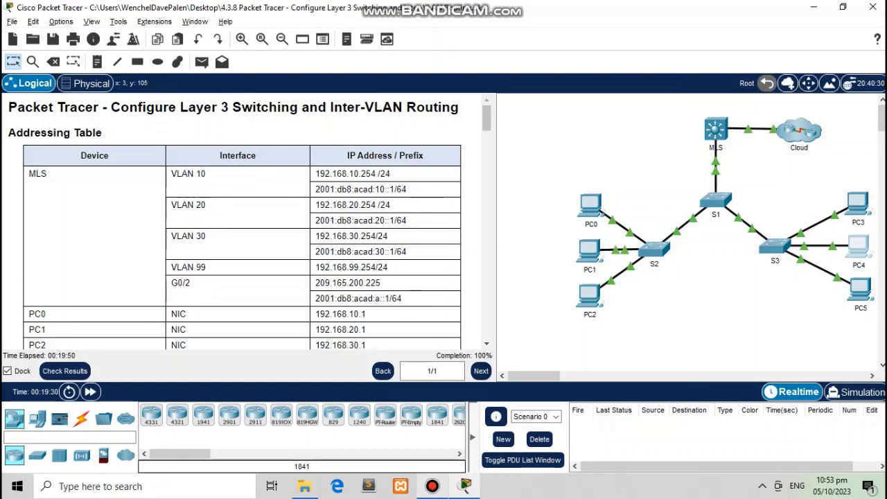
pyautogui.moveTo(315, 251); pyautogui.dragTo(390, 251)
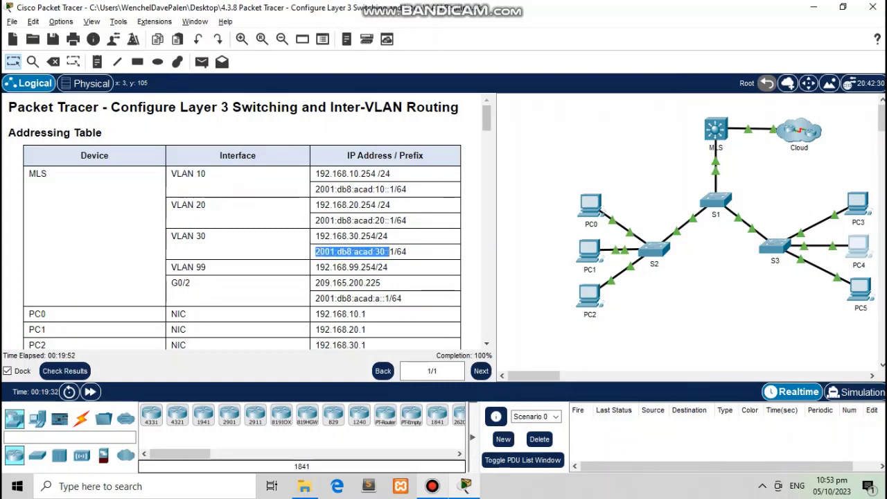
pyautogui.rightClick(385, 251)
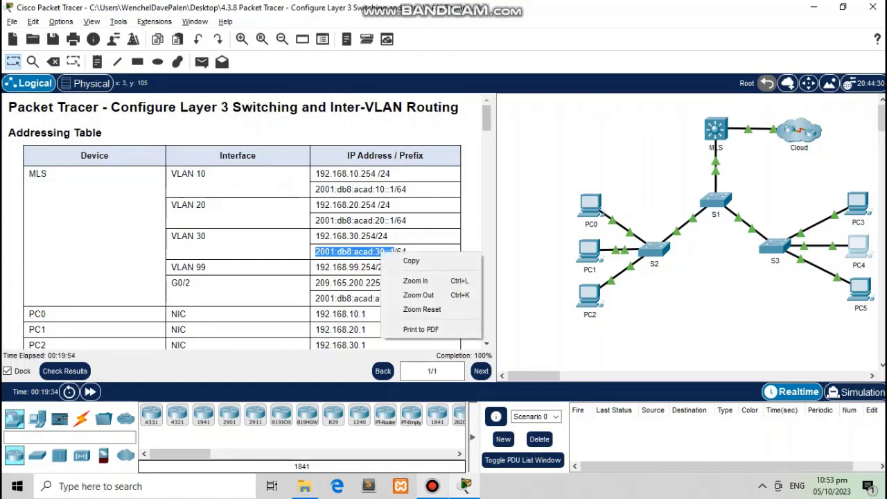
pyautogui.click(415, 260)
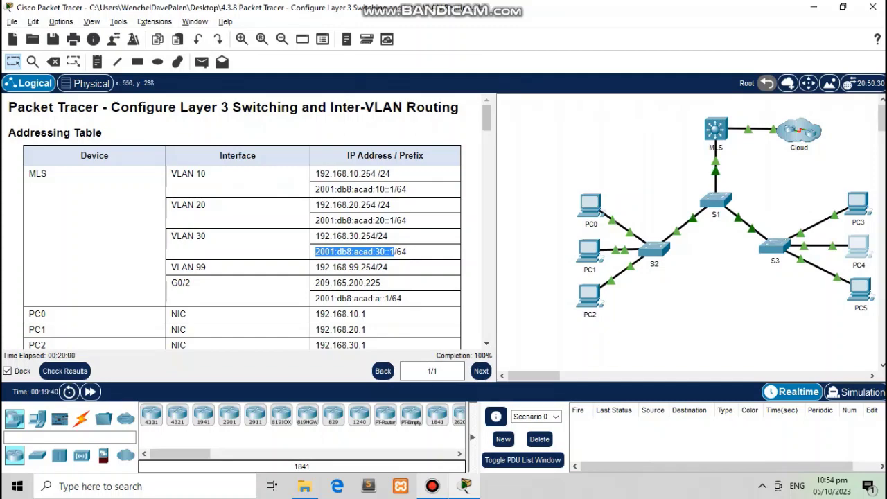
# Ping 2001:db8:acad:30::1 from PC5's Command Prompt, and close PC5
pyautogui.click(862, 290)
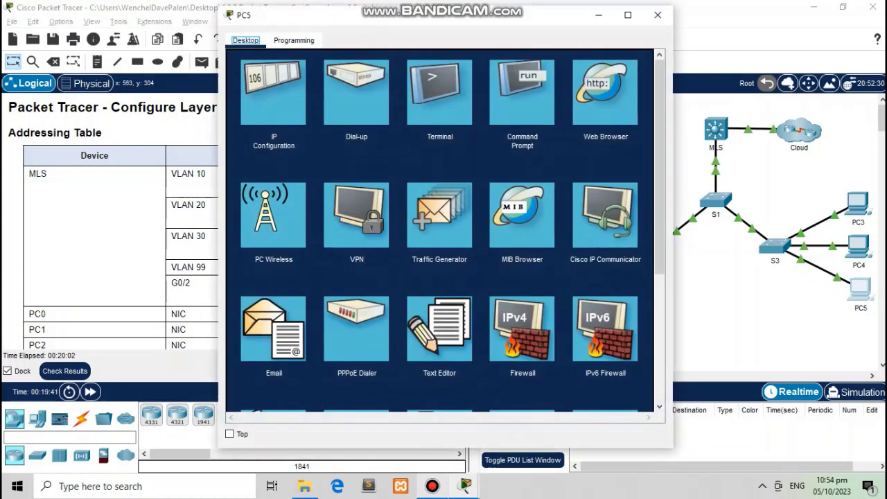
pyautogui.click(537, 90)
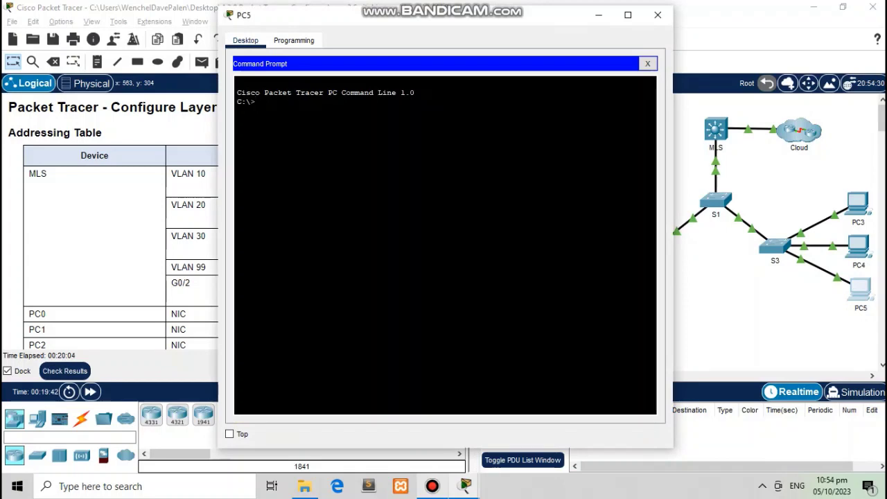
pyautogui.write('pi')
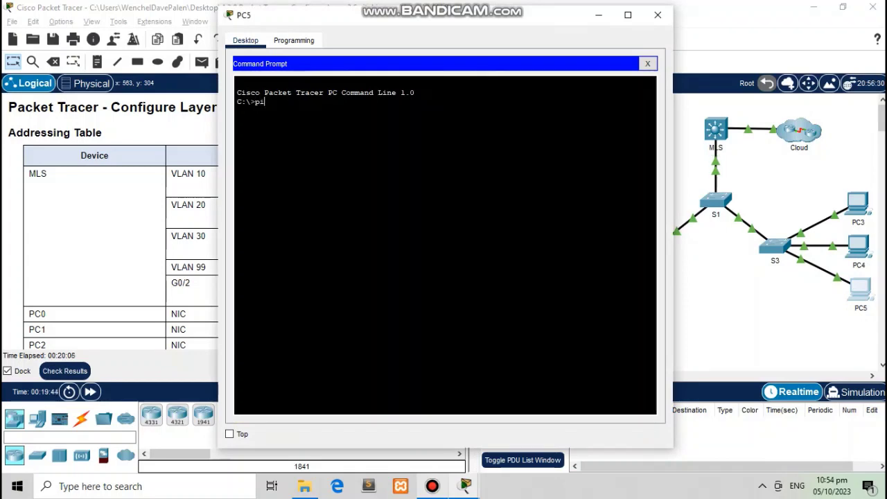
pyautogui.write('ng')
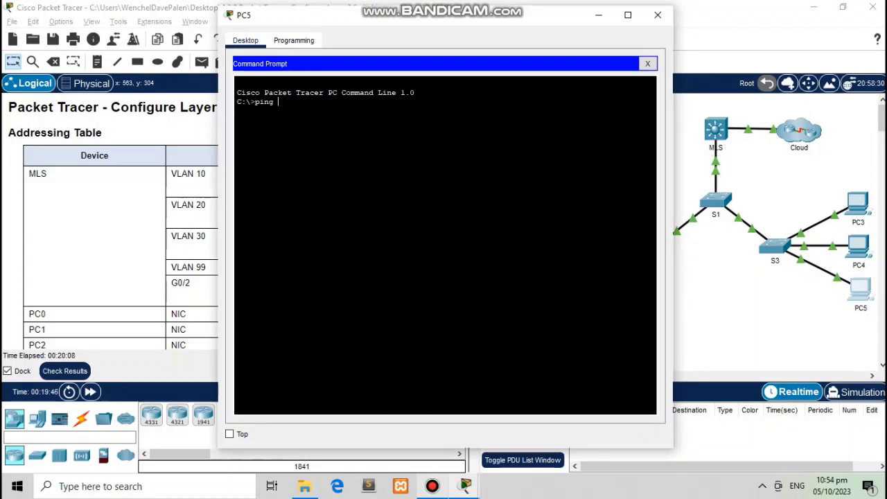
pyautogui.rightClick(277, 103)
pyautogui.click(307, 126)
pyautogui.press('Return')
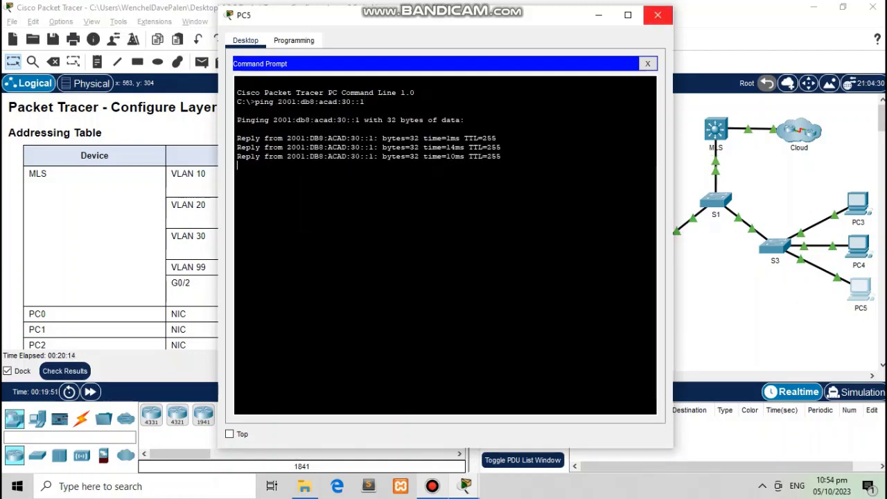
pyautogui.click(657, 15)
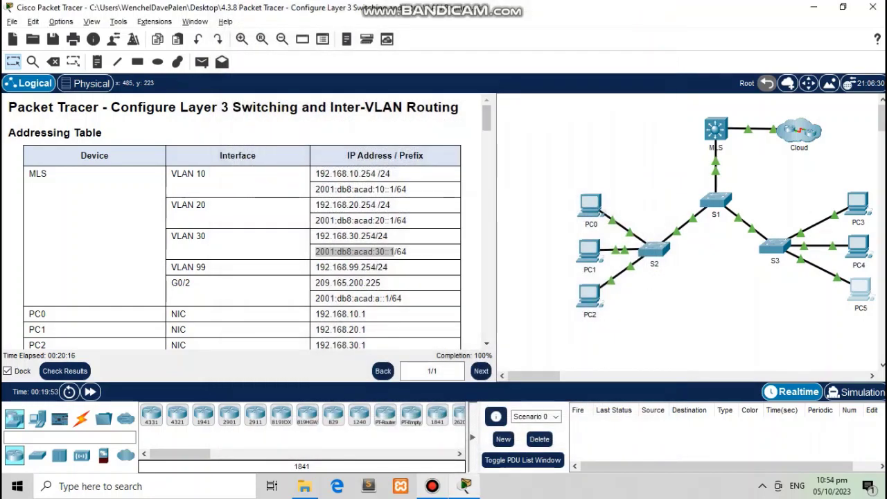
# Copy PC4's IPv6 address 2001:DB8:ACAD:20::2 from its IP Configuration, and close PC4
pyautogui.click(857, 246)
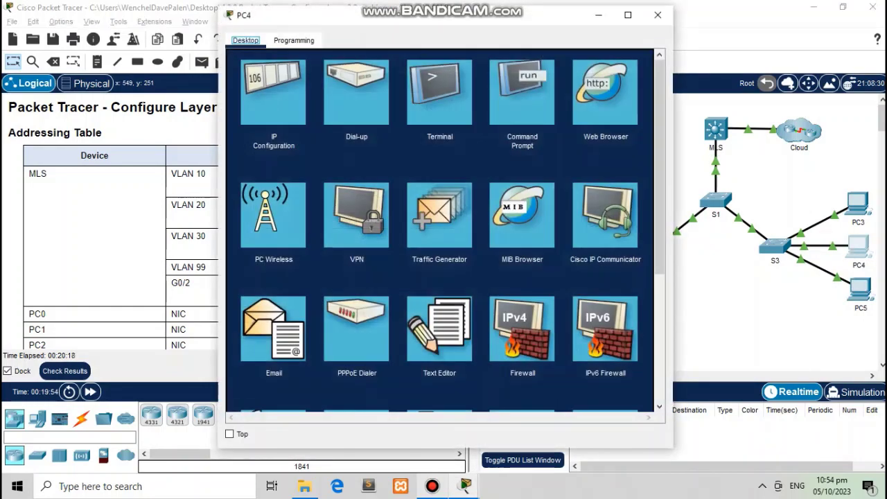
pyautogui.click(255, 86)
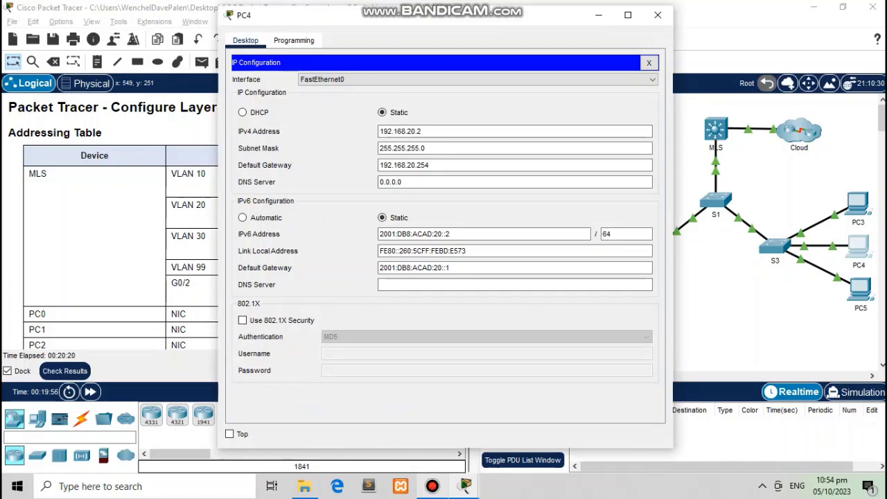
pyautogui.click(509, 165)
pyautogui.click(485, 234)
pyautogui.moveTo(485, 234); pyautogui.dragTo(378, 234)
pyautogui.hotkey('ctrl', 'c')
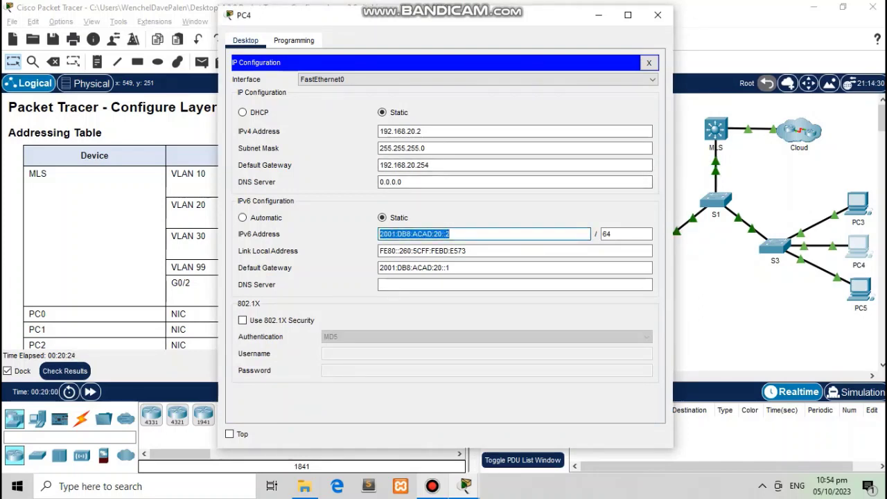
pyautogui.click(657, 15)
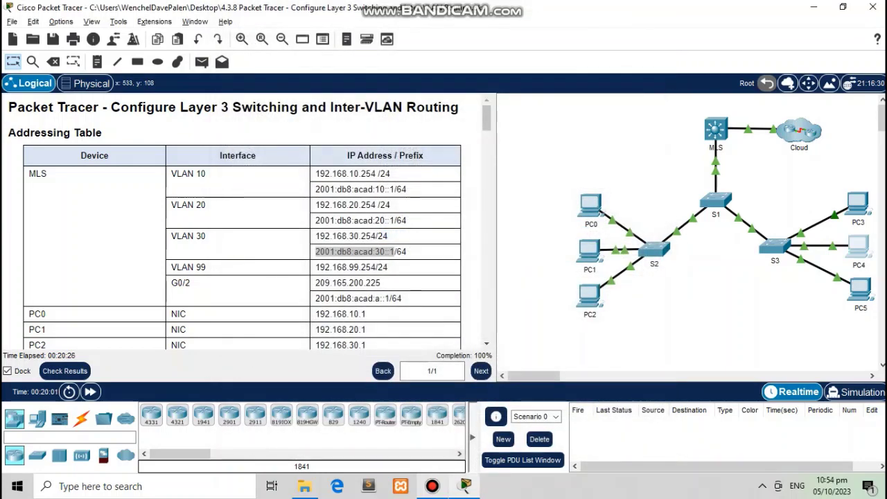
# Ping PC4 at 2001:DB8:ACAD:20::2 from PC3's Command Prompt, and close PC3
pyautogui.click(858, 204)
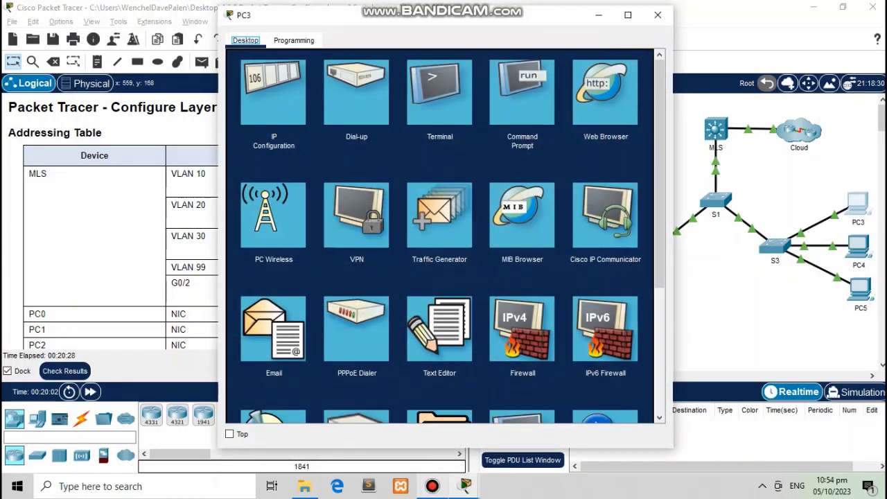
pyautogui.click(541, 83)
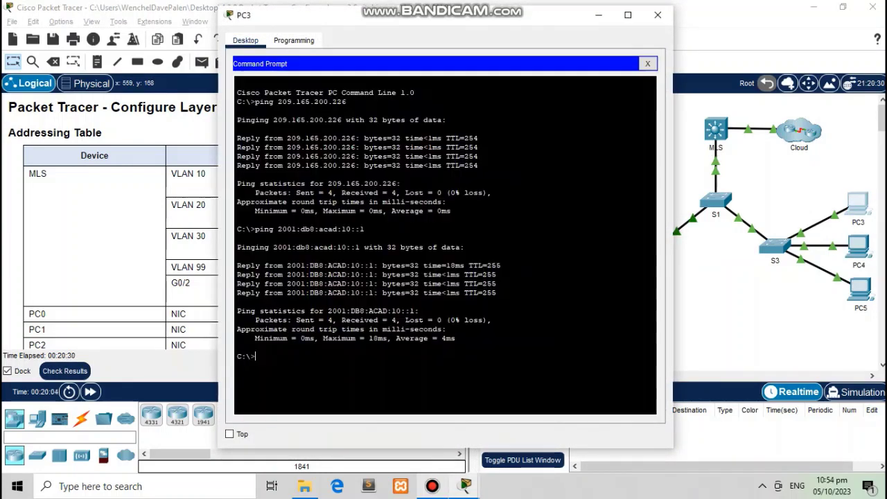
pyautogui.write('ping')
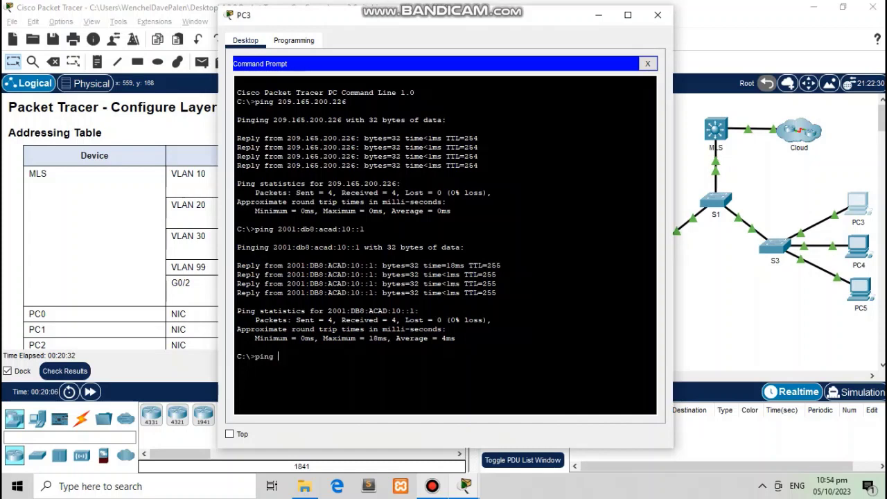
pyautogui.rightClick(275, 357)
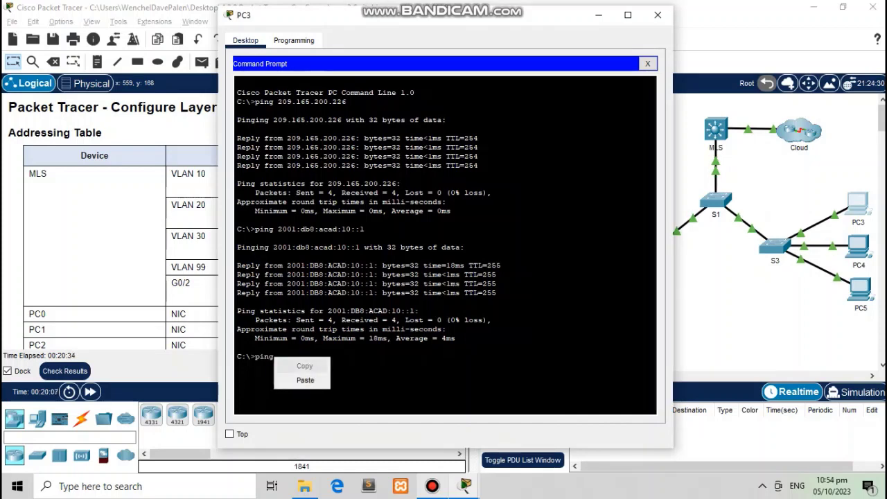
pyautogui.click(305, 380)
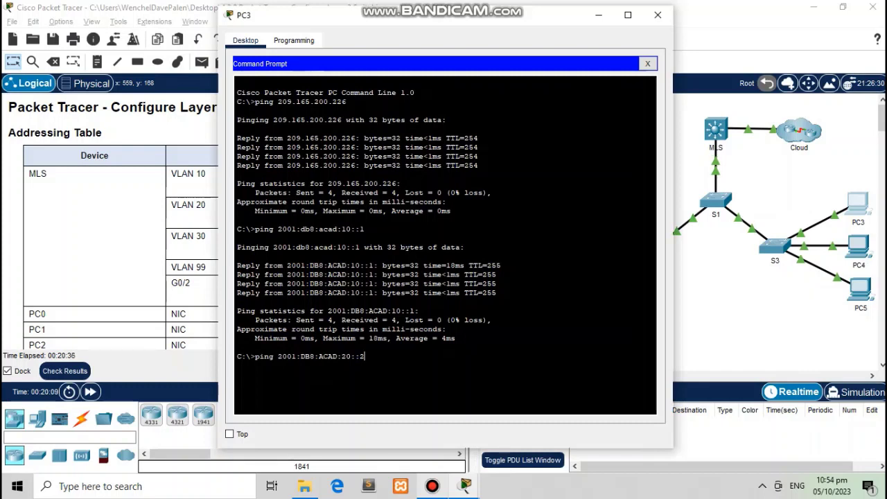
pyautogui.press('Return')
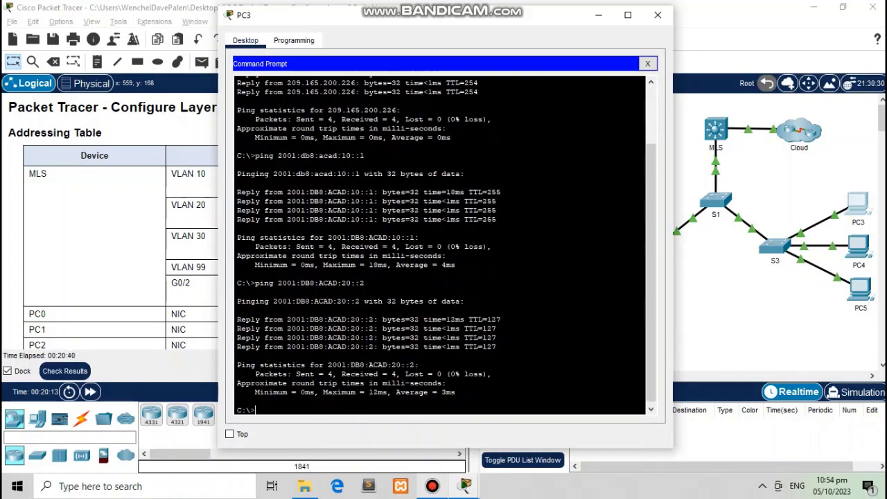
pyautogui.click(657, 15)
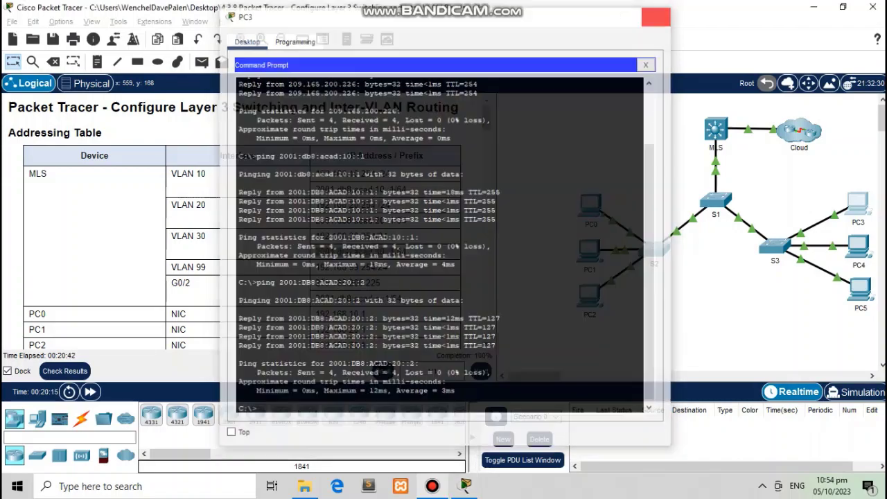
# Copy the Cloud address 2001:db8:acad:a::2 from item e of Step 4 in the instructions
pyautogui.scroll(-20, 249, 222)
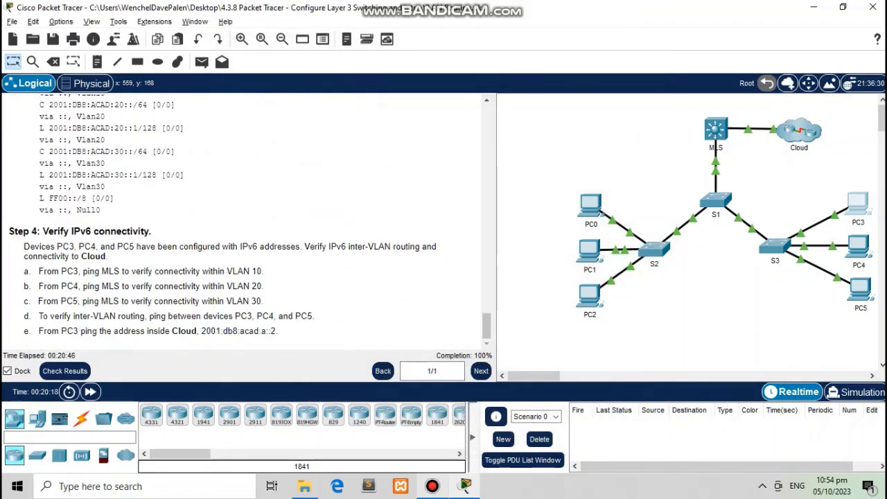
pyautogui.moveTo(201, 331); pyautogui.dragTo(278, 331)
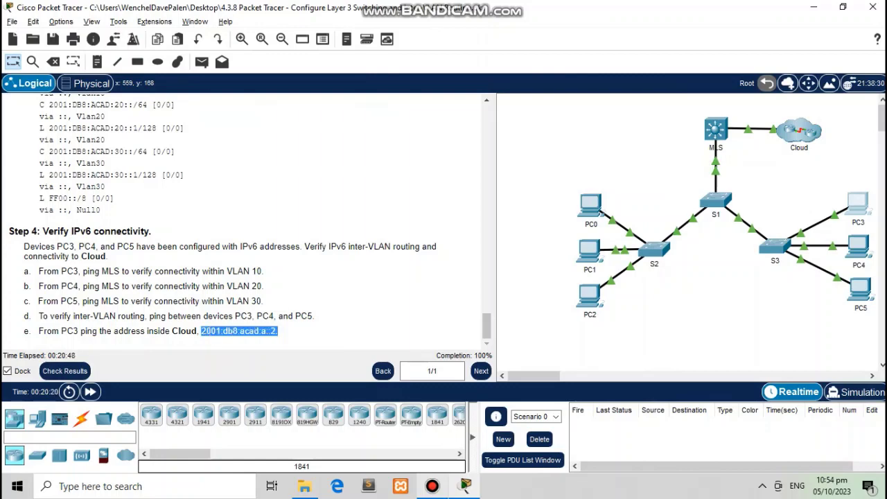
pyautogui.rightClick(247, 330)
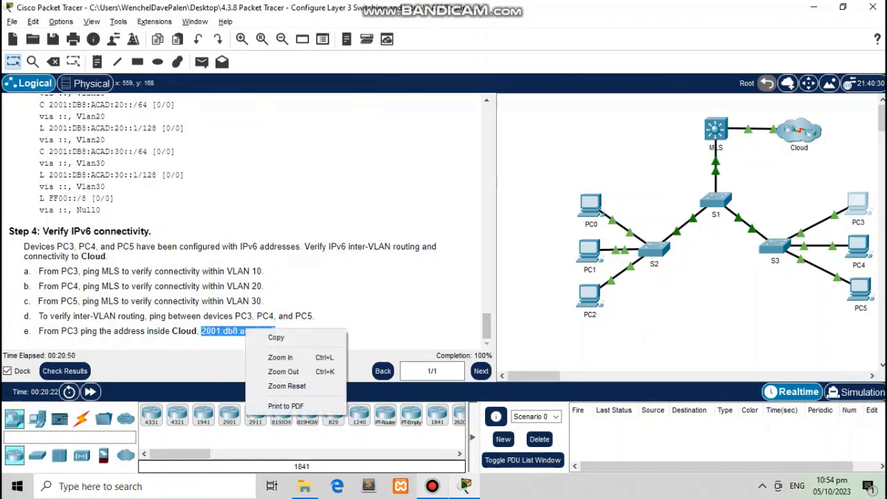
pyautogui.click(274, 337)
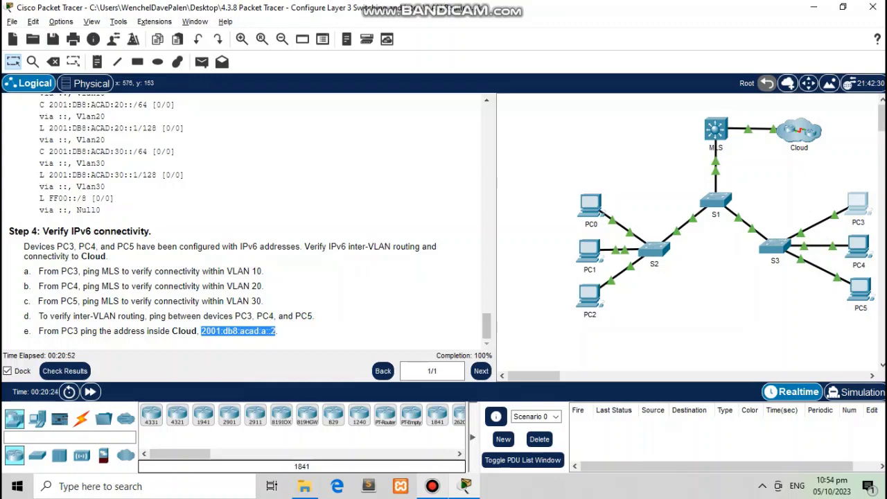
# Ping the Cloud address 2001:db8:acad:a::2 twice from PC3's Command Prompt, and close PC3
pyautogui.click(858, 203)
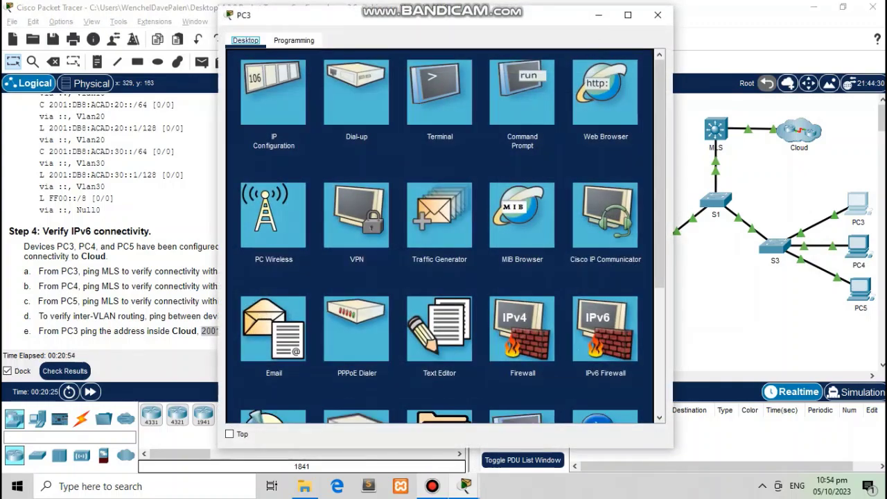
pyautogui.click(521, 92)
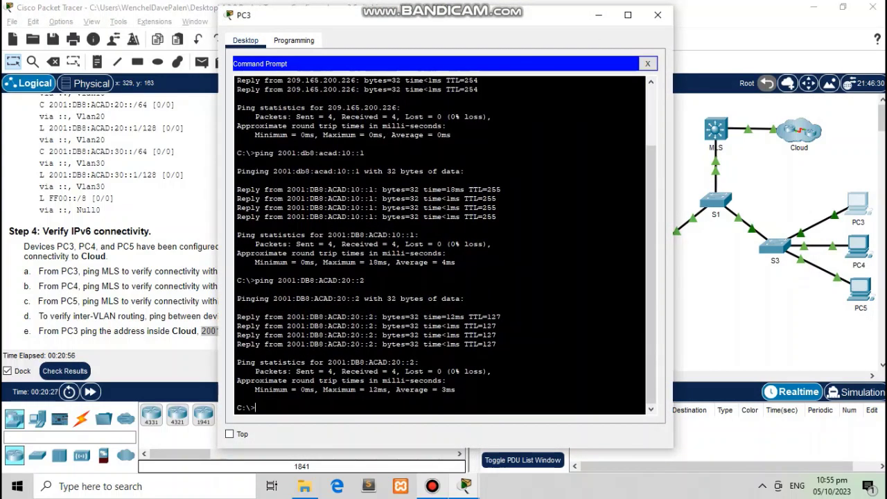
pyautogui.write('ping')
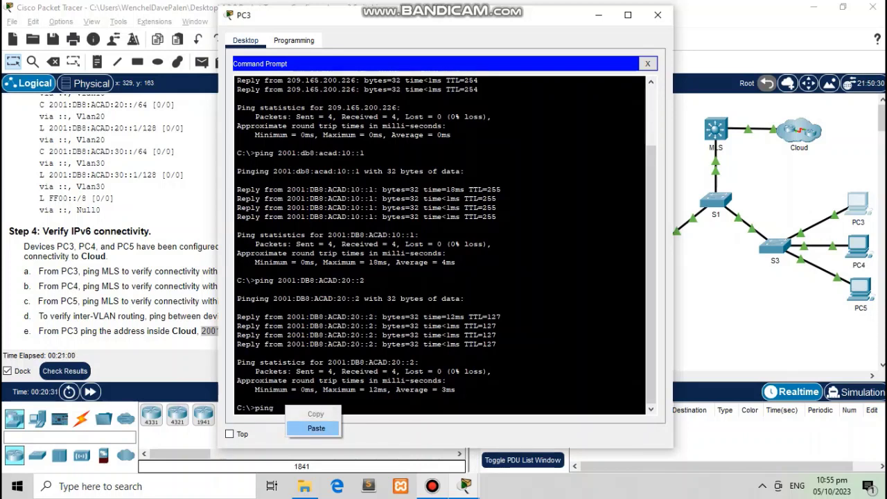
pyautogui.click(316, 428)
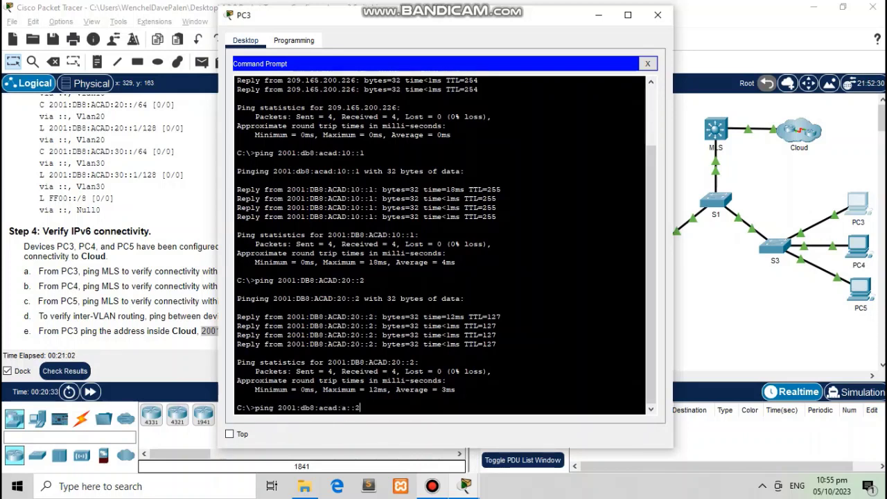
pyautogui.press('Return')
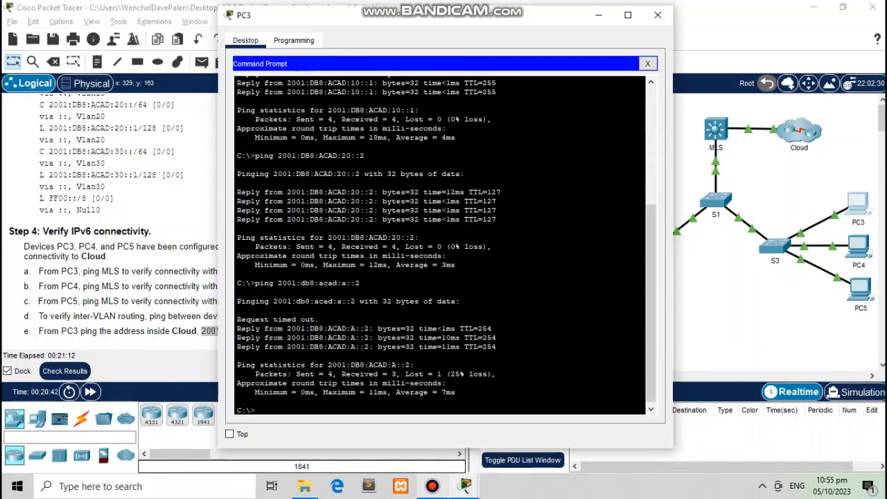
pyautogui.press('Up')
pyautogui.press('Return')
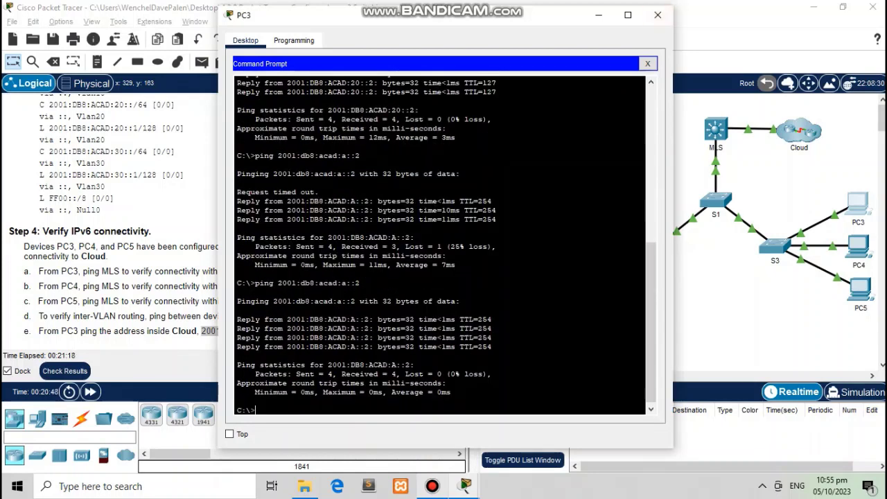
pyautogui.click(657, 15)
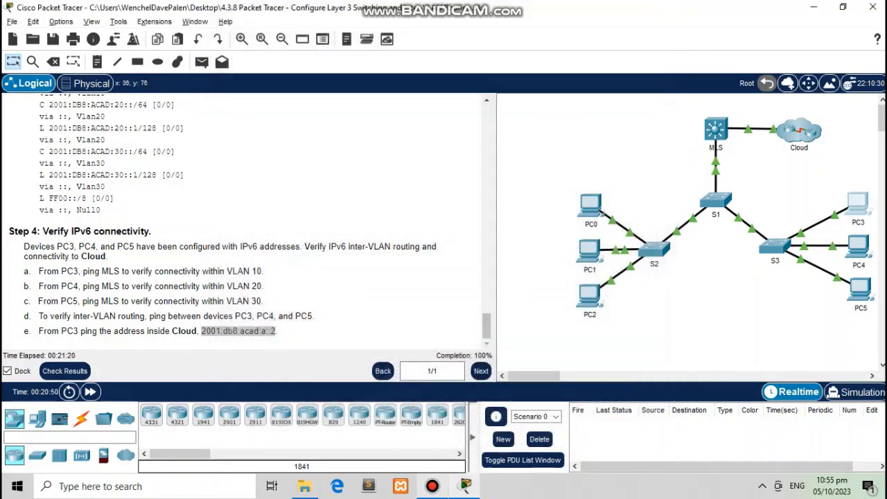